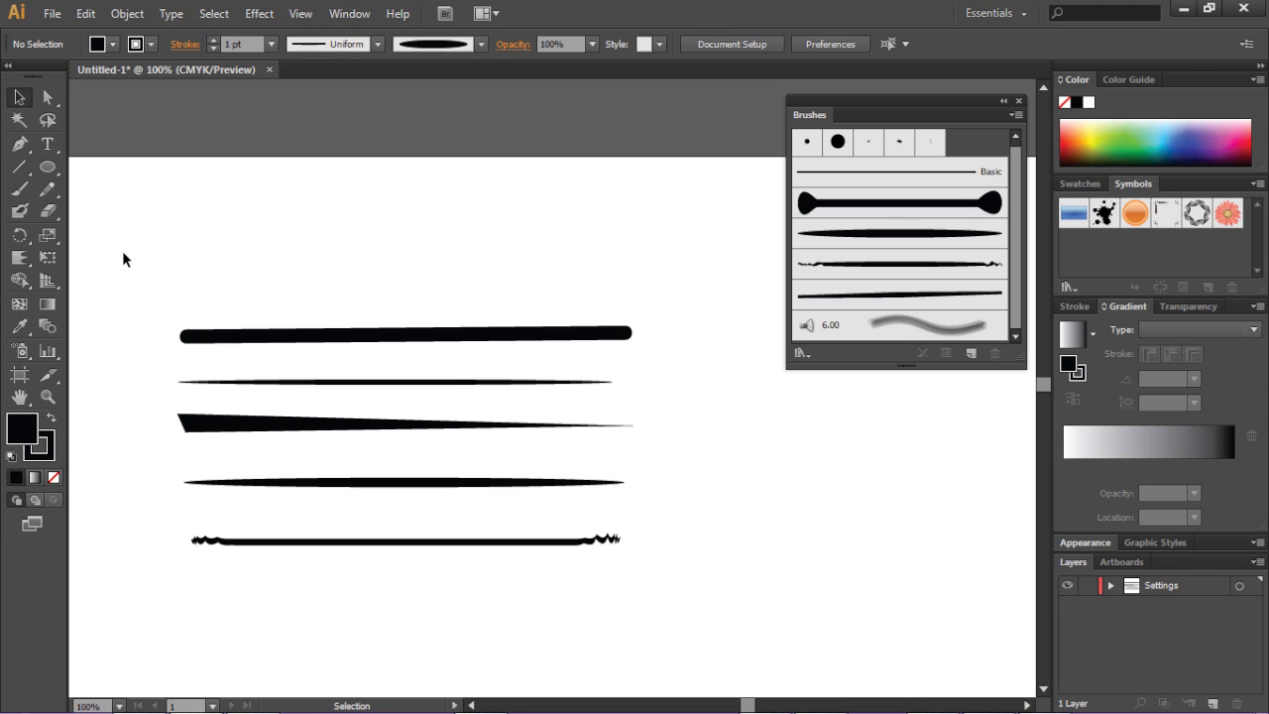
Step: Switch to Photoshop, turn on the TWEAK IT CC group's visibility and expand the group
{"action": "left_click", "coordinate": [253, 694]}
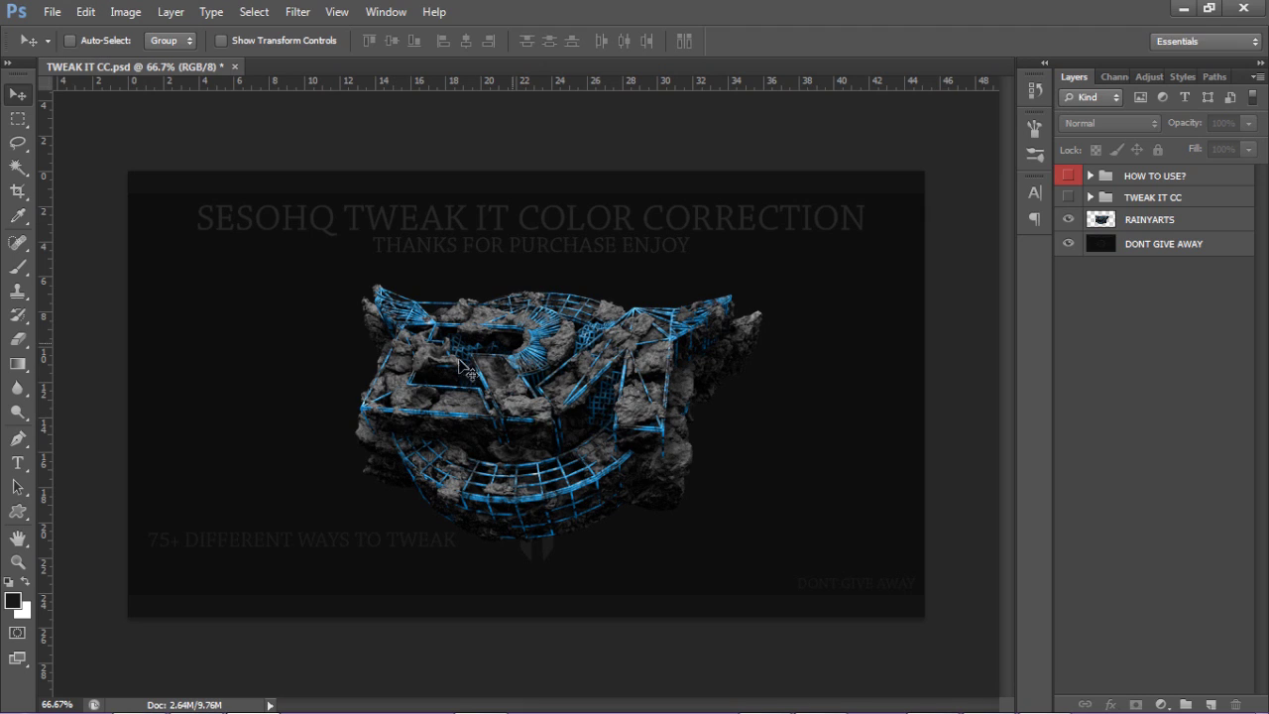
{"action": "left_click", "coordinate": [1068, 198]}
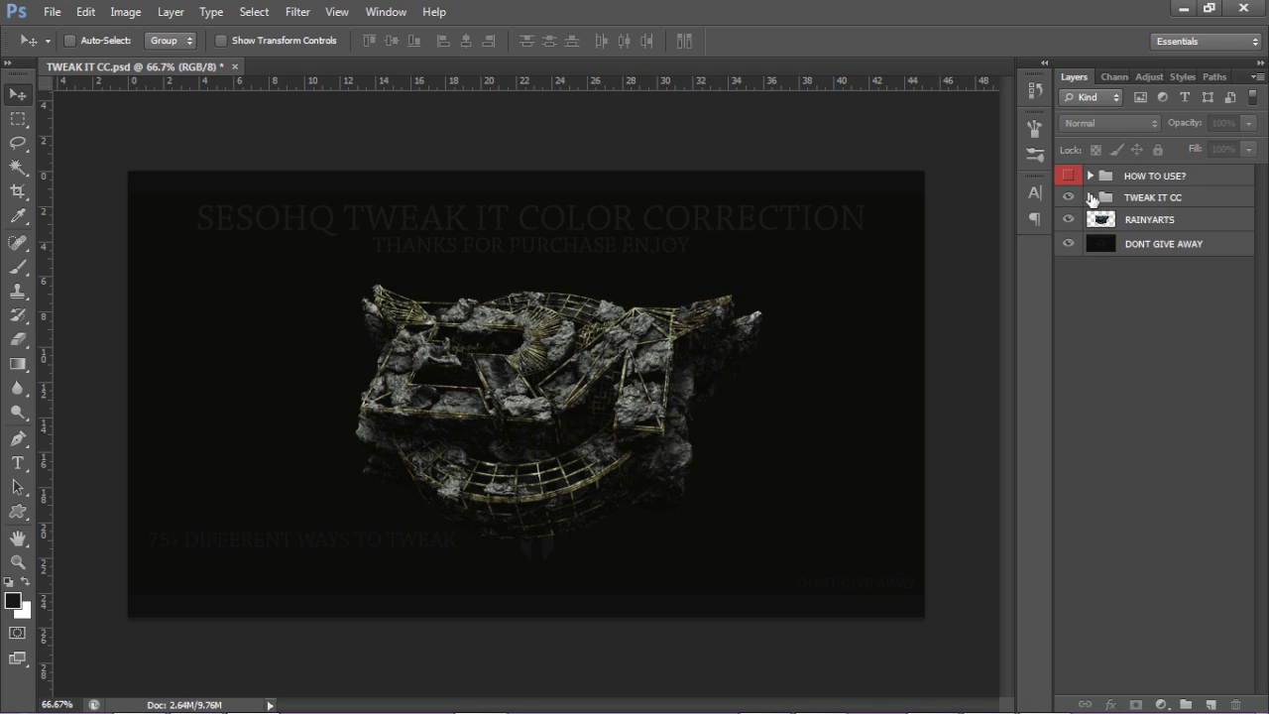
{"action": "left_click", "coordinate": [1090, 198]}
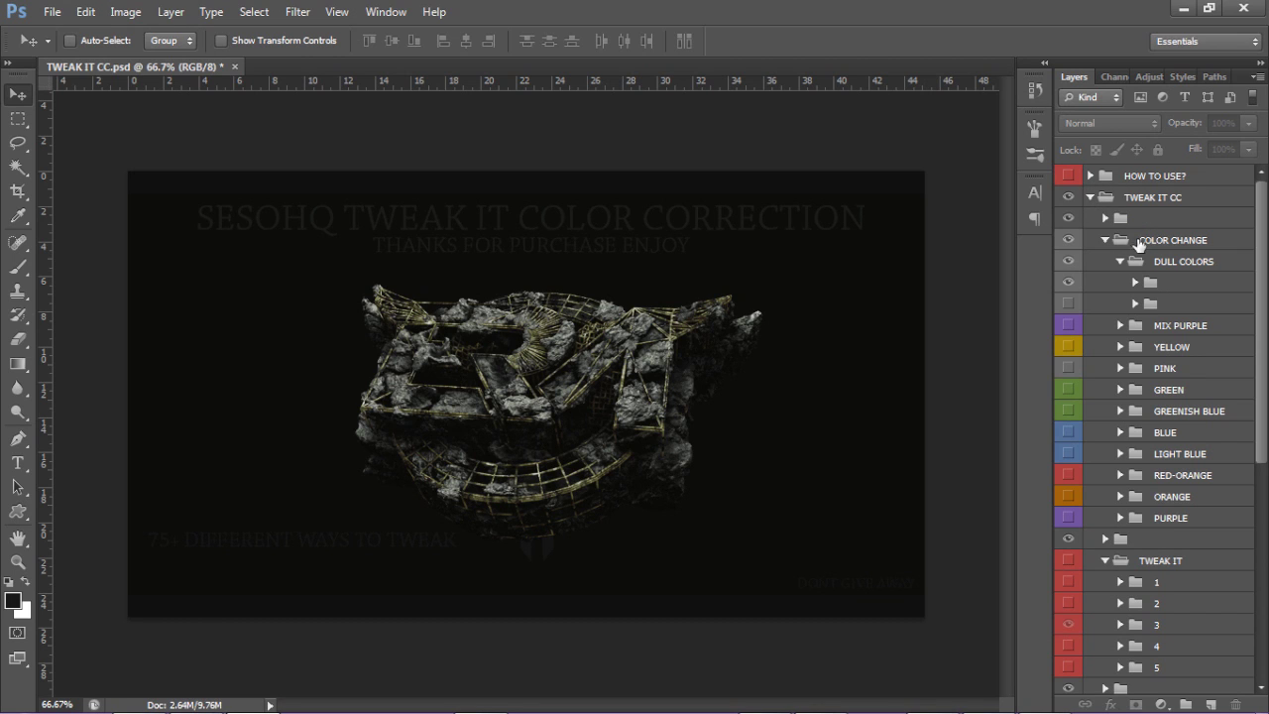
Step: Turn on the three TWEAK IT subgroups inside the TWEAK IT CC group to preview their colour correction
{"action": "scroll", "coordinate": [1130, 298], "scroll_direction": "down", "scroll_amount": 4}
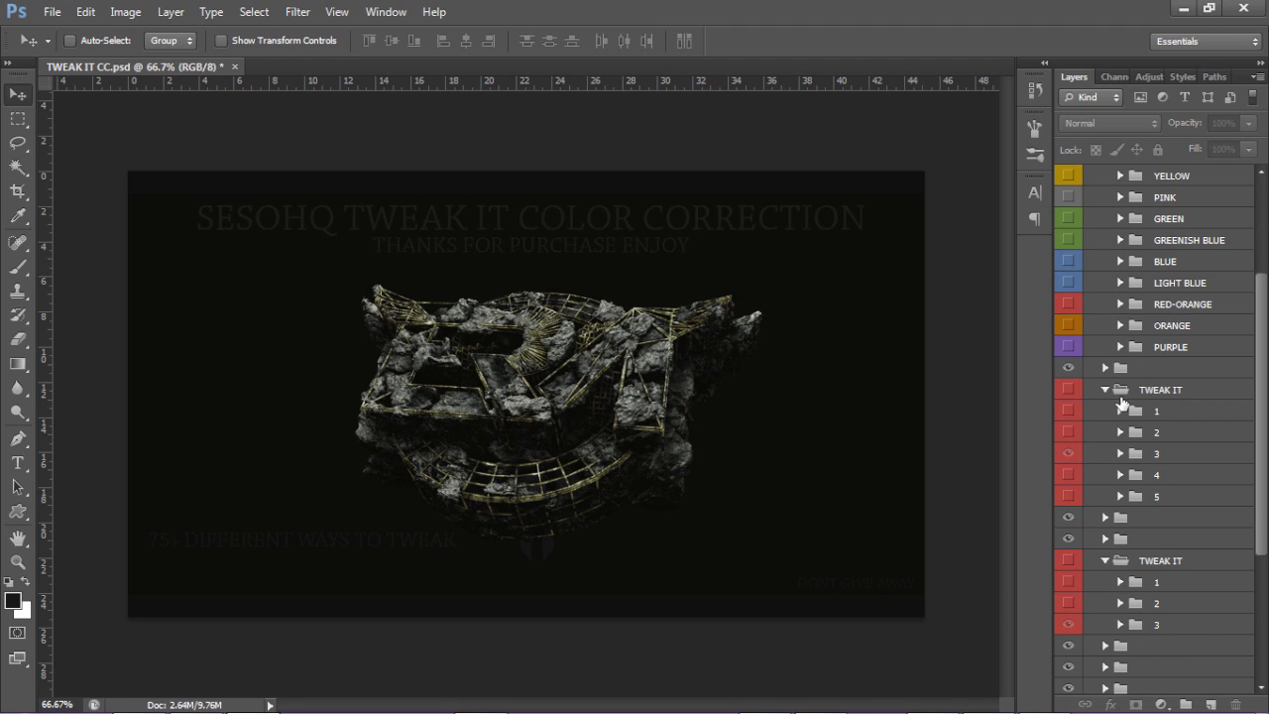
{"action": "scroll", "coordinate": [1155, 444], "scroll_direction": "down", "scroll_amount": 2}
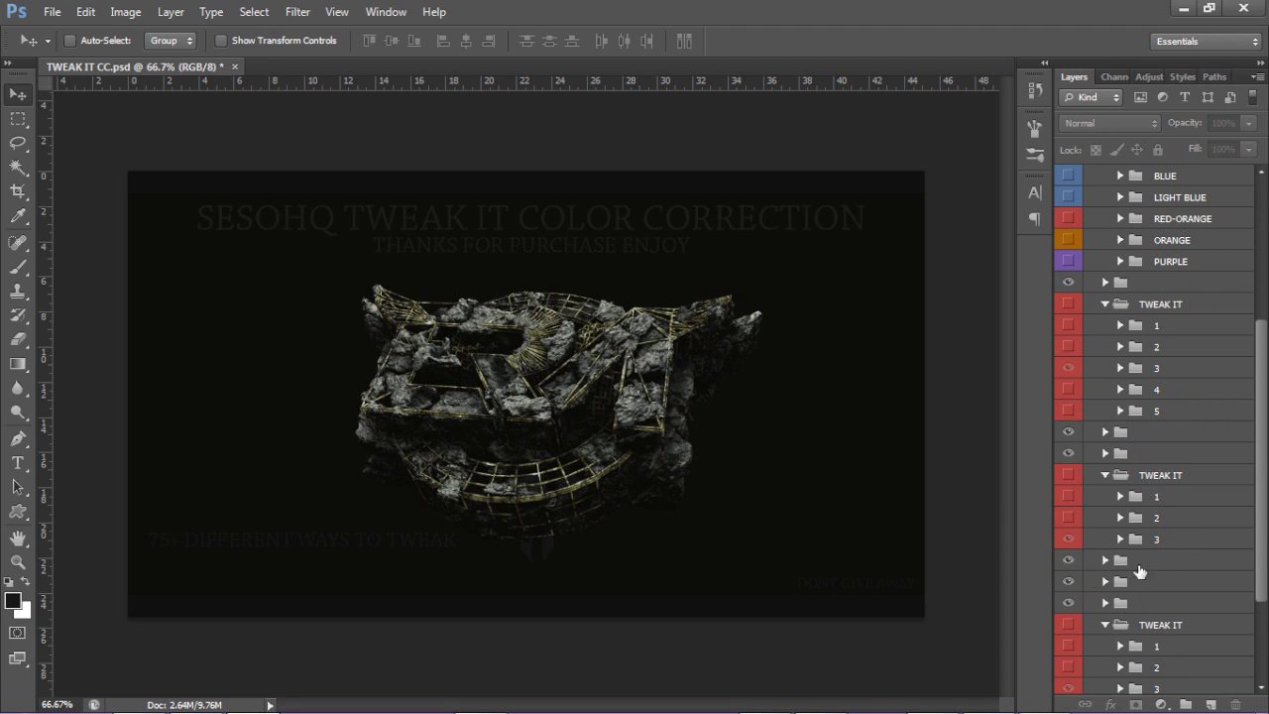
{"action": "scroll", "coordinate": [1140, 565], "scroll_direction": "up", "scroll_amount": 2}
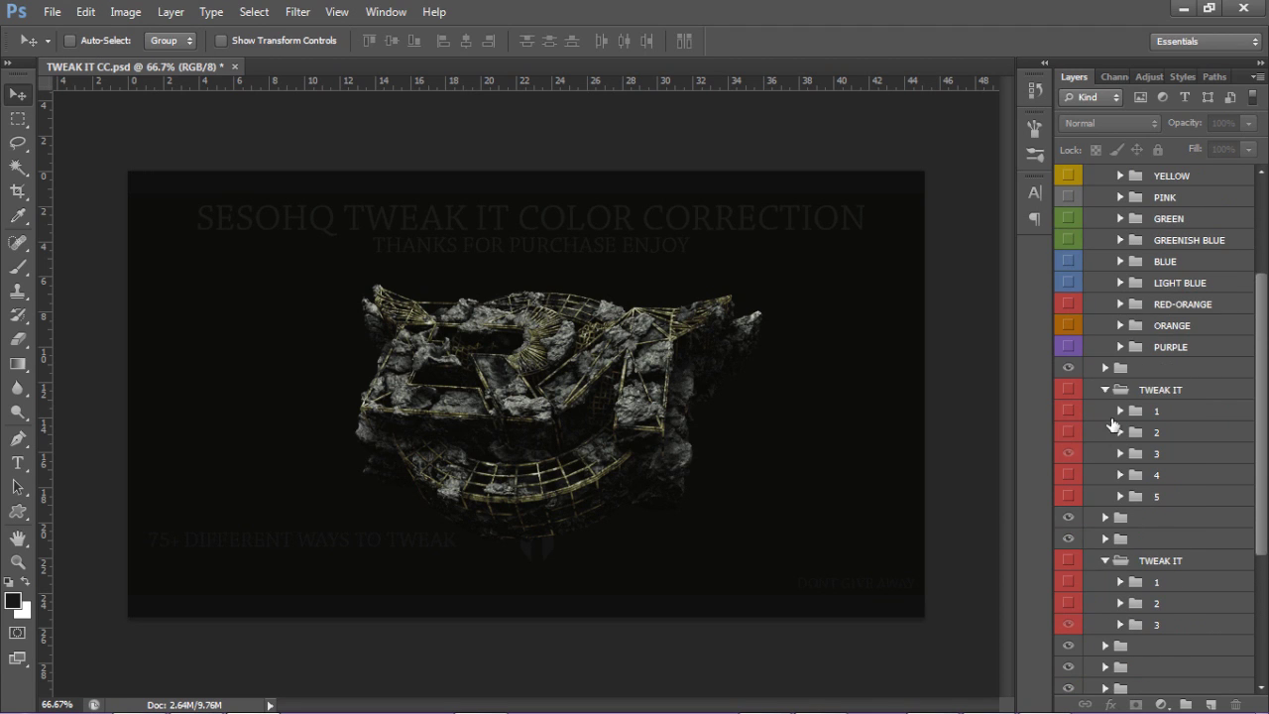
{"action": "scroll", "coordinate": [1150, 393], "scroll_direction": "down", "scroll_amount": 1}
{"action": "scroll", "coordinate": [1150, 397], "scroll_direction": "down", "scroll_amount": 3}
{"action": "scroll", "coordinate": [1155, 563], "scroll_direction": "up", "scroll_amount": 7}
{"action": "scroll", "coordinate": [1128, 491], "scroll_direction": "down", "scroll_amount": 3}
{"action": "left_click", "coordinate": [1069, 558]}
{"action": "scroll", "coordinate": [1072, 561], "scroll_direction": "down", "scroll_amount": 2}
{"action": "scroll", "coordinate": [1075, 565], "scroll_direction": "down", "scroll_amount": 3}
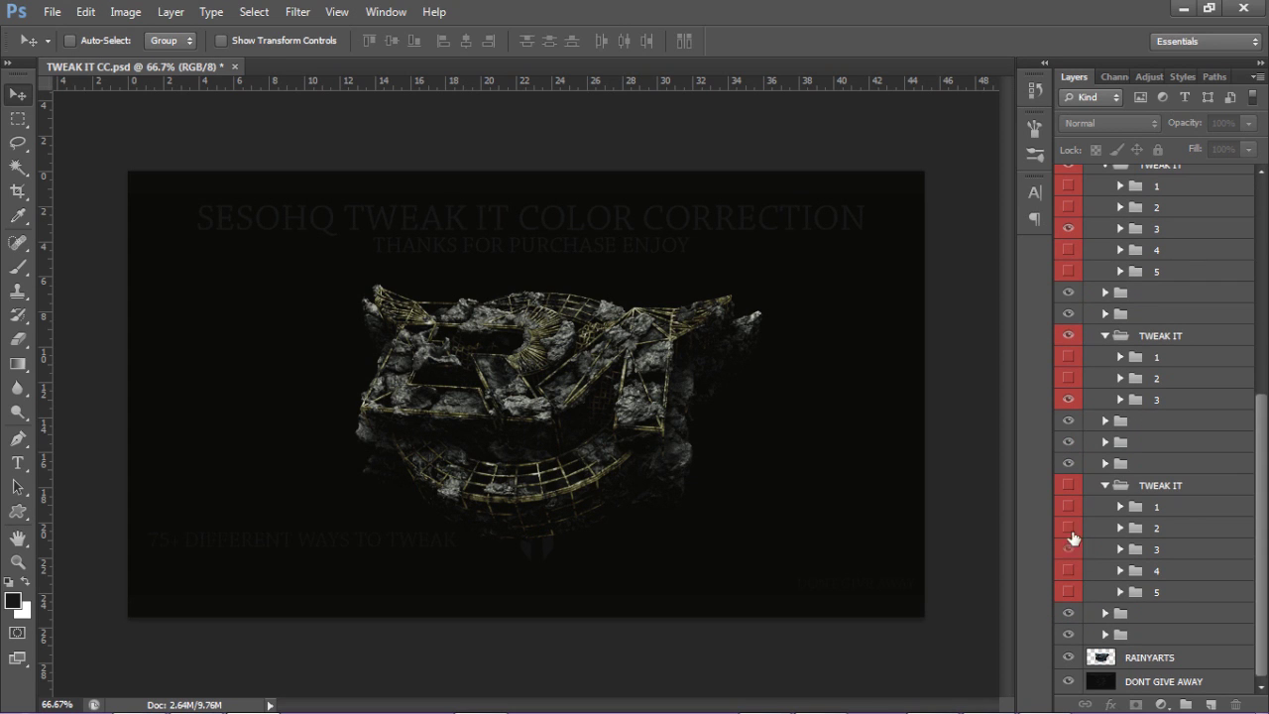
{"action": "left_click", "coordinate": [1071, 589]}
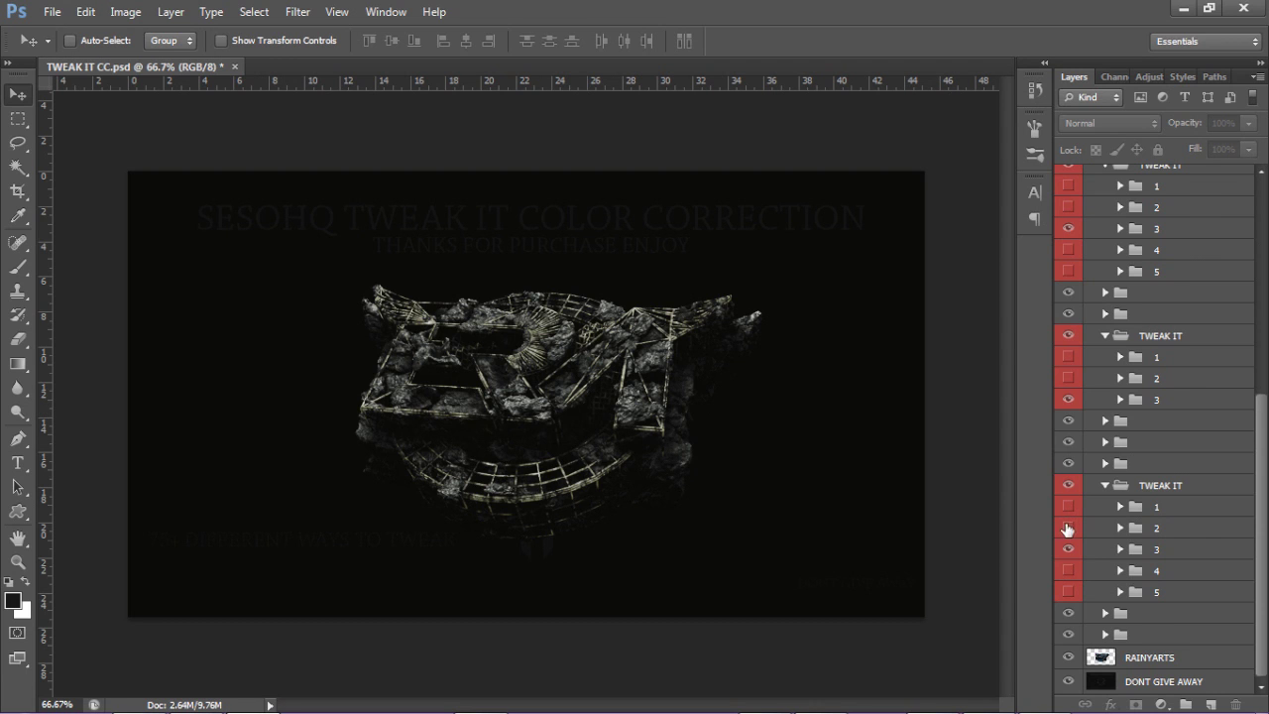
Step: Hide all three TWEAK IT subgroups again
{"action": "left_click", "coordinate": [1068, 484]}
{"action": "left_click", "coordinate": [1070, 336]}
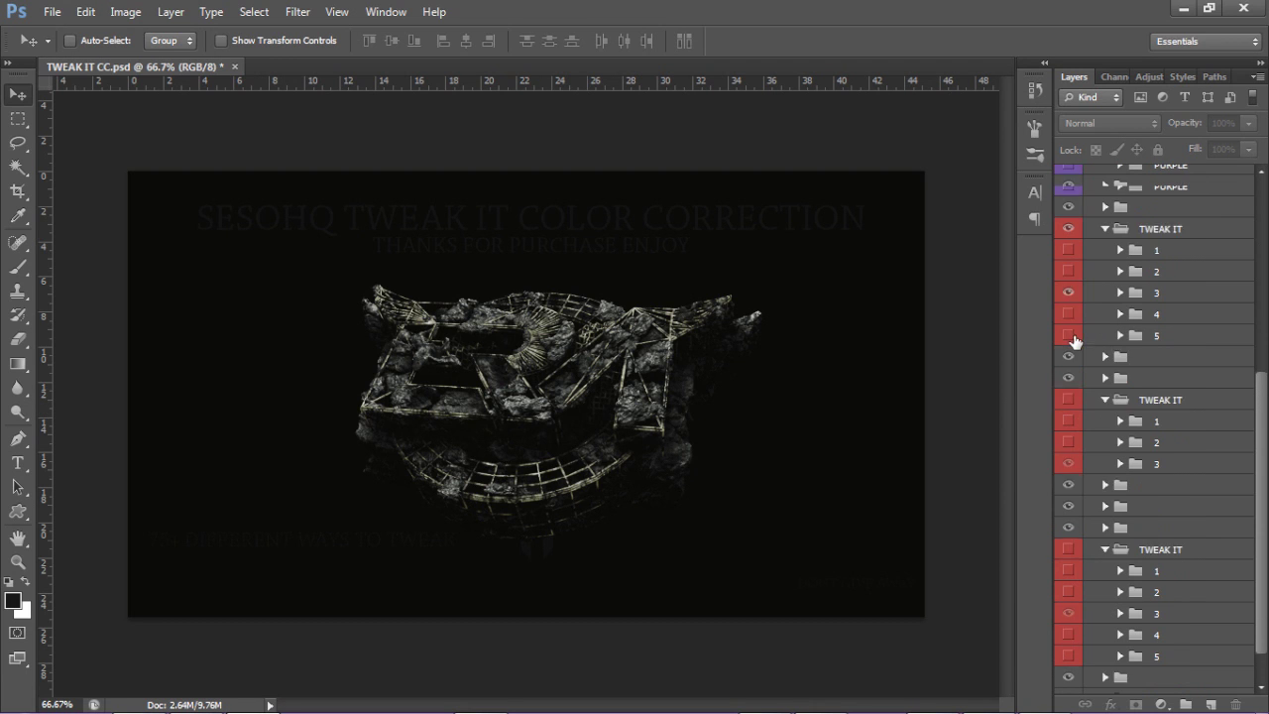
{"action": "scroll", "coordinate": [1101, 349], "scroll_direction": "up", "scroll_amount": 2}
{"action": "left_click", "coordinate": [1067, 251]}
Step: In the COLOR CHANGE group, hide the visible DULL COLORS subgroup, preview LIGHT BLUE, and switch to RED-ORANGE
{"action": "scroll", "coordinate": [1090, 319], "scroll_direction": "up", "scroll_amount": 6}
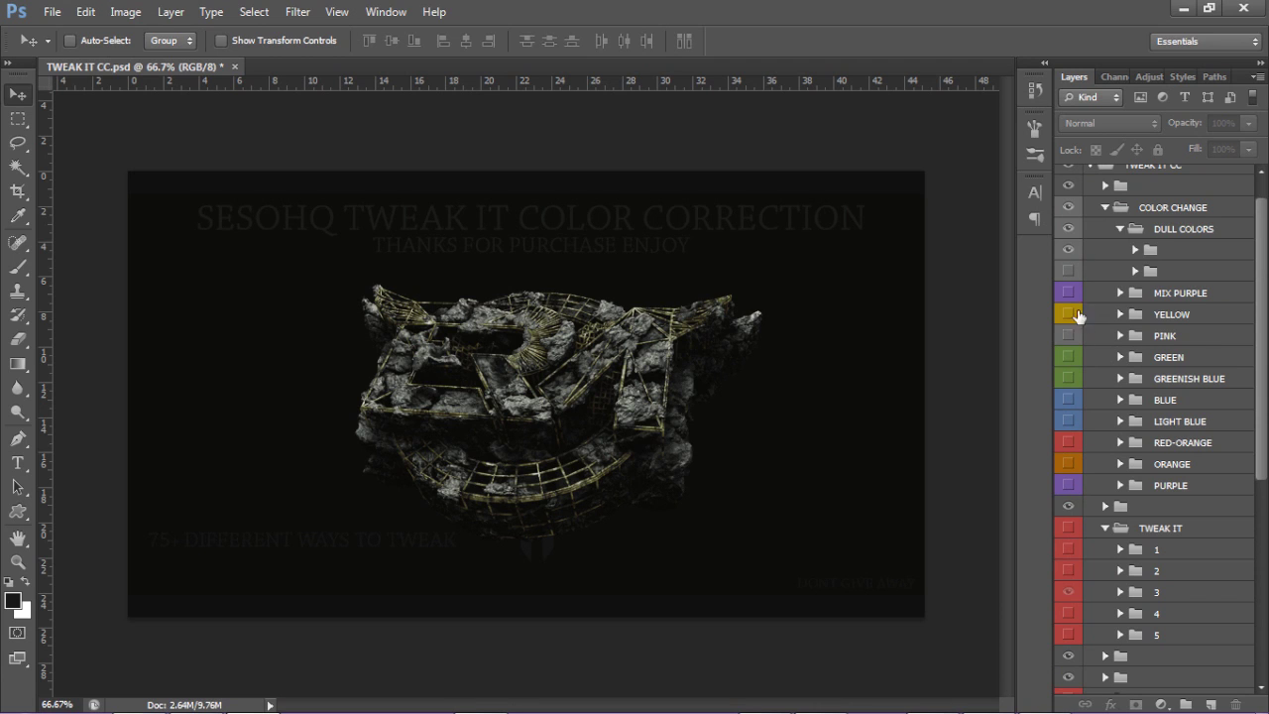
{"action": "left_click", "coordinate": [1068, 249]}
{"action": "left_click", "coordinate": [1068, 421]}
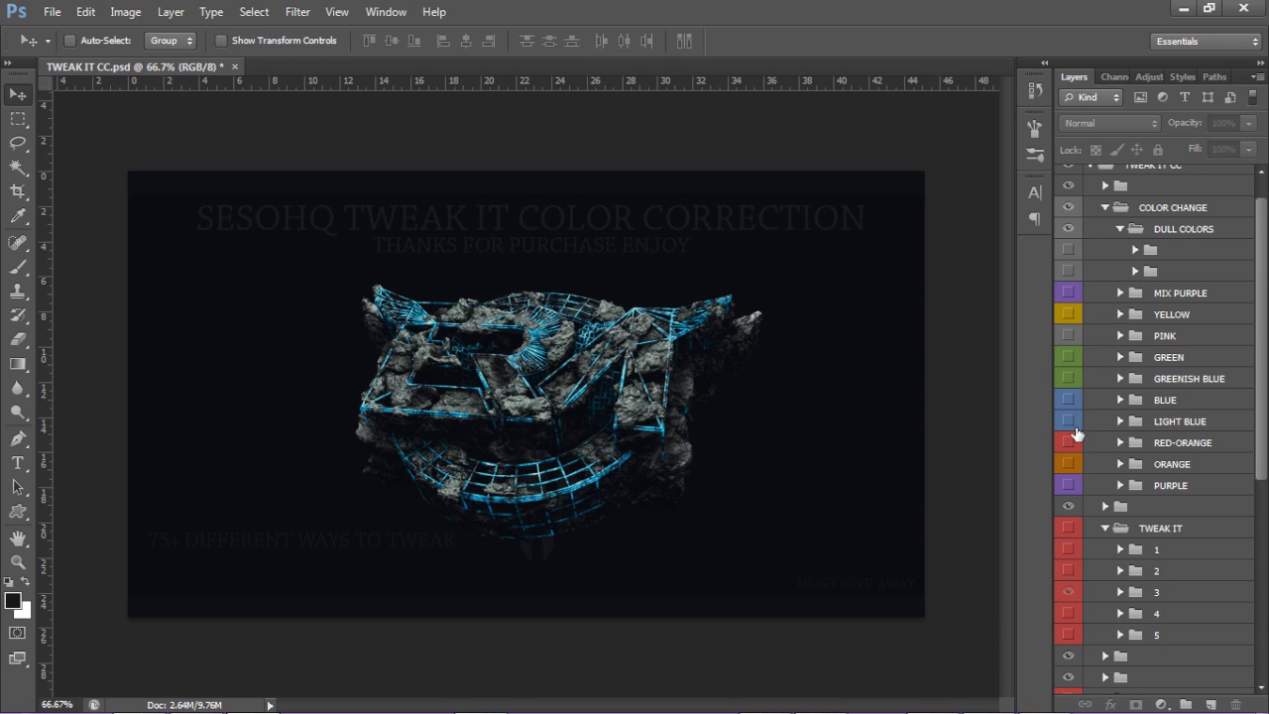
{"action": "left_click", "coordinate": [1068, 421]}
{"action": "left_click", "coordinate": [1068, 442]}
Step: Collapse and hide the TWEAK IT CC group, and switch back to Illustrator
{"action": "scroll", "coordinate": [1110, 248], "scroll_direction": "up", "scroll_amount": 1}
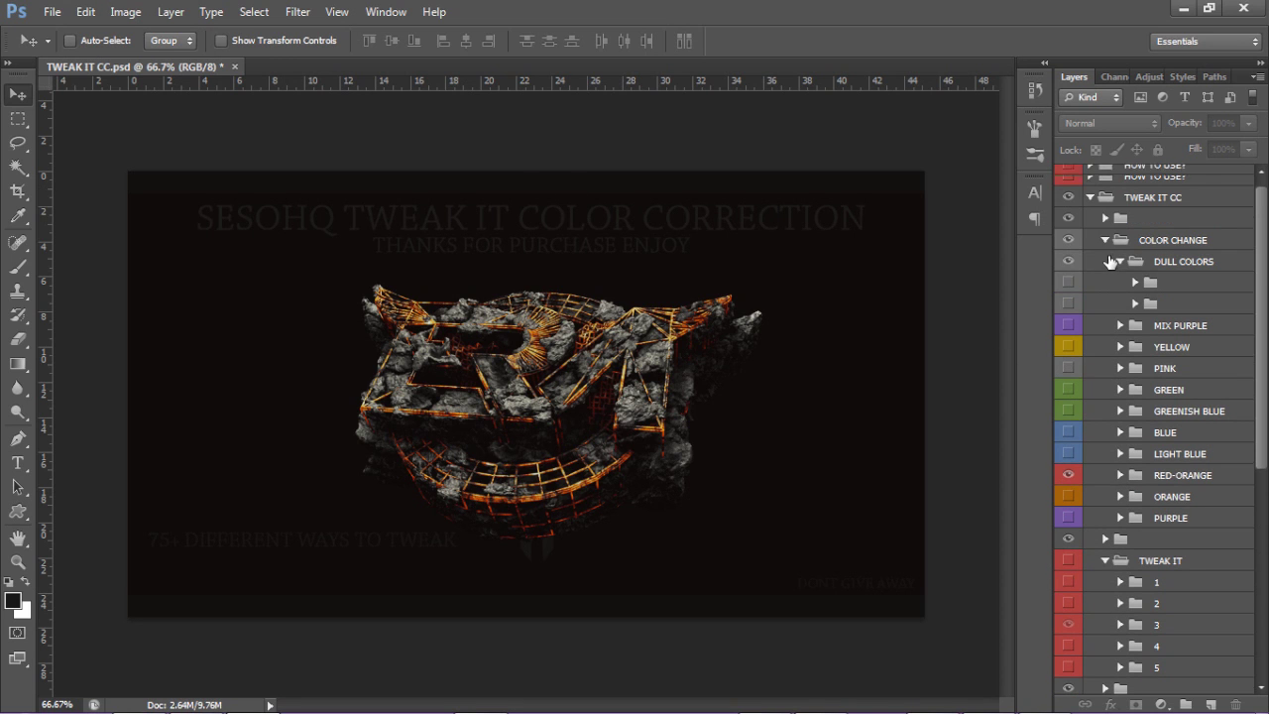
{"action": "left_click", "coordinate": [1090, 197]}
{"action": "left_click", "coordinate": [1069, 198]}
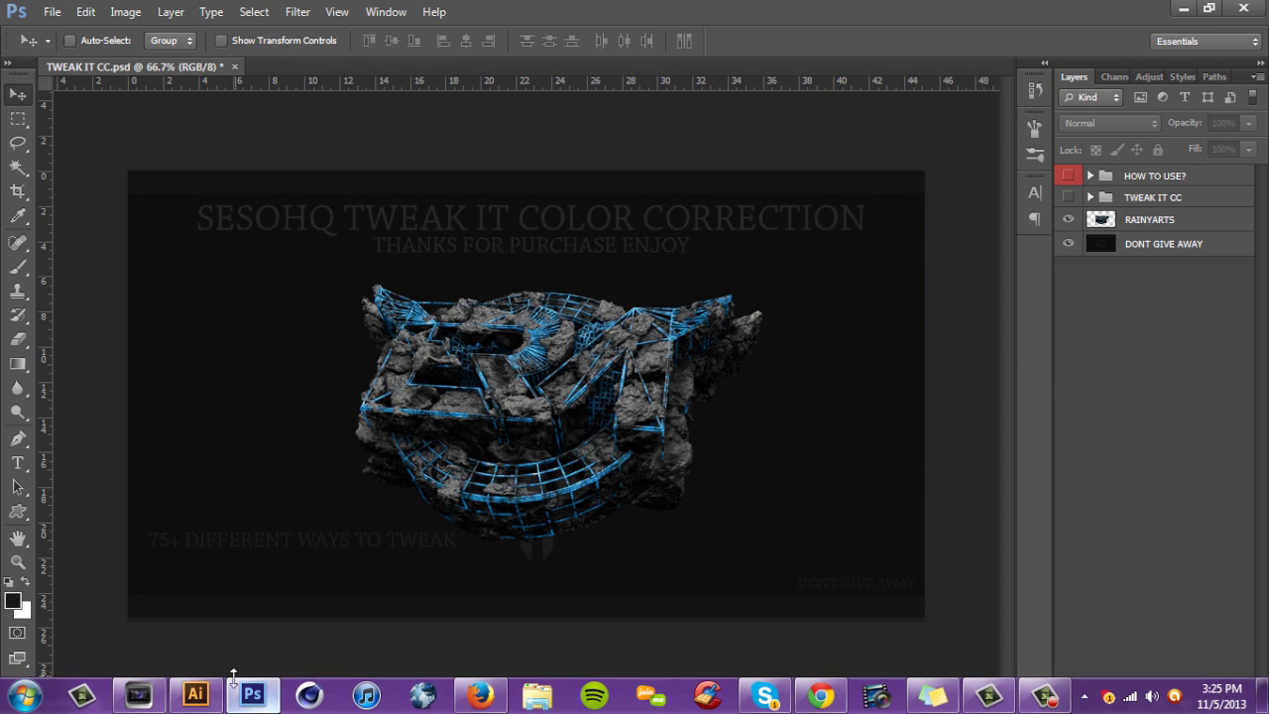
{"action": "left_click", "coordinate": [197, 698]}
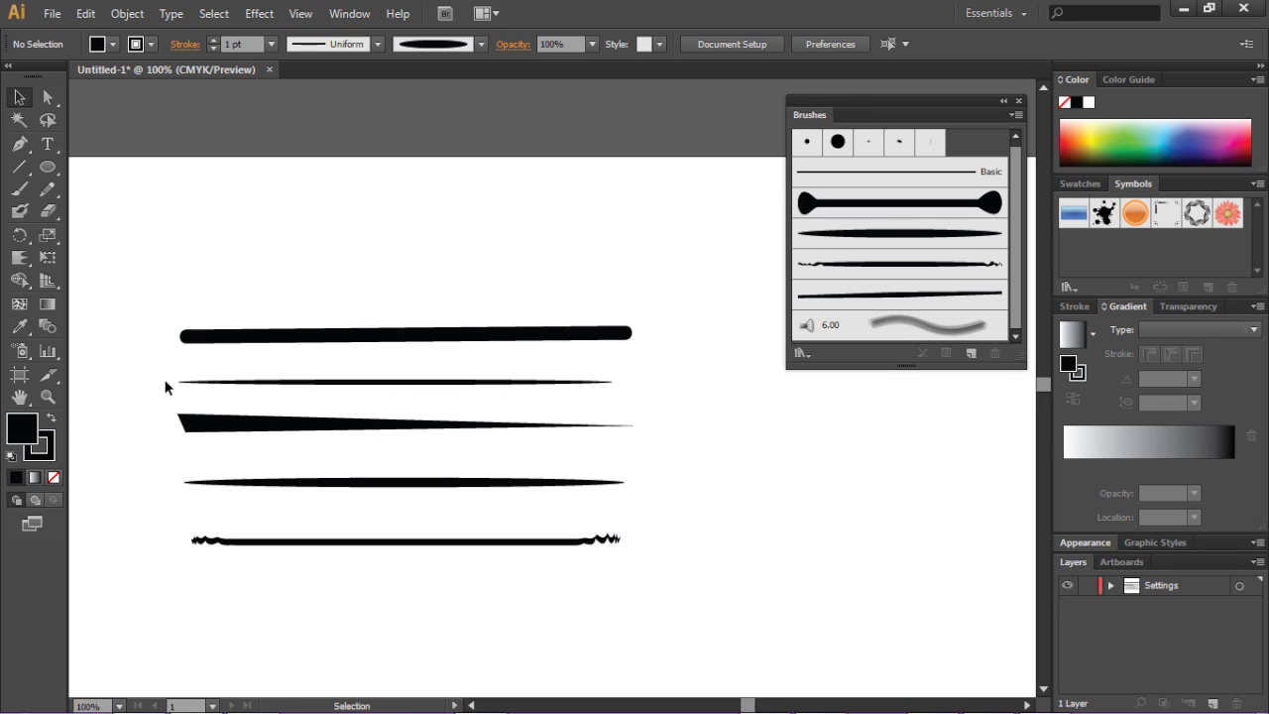
Step: Hide the Settings layer and add a new layer above it
{"action": "left_click", "coordinate": [1067, 585]}
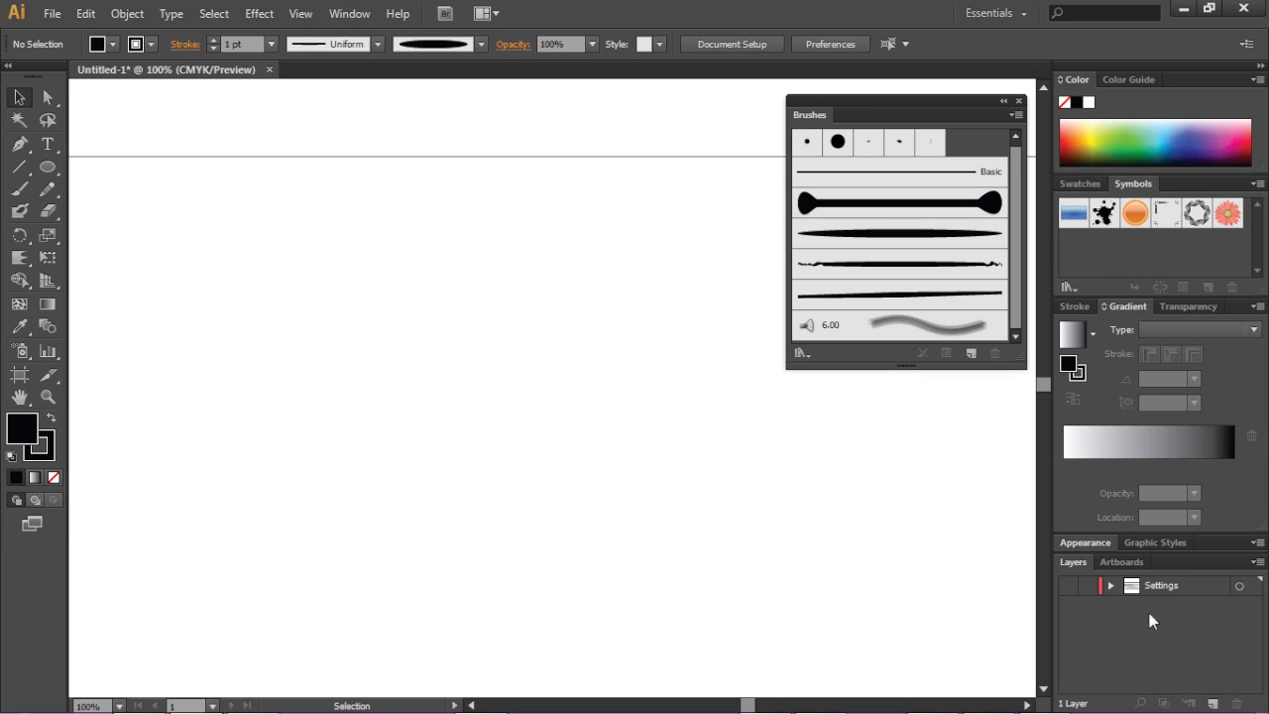
{"action": "left_click", "coordinate": [1211, 703]}
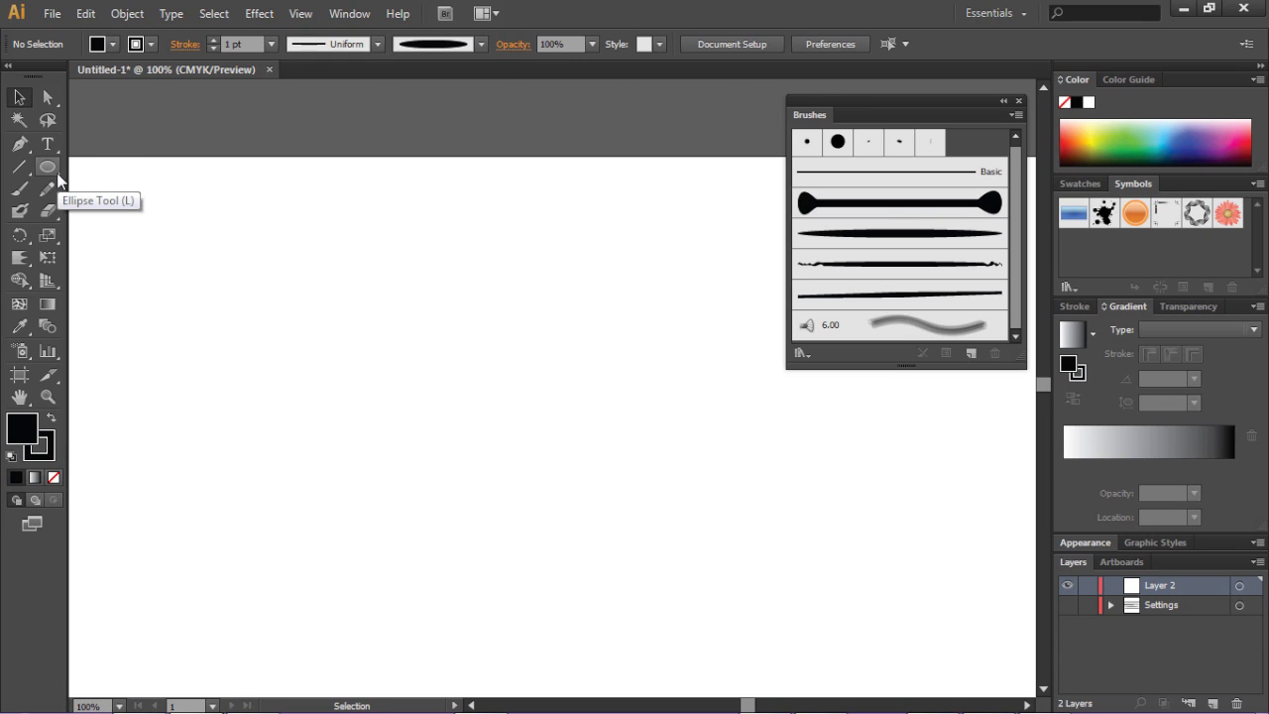
Step: Draw a long, thin black rounded rectangle across the upper part of the artboard and deselect it
{"action": "left_click_drag", "start_coordinate": [57, 175], "coordinate": [109, 189]}
{"action": "left_click_drag", "start_coordinate": [190, 312], "coordinate": [642, 318]}
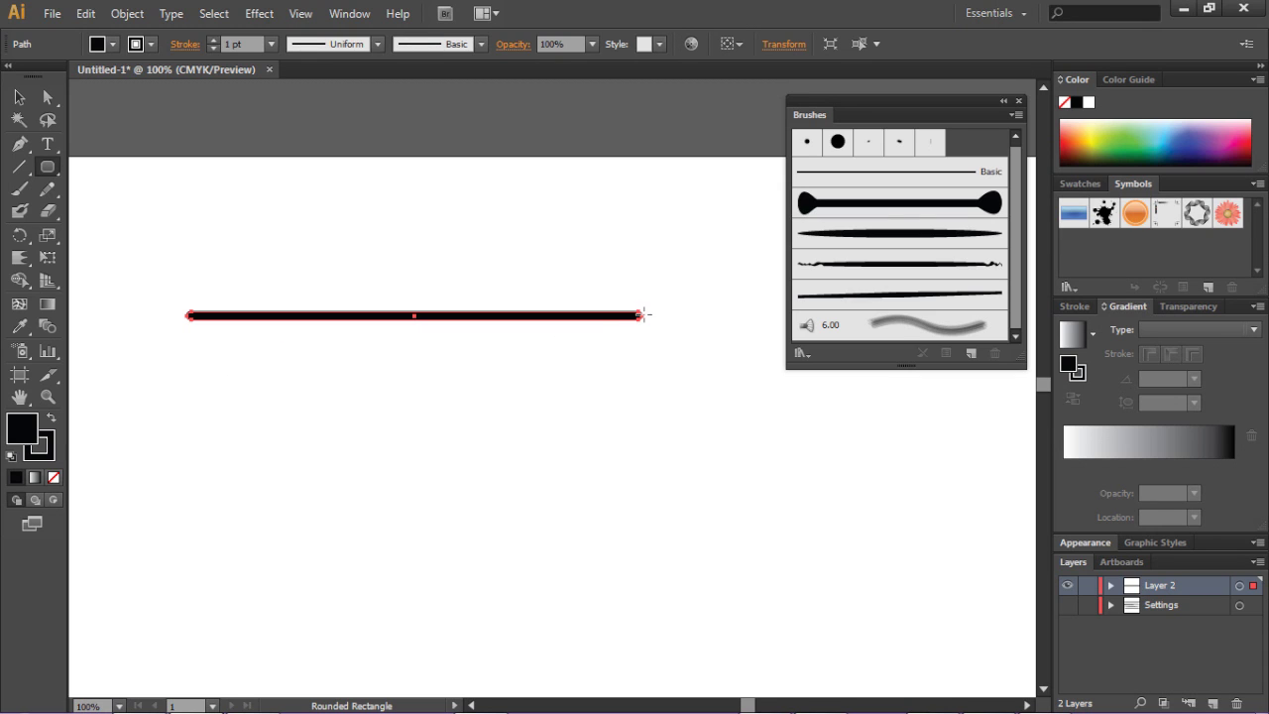
{"action": "left_click", "coordinate": [19, 97]}
{"action": "left_click", "coordinate": [215, 326]}
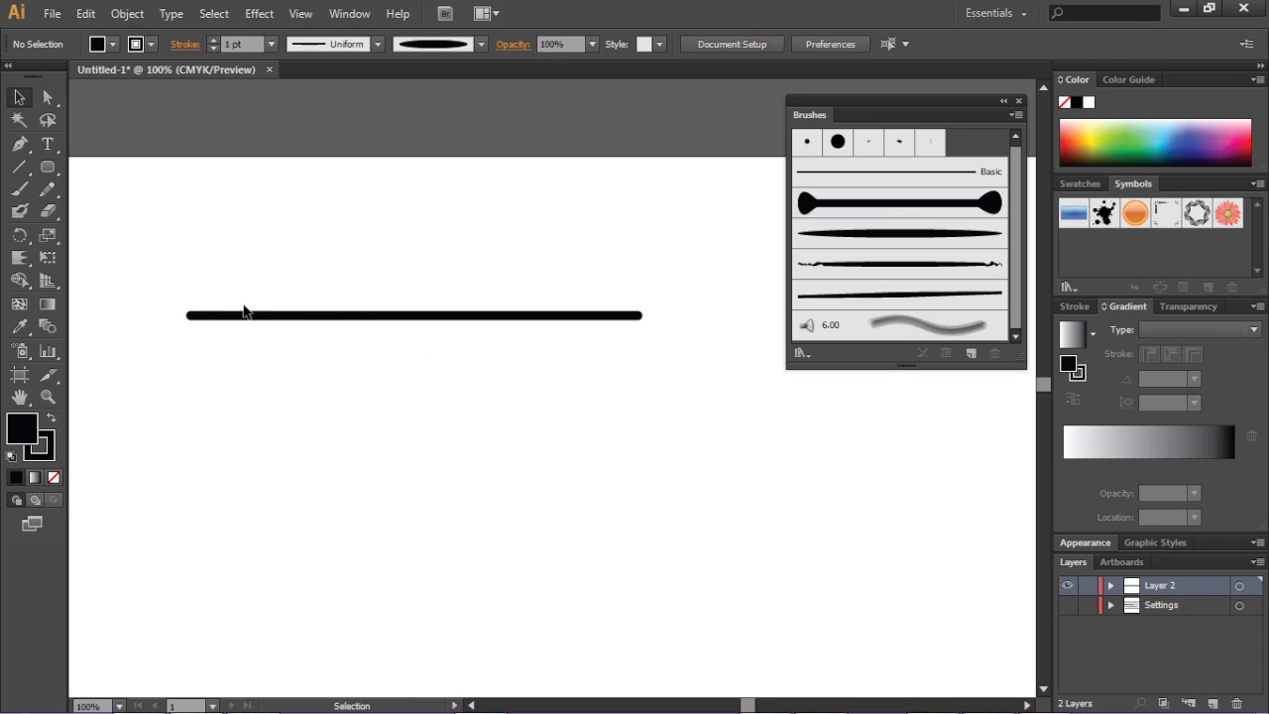
Step: Draw a long, very thin black ellipse under the rounded bar and move it closer beneath the bar
{"action": "left_click", "coordinate": [47, 166]}
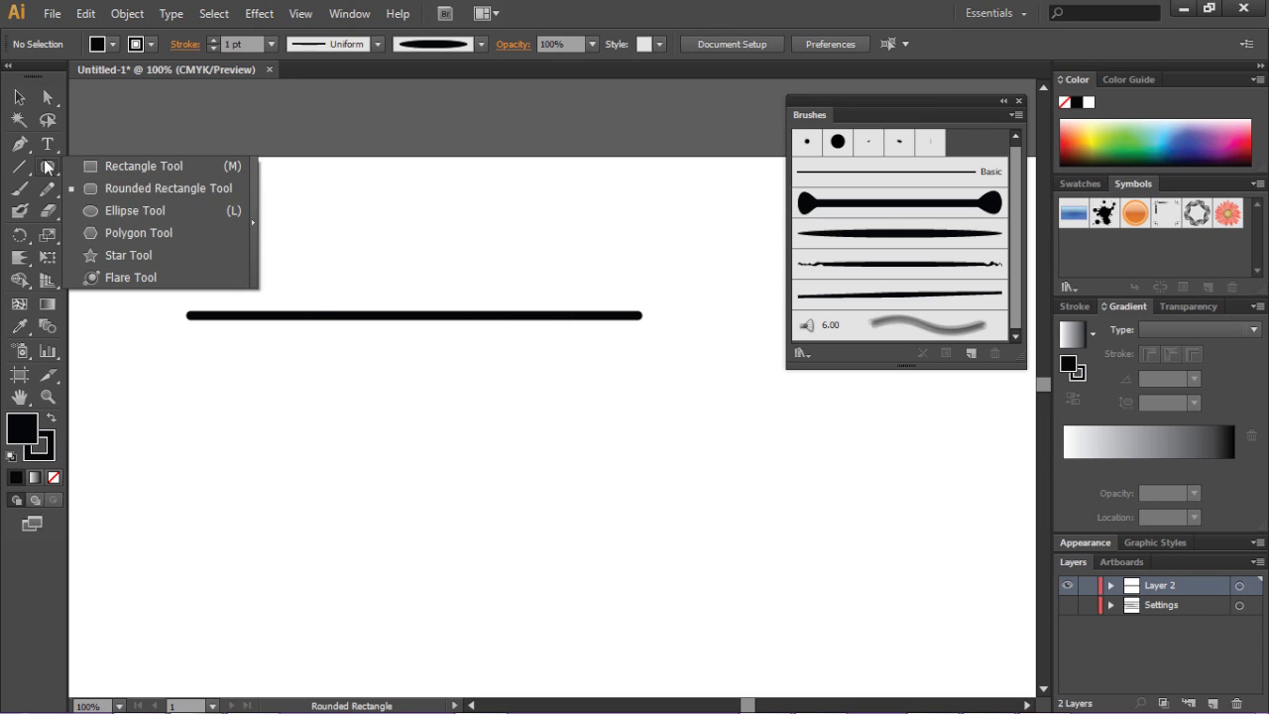
{"action": "left_click", "coordinate": [105, 211]}
{"action": "left_click_drag", "start_coordinate": [186, 353], "coordinate": [716, 357]}
{"action": "left_click", "coordinate": [19, 96]}
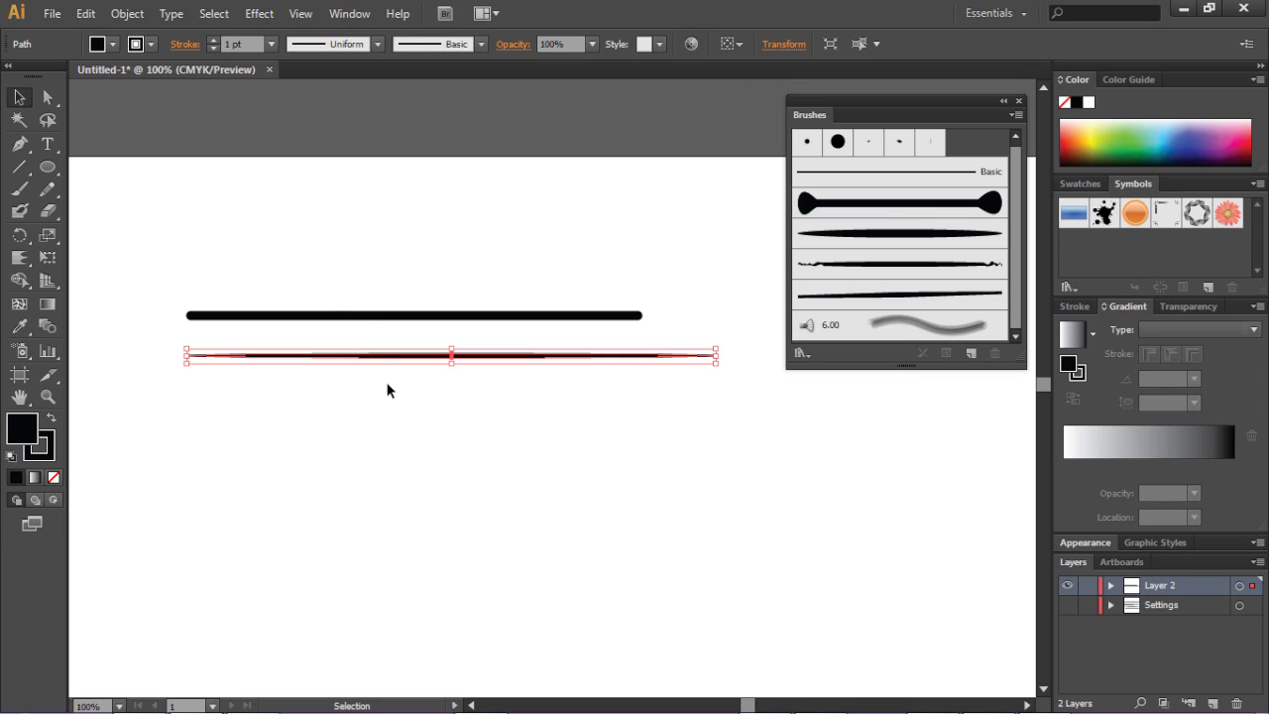
{"action": "left_click", "coordinate": [430, 363]}
{"action": "left_click_drag", "start_coordinate": [388, 352], "coordinate": [324, 346]}
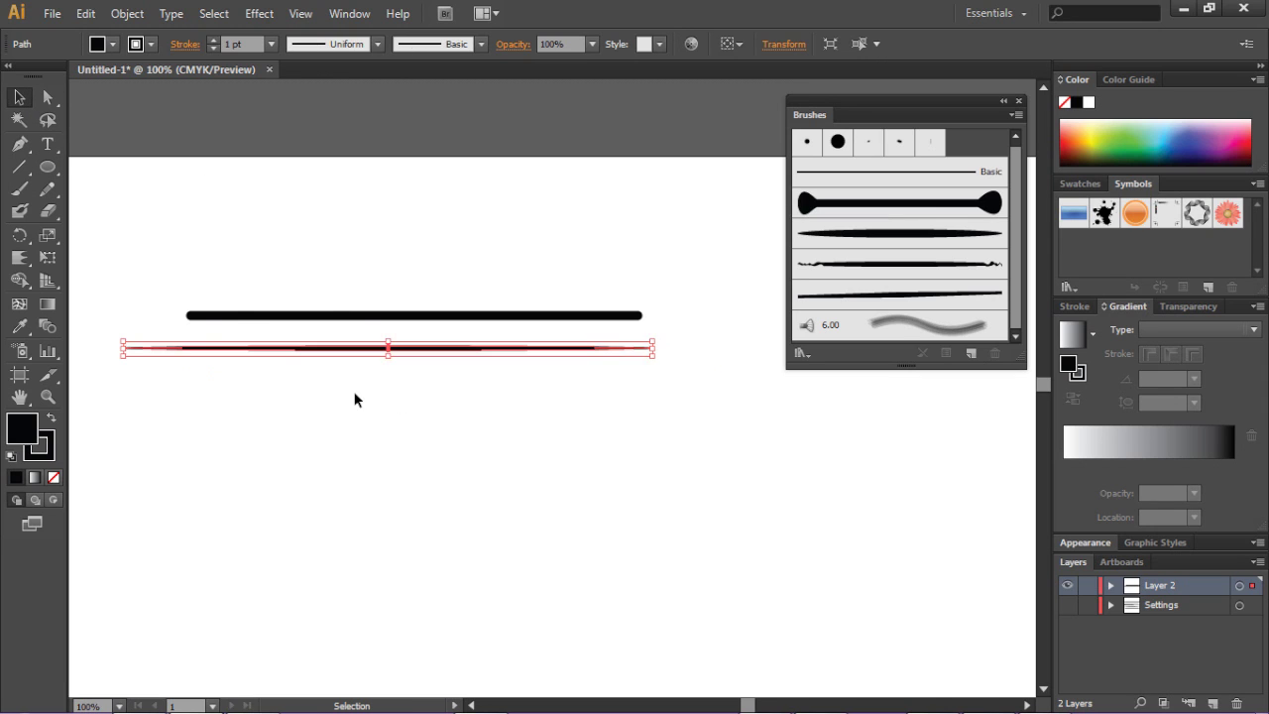
{"action": "left_click", "coordinate": [356, 399]}
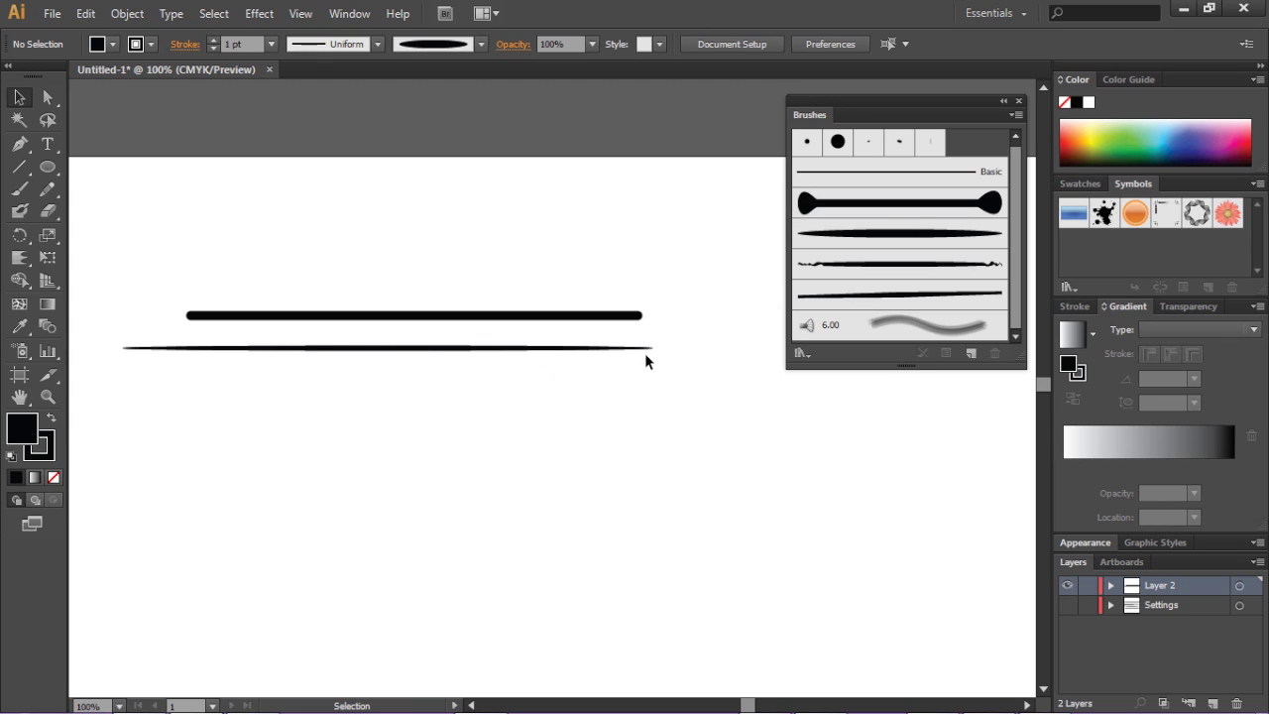
Step: Try the tapered art brush by painting a horizontal stroke and an S-shaped curve below the ellipse
{"action": "left_click", "coordinate": [859, 247]}
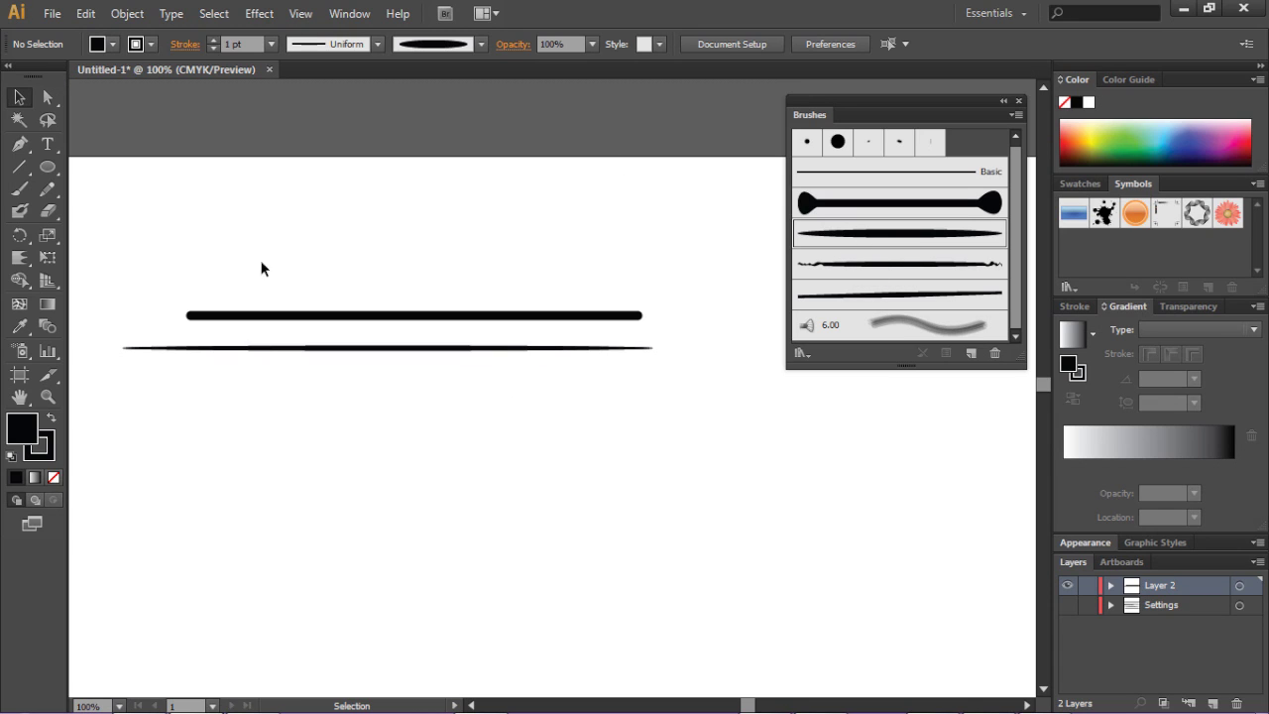
{"action": "key", "text": "b"}
{"action": "left_click_drag", "start_coordinate": [198, 426], "coordinate": [563, 425]}
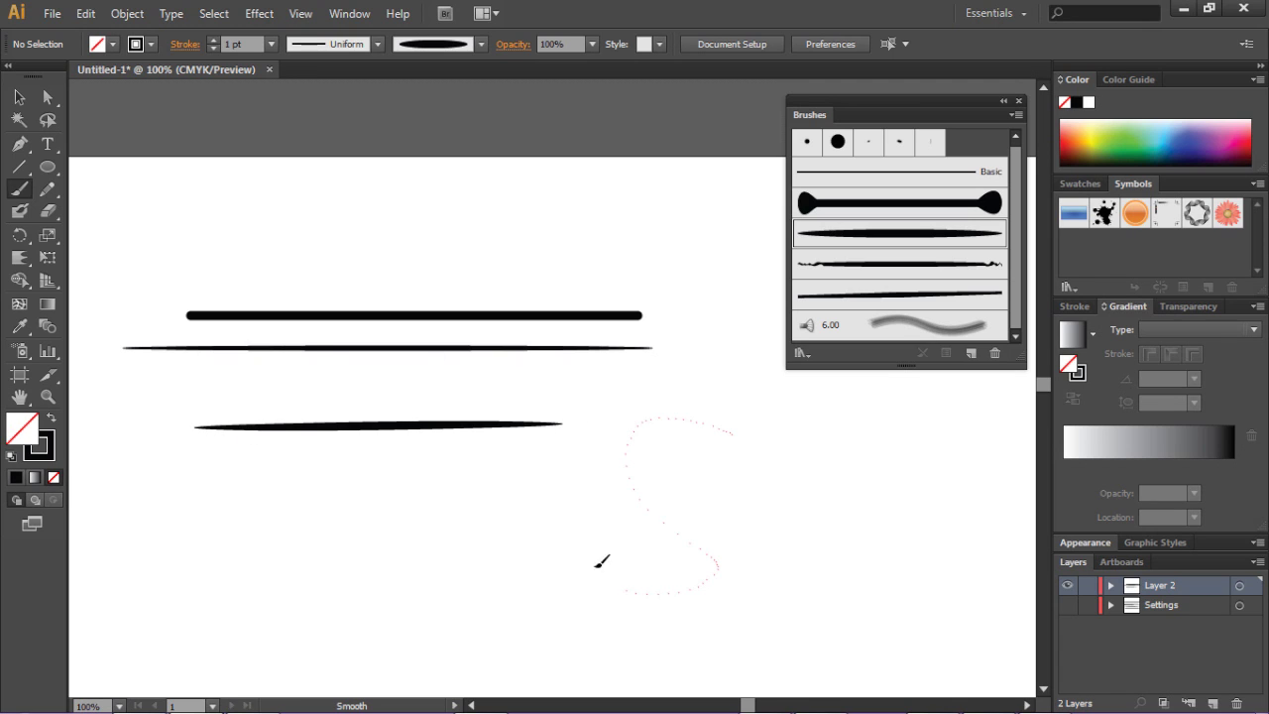
{"action": "left_click_drag", "start_coordinate": [634, 592], "coordinate": [593, 558]}
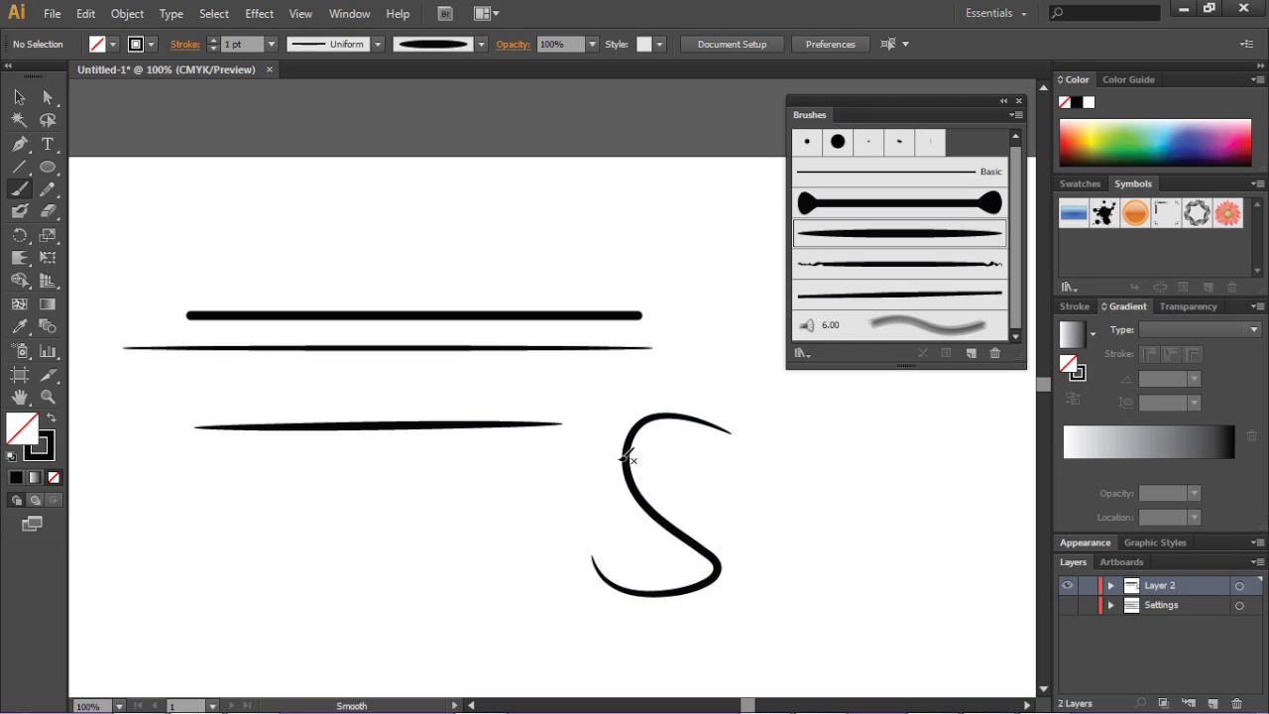
Step: Keep the current Windows color scheme with the ask-again option, and undo the two test brush strokes
{"action": "key", "text": "v"}
{"action": "key", "text": "b"}
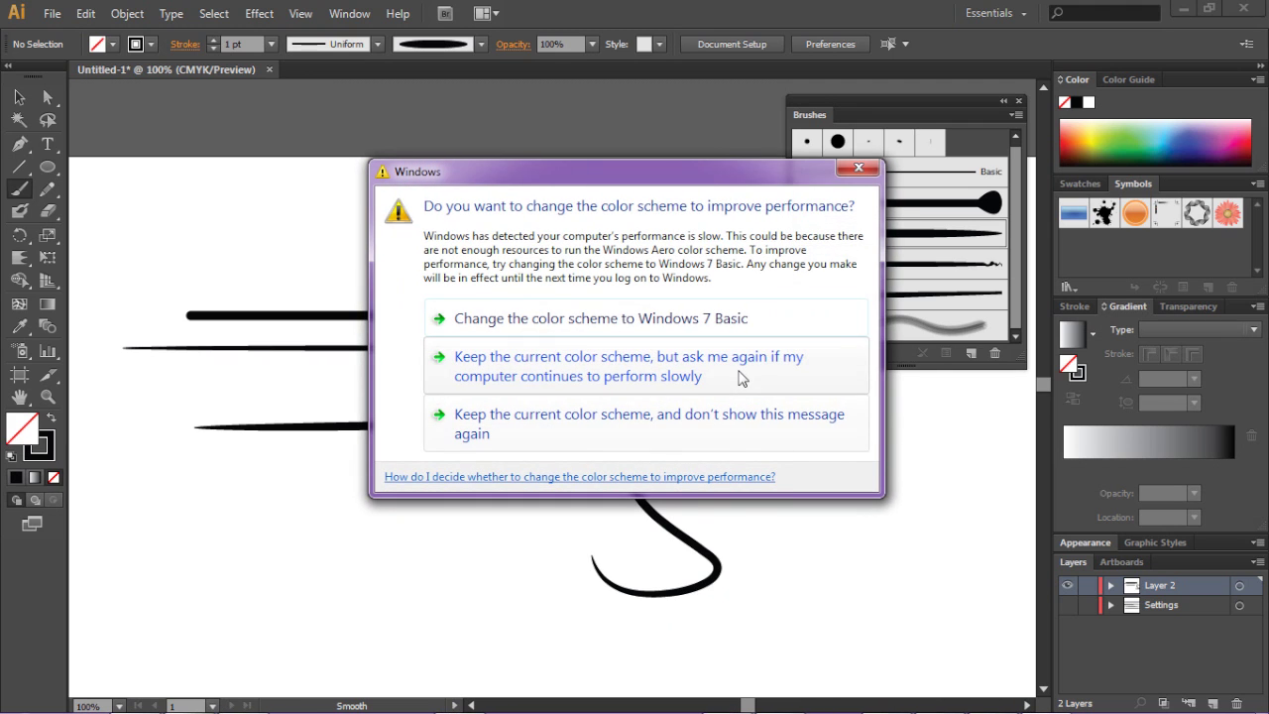
{"action": "left_click", "coordinate": [739, 376]}
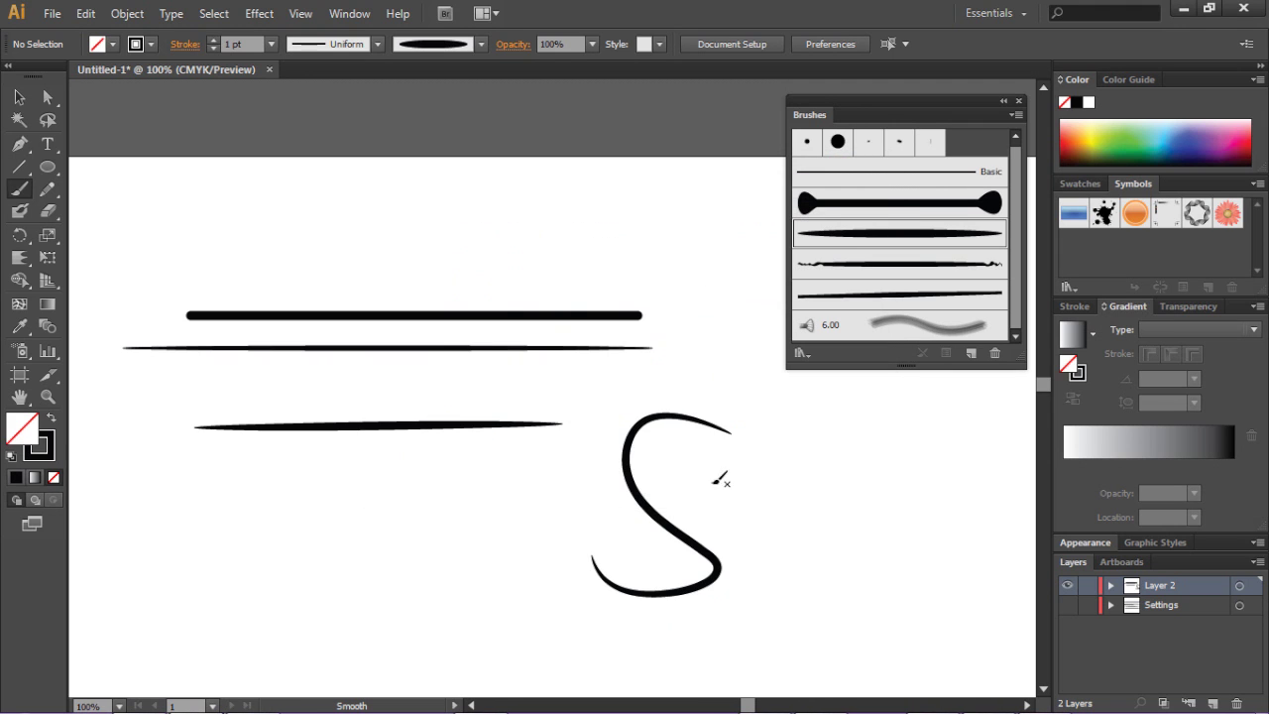
{"action": "key", "text": "ctrl+z"}
{"action": "key", "text": "ctrl+z"}
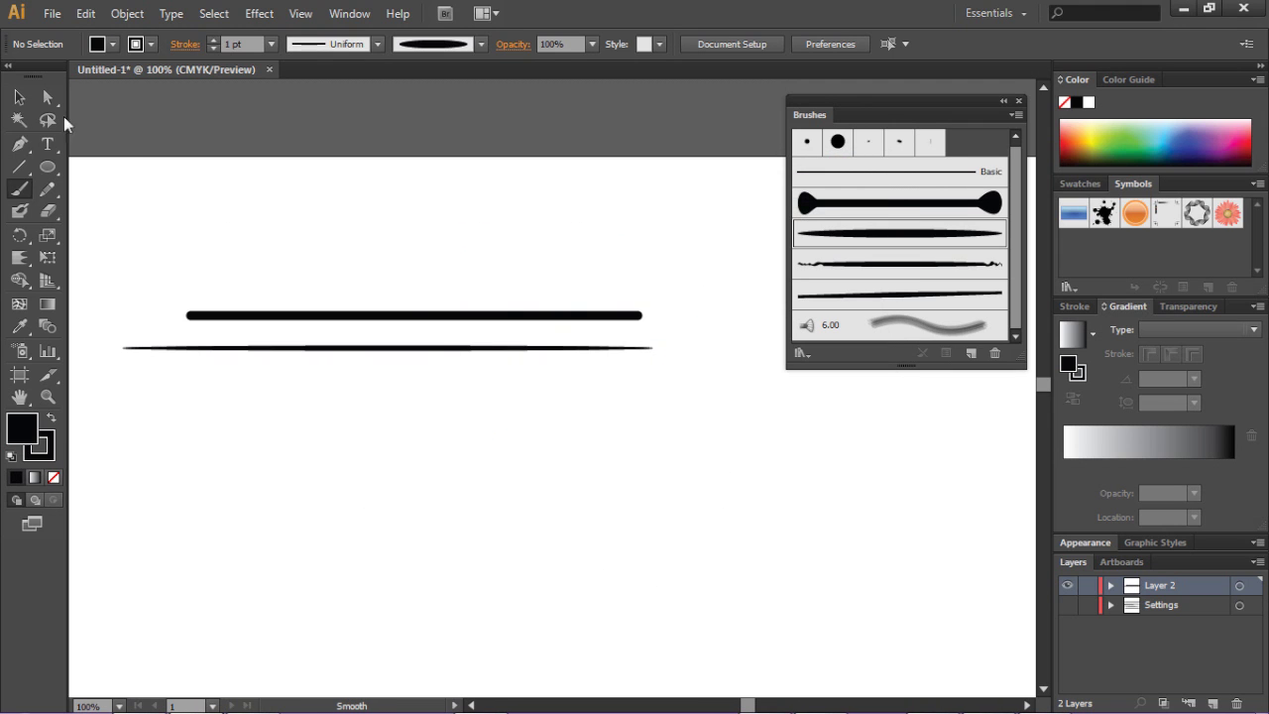
Step: Move the thin ellipse further down, leaving a wider gap below the rounded bar, and deselect it
{"action": "left_click", "coordinate": [23, 98]}
{"action": "mouse_move", "coordinate": [407, 354]}
{"action": "left_mouse_down"}
{"action": "mouse_move", "coordinate": [445, 404]}
{"action": "mouse_move", "coordinate": [450, 393]}
{"action": "left_mouse_up"}
{"action": "left_click", "coordinate": [352, 343]}
{"action": "left_click", "coordinate": [398, 389]}
{"action": "left_click", "coordinate": [434, 455]}
{"action": "left_click_drag", "start_coordinate": [419, 388], "coordinate": [388, 380]}
{"action": "left_click", "coordinate": [407, 354]}
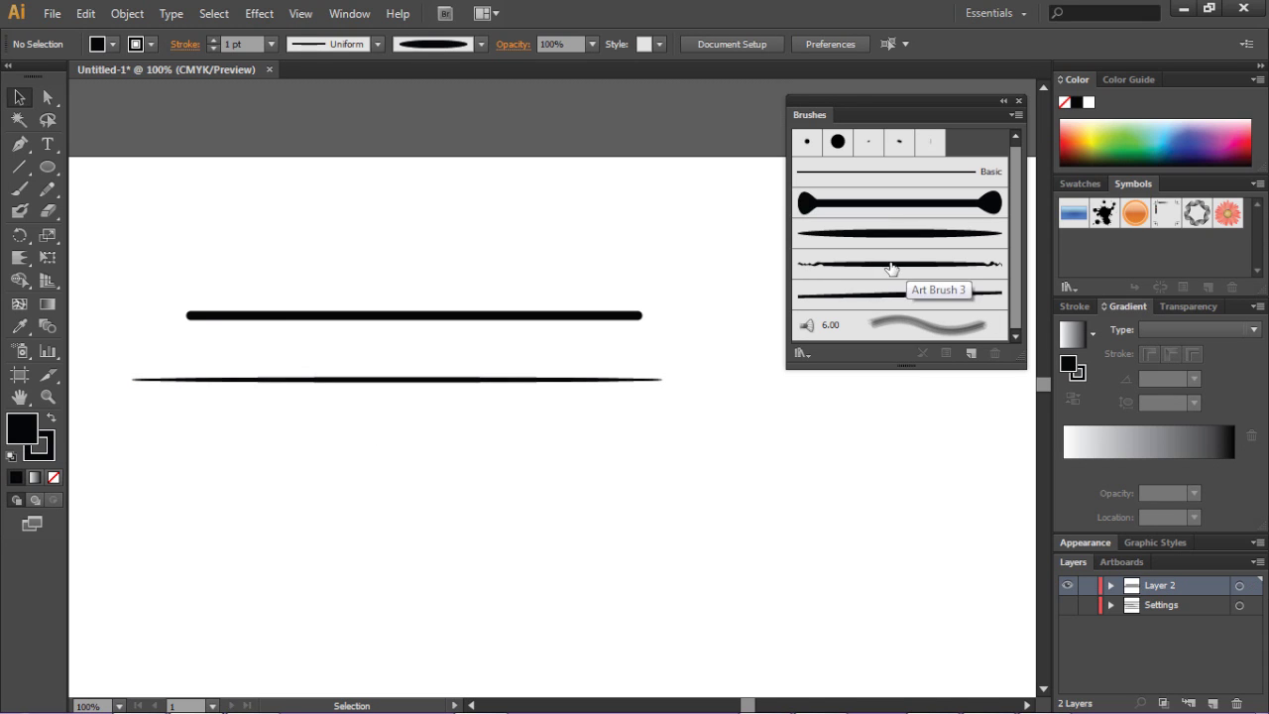
Step: Try the Pucker tool on the thin ellipse and undo the distortions
{"action": "mouse_move", "coordinate": [25, 261]}
{"action": "left_mouse_down"}
{"action": "mouse_move", "coordinate": [112, 296]}
{"action": "mouse_move", "coordinate": [102, 325]}
{"action": "mouse_move", "coordinate": [147, 406]}
{"action": "mouse_move", "coordinate": [115, 407]}
{"action": "mouse_move", "coordinate": [111, 332]}
{"action": "left_mouse_up"}
{"action": "left_click", "coordinate": [254, 378]}
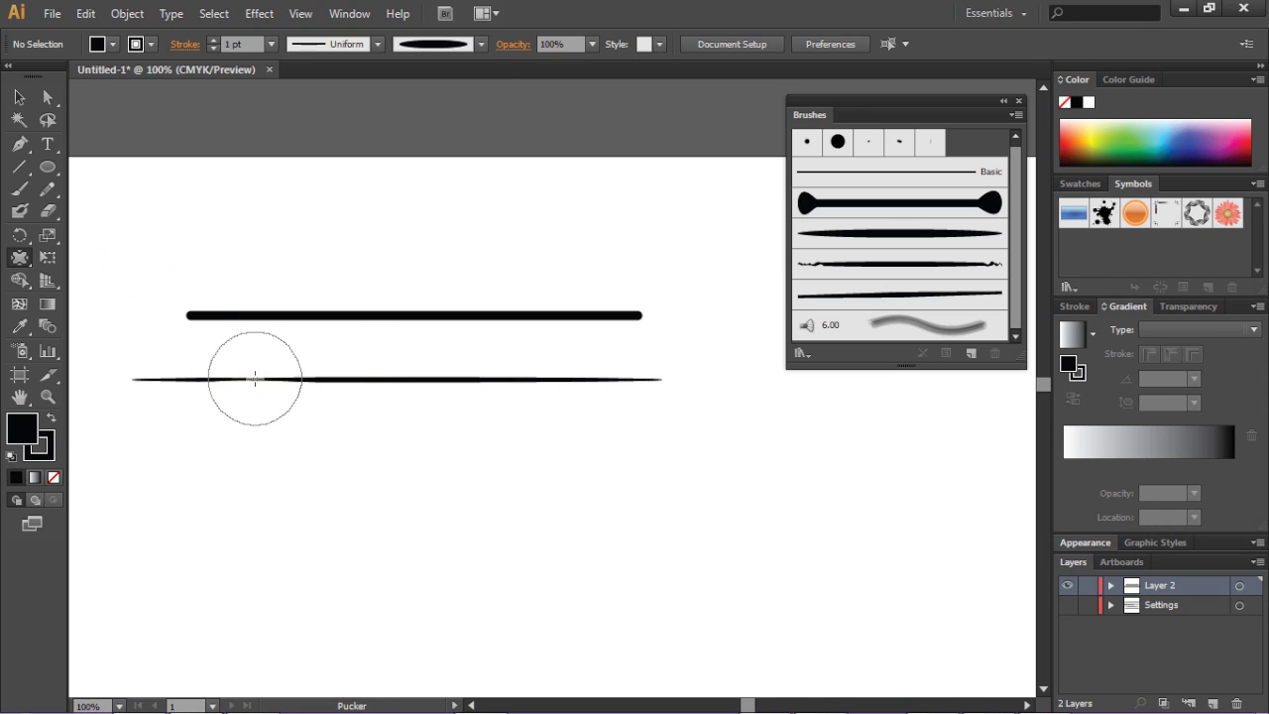
{"action": "left_click_drag", "start_coordinate": [373, 380], "coordinate": [373, 382]}
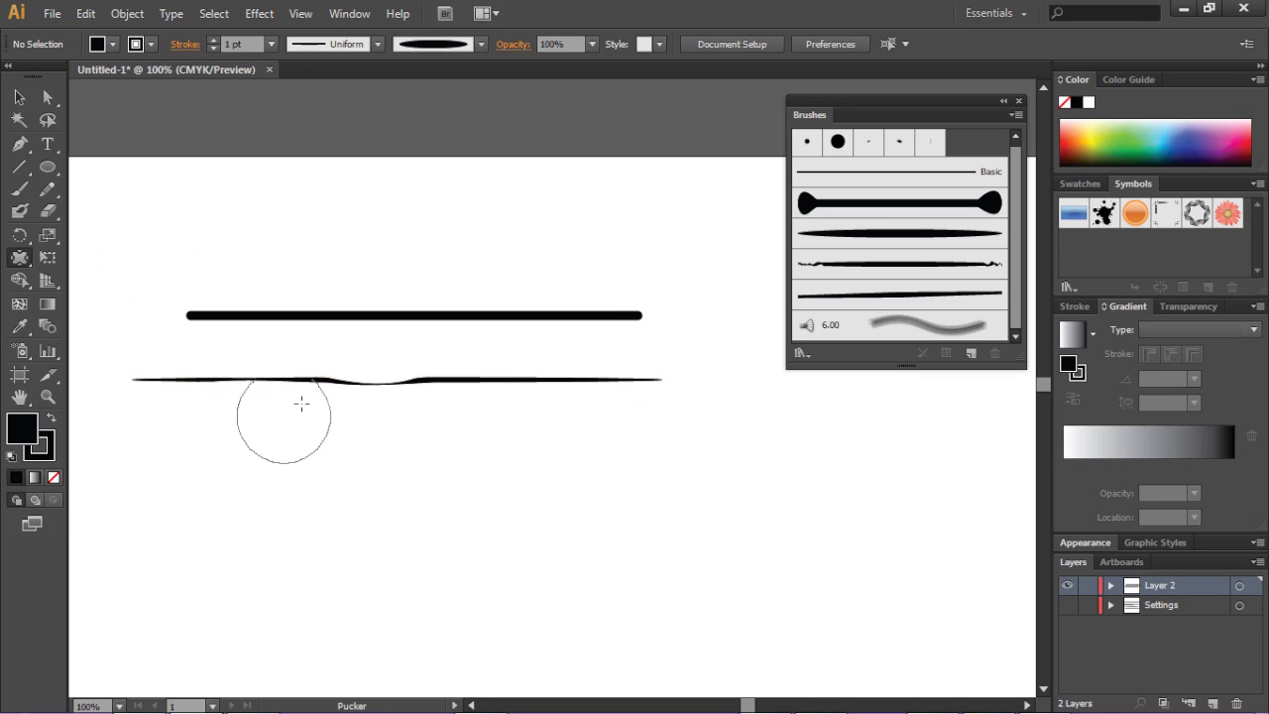
{"action": "key", "text": "ctrl+z"}
{"action": "key", "text": "ctrl+z"}
Step: Roughen the thin ellipse along its whole length with the Wrinkle tool
{"action": "mouse_move", "coordinate": [28, 255]}
{"action": "left_mouse_down"}
{"action": "mouse_move", "coordinate": [123, 415]}
{"action": "mouse_move", "coordinate": [136, 383]}
{"action": "mouse_move", "coordinate": [595, 391]}
{"action": "left_mouse_up"}
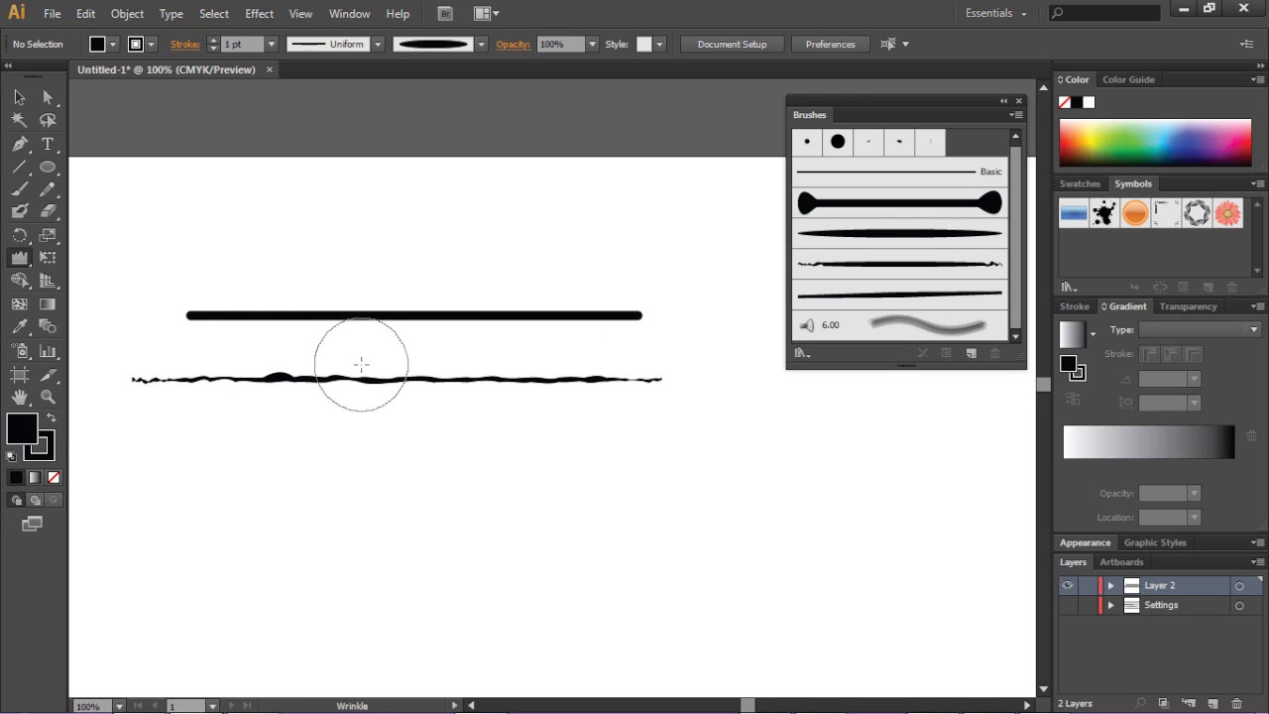
{"action": "left_click", "coordinate": [19, 96]}
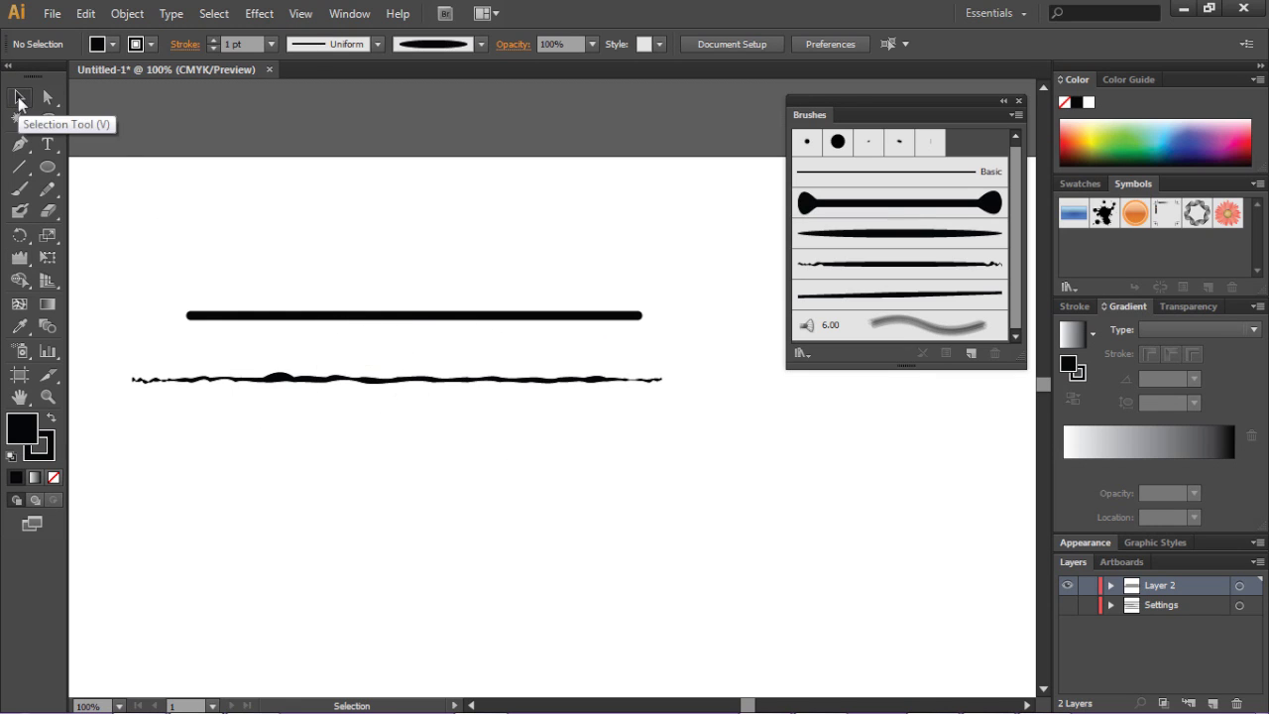
Step: Select the wrinkled ellipse and move the floating Brushes panel slightly down beside the artwork
{"action": "left_click", "coordinate": [337, 383]}
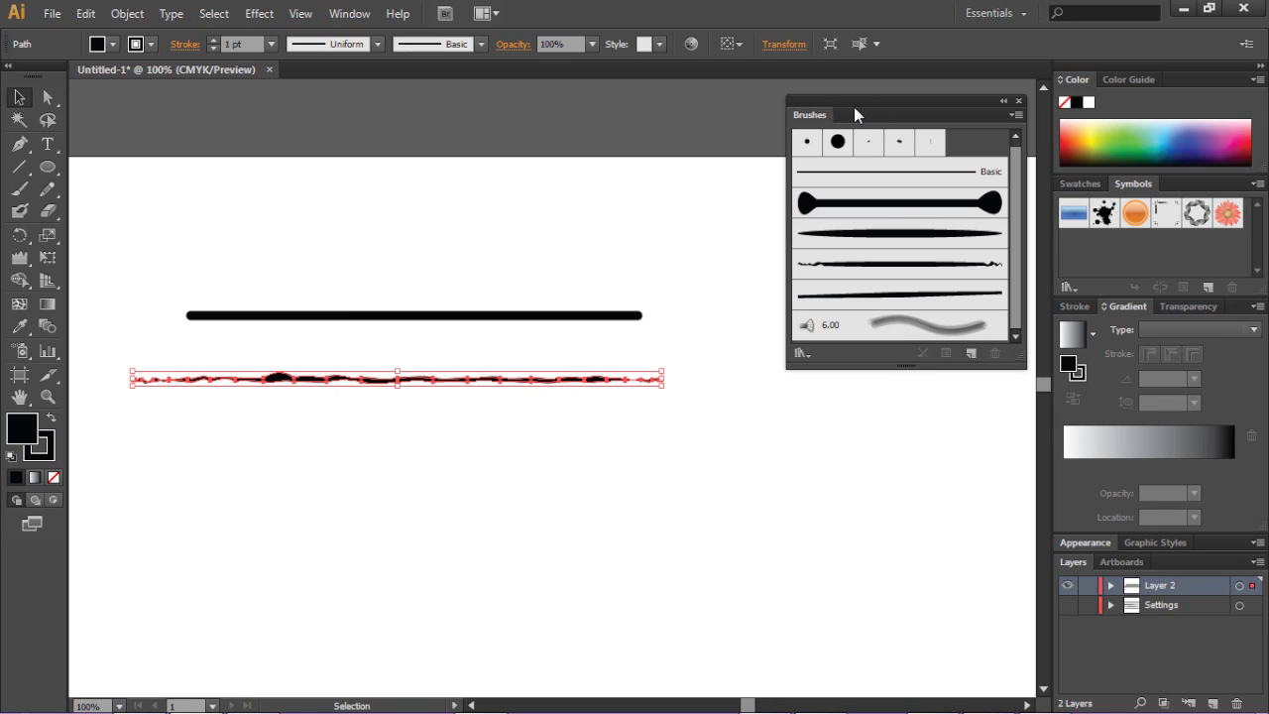
{"action": "left_click", "coordinate": [346, 14]}
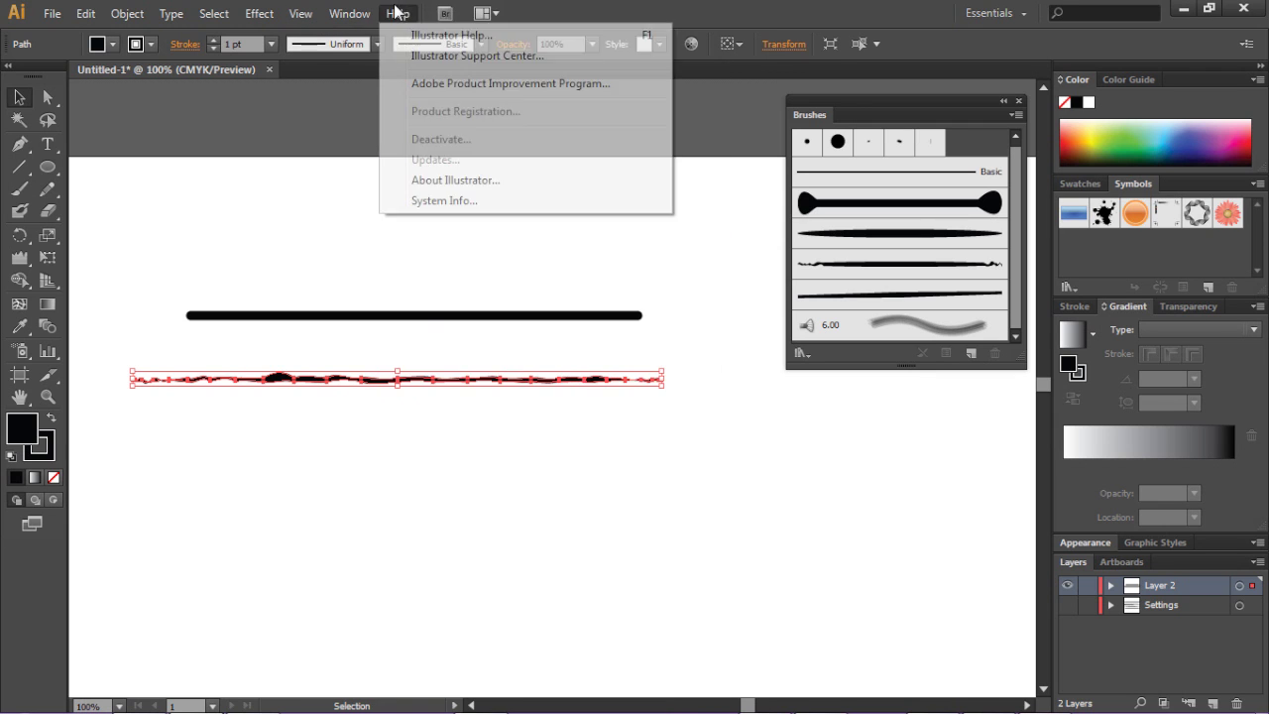
{"action": "left_click", "coordinate": [779, 24]}
{"action": "mouse_move", "coordinate": [842, 95]}
{"action": "left_mouse_down"}
{"action": "mouse_move", "coordinate": [1138, 85]}
{"action": "mouse_move", "coordinate": [832, 134]}
{"action": "left_mouse_up"}
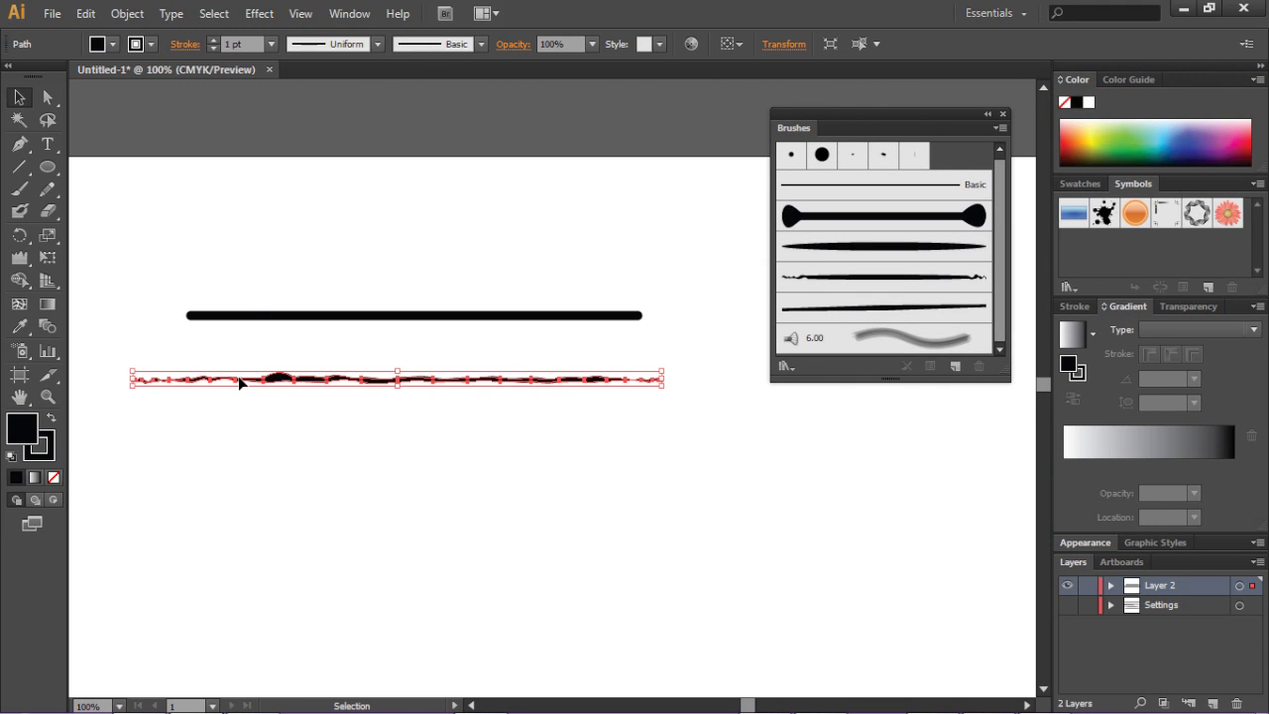
Step: Create an art brush from the wrinkled ellipse, naming it tutorials and keeping the other default options
{"action": "mouse_move", "coordinate": [495, 377]}
{"action": "left_mouse_down"}
{"action": "mouse_move", "coordinate": [861, 198]}
{"action": "mouse_move", "coordinate": [929, 266]}
{"action": "left_mouse_up"}
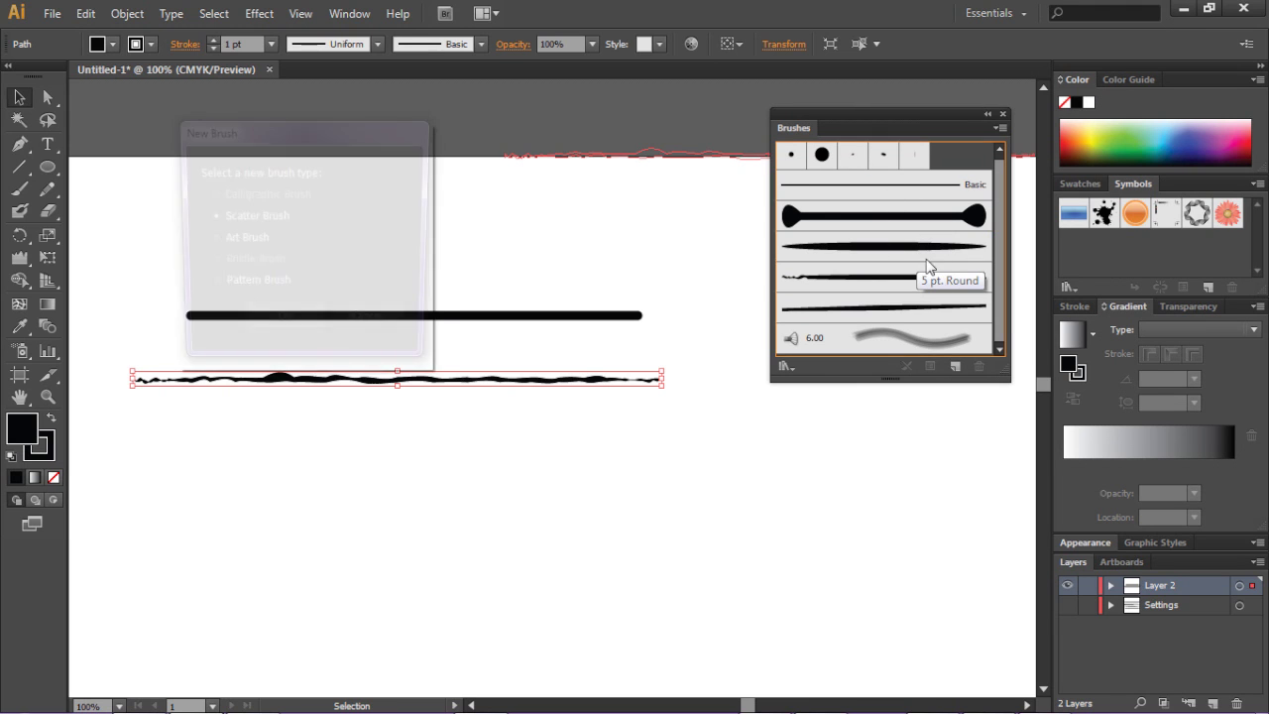
{"action": "left_click_drag", "start_coordinate": [259, 134], "coordinate": [256, 203]}
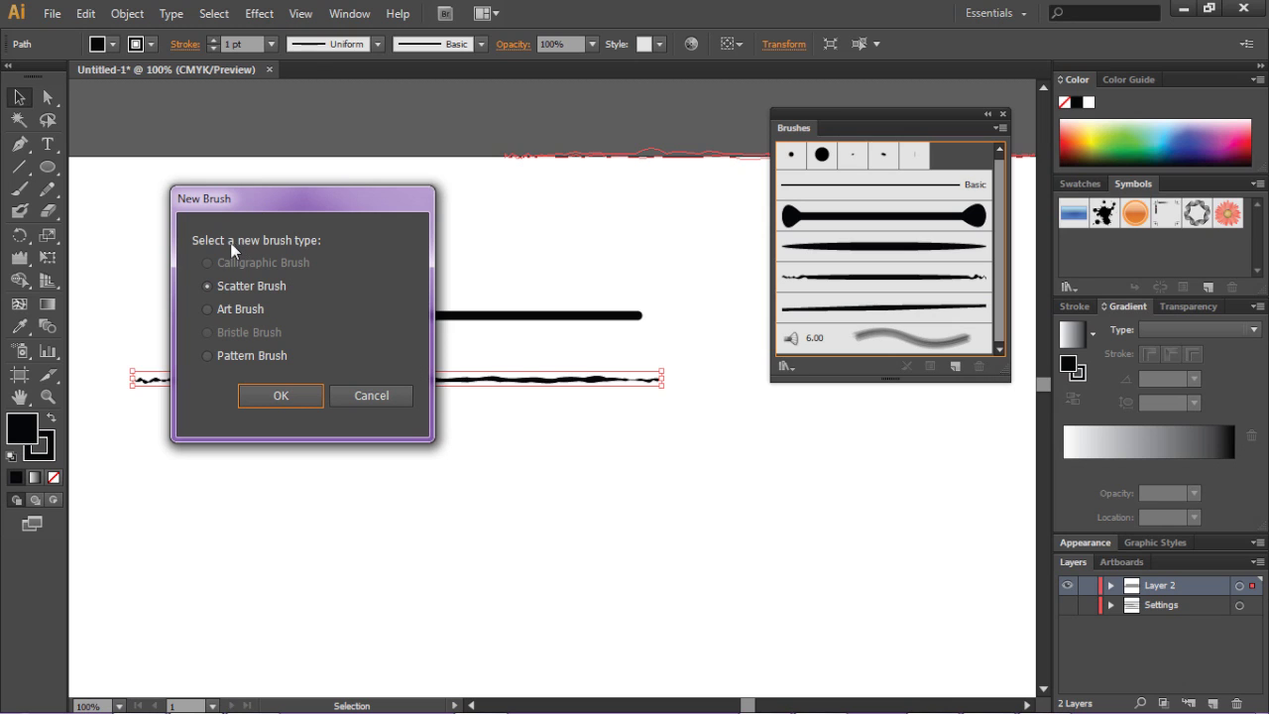
{"action": "left_click", "coordinate": [226, 286]}
{"action": "left_click", "coordinate": [223, 352]}
{"action": "left_click", "coordinate": [245, 310]}
{"action": "mouse_move", "coordinate": [219, 210]}
{"action": "left_mouse_down"}
{"action": "mouse_move", "coordinate": [254, 238]}
{"action": "mouse_move", "coordinate": [302, 111]}
{"action": "left_mouse_up"}
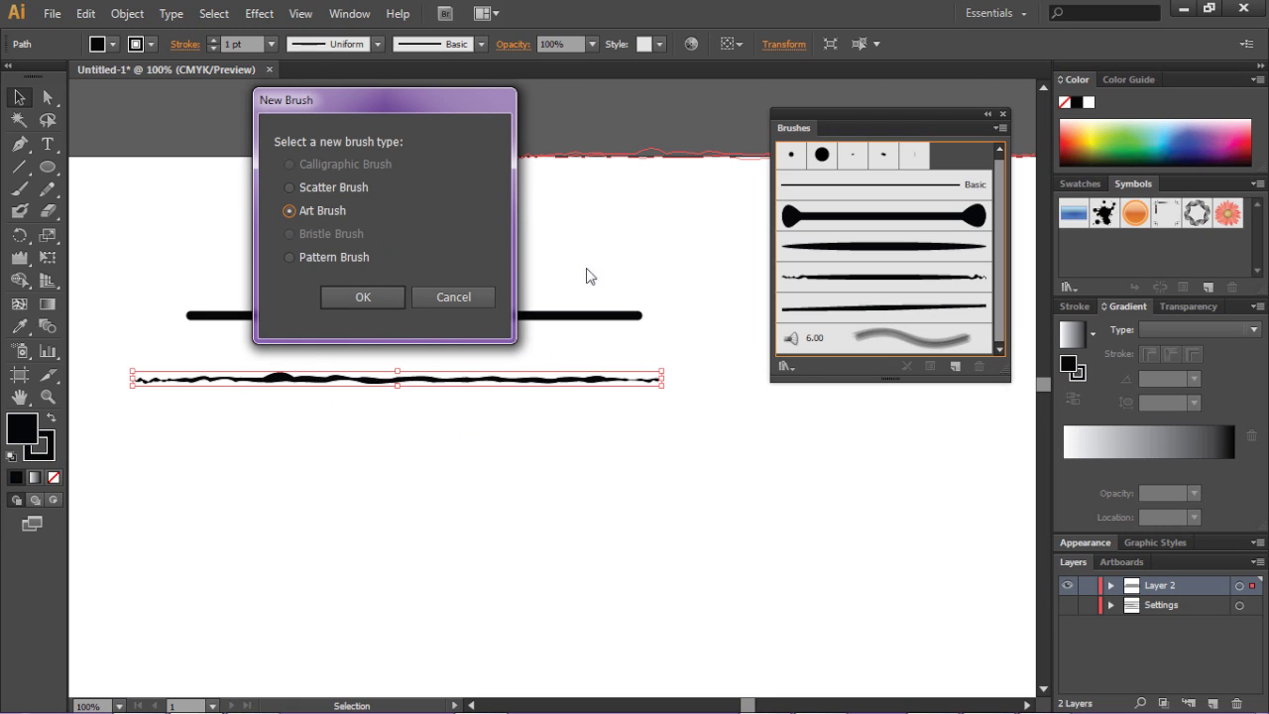
{"action": "left_click", "coordinate": [365, 297]}
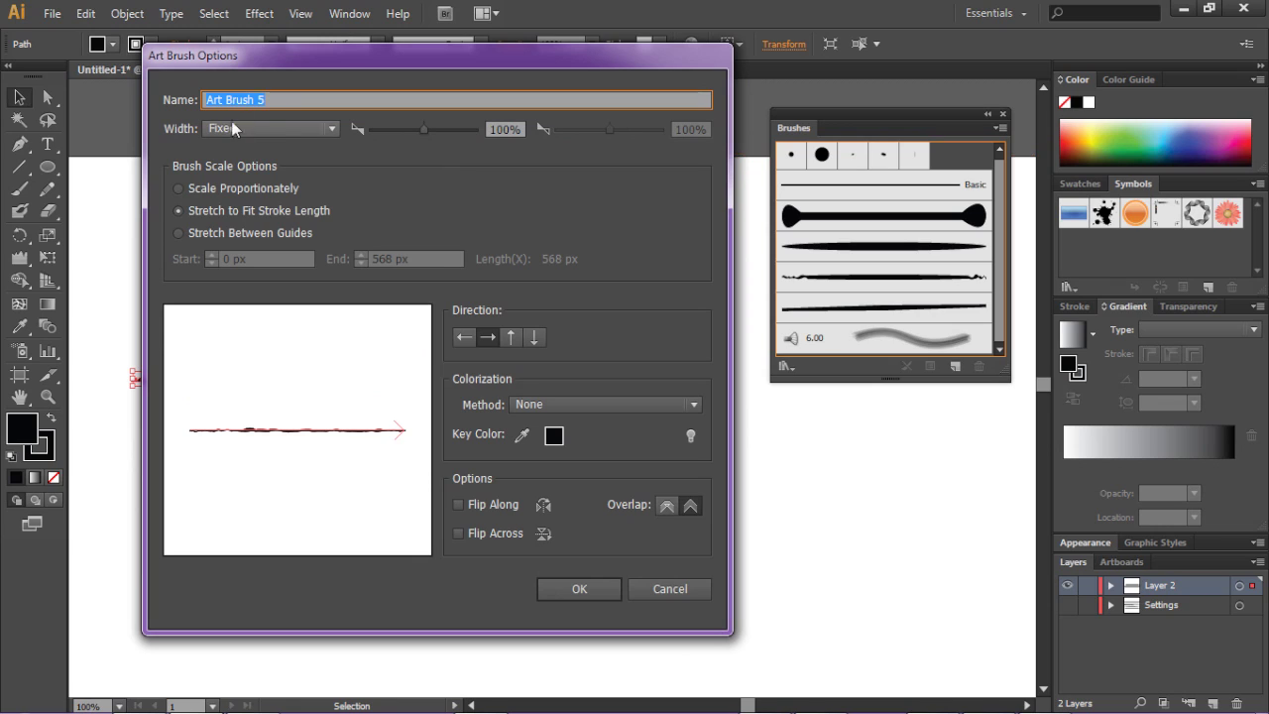
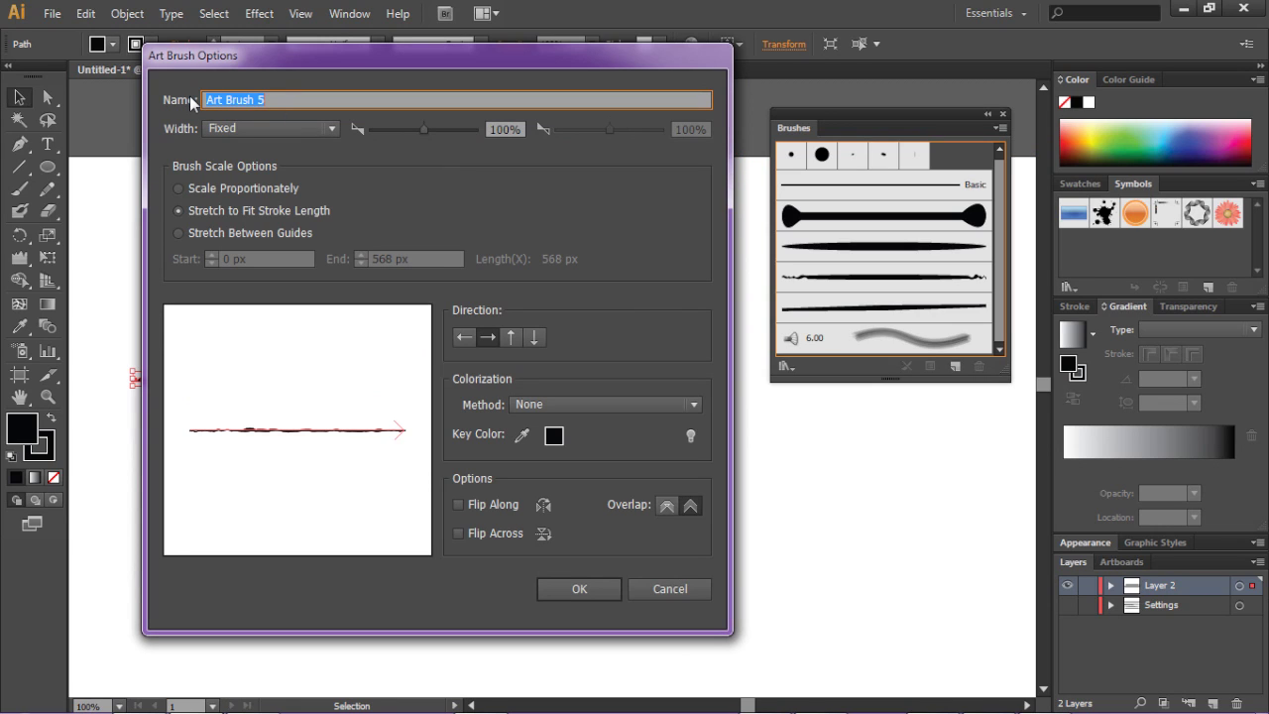
{"action": "type", "text": "tutorials"}
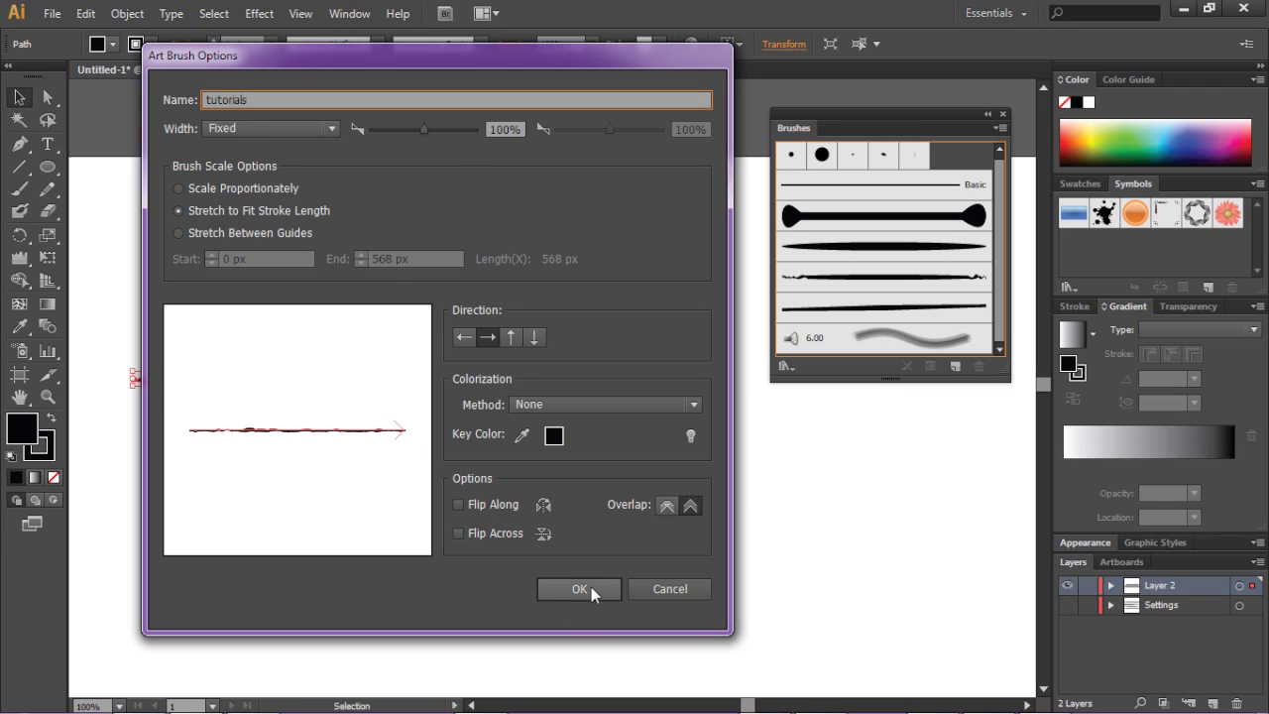
{"action": "left_click", "coordinate": [580, 589]}
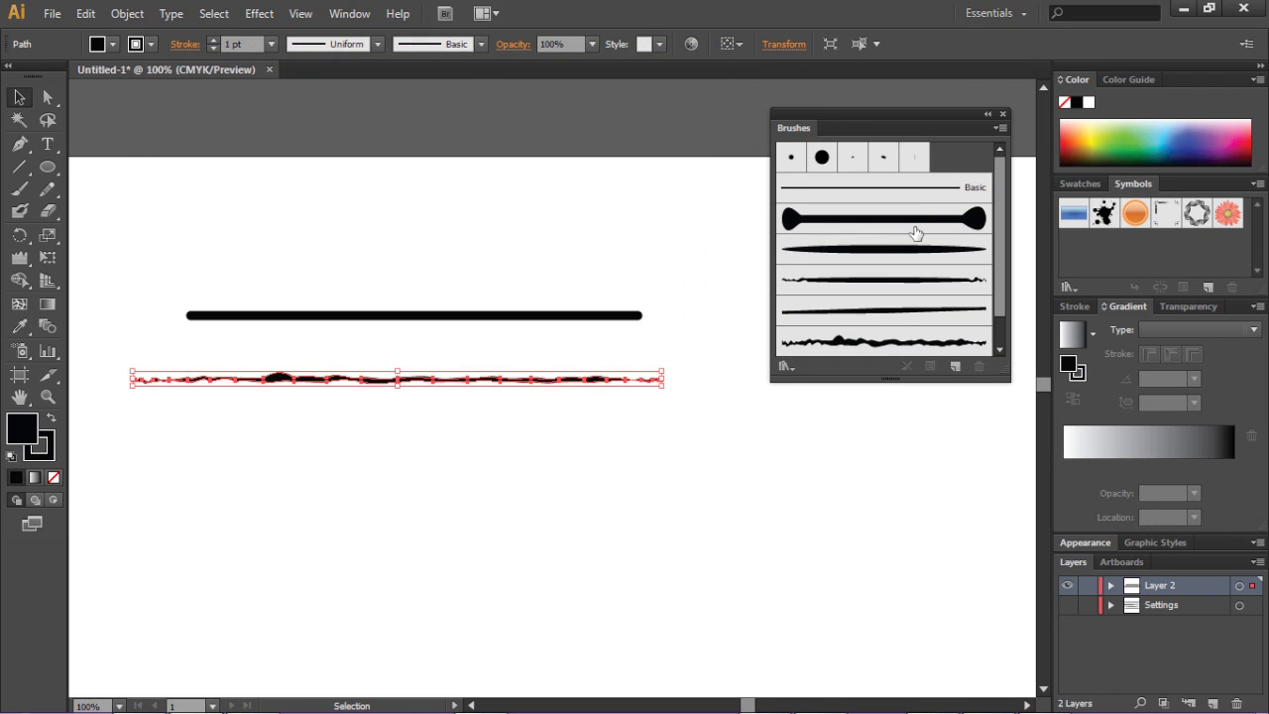
Step: Choose the tutorials brush as the active brush and delete the wrinkled ellipse
{"action": "left_click", "coordinate": [831, 313]}
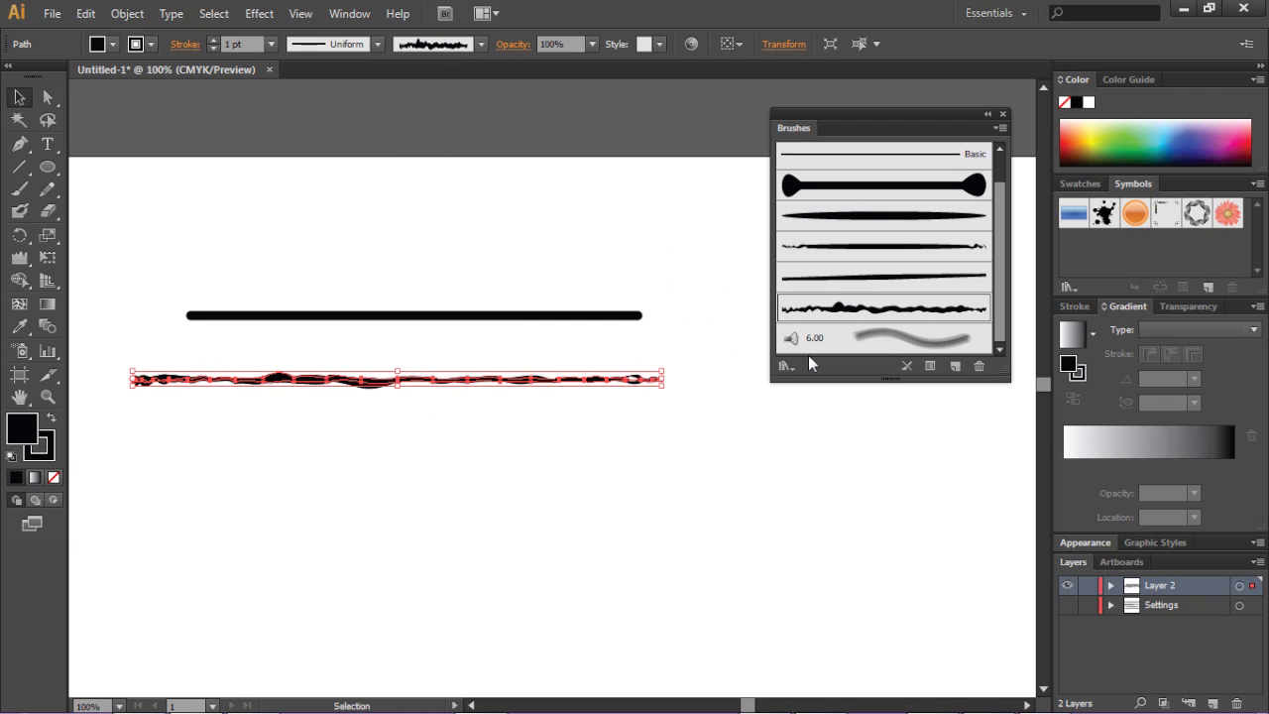
{"action": "key", "text": "Delete"}
Step: Paint an S-curve, two horizontal strokes and two wavy strokes with the tutorials brush as a test
{"action": "key", "text": "b"}
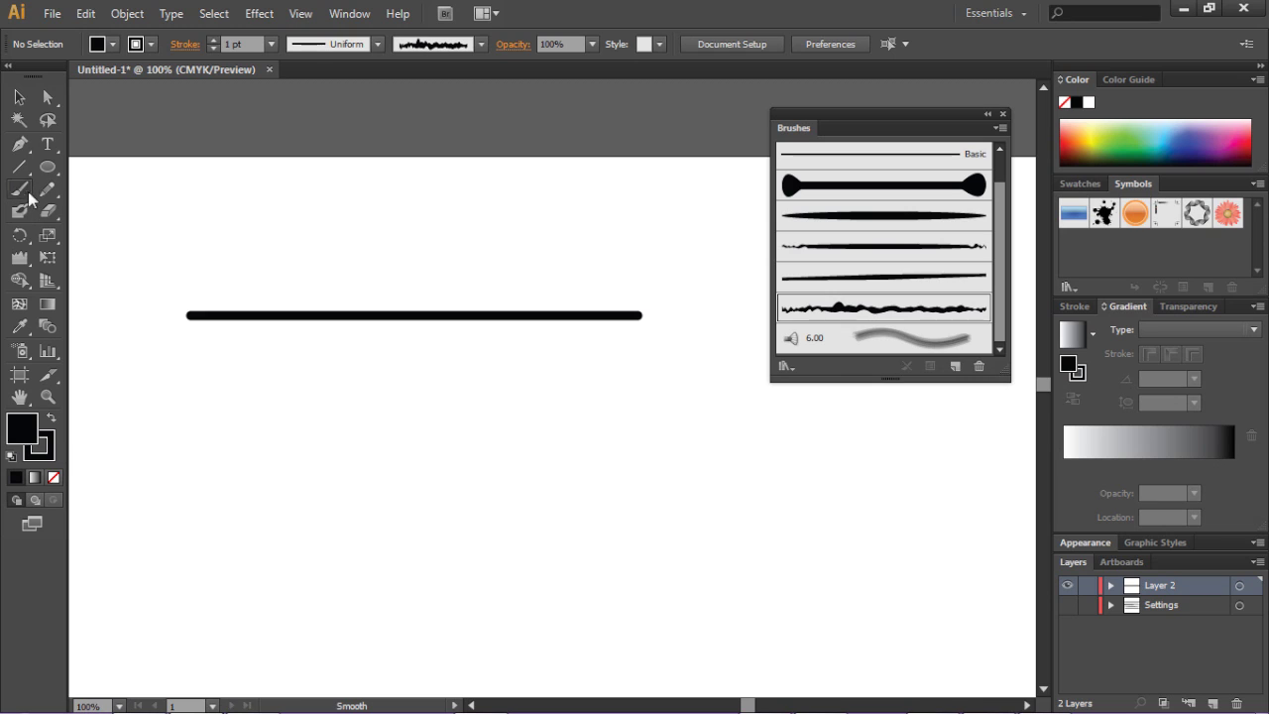
{"action": "left_click_drag", "start_coordinate": [427, 407], "coordinate": [389, 499]}
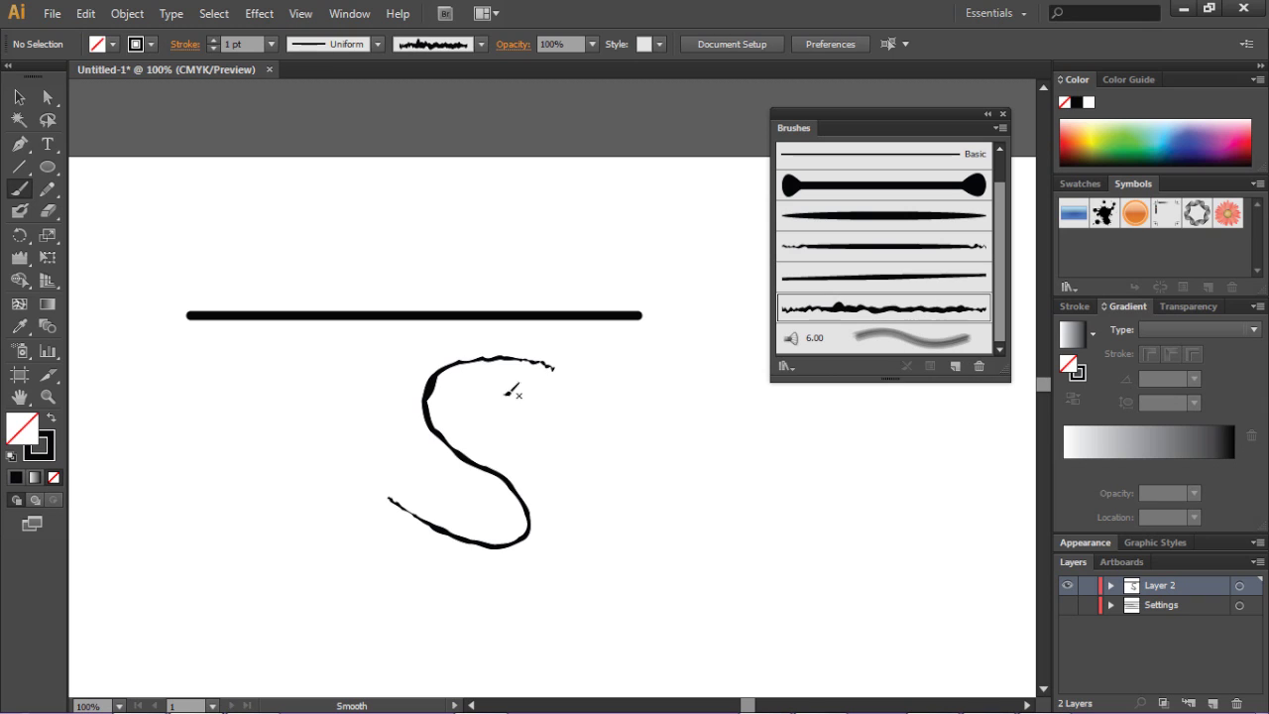
{"action": "left_click_drag", "start_coordinate": [503, 415], "coordinate": [850, 411]}
{"action": "left_click_drag", "start_coordinate": [607, 480], "coordinate": [910, 476]}
{"action": "mouse_move", "coordinate": [828, 504]}
{"action": "left_mouse_down"}
{"action": "mouse_move", "coordinate": [743, 563]}
{"action": "mouse_move", "coordinate": [542, 516]}
{"action": "left_mouse_up"}
{"action": "mouse_move", "coordinate": [706, 618]}
{"action": "left_mouse_down"}
{"action": "mouse_move", "coordinate": [892, 512]}
{"action": "mouse_move", "coordinate": [1028, 560]}
{"action": "left_mouse_up"}
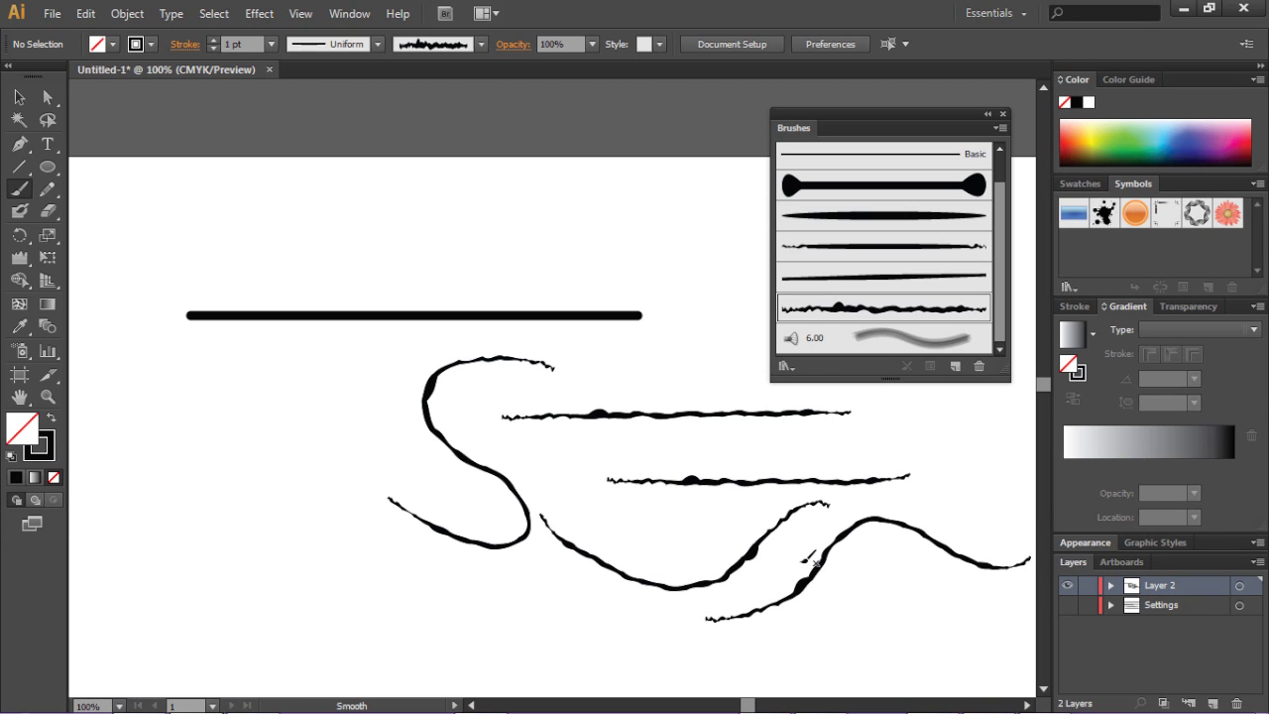
Step: Undo all the test strokes painted with the tutorials brush
{"action": "key", "text": "ctrl+z"}
{"action": "key", "text": "ctrl+z"}
{"action": "key", "text": "ctrl+z"}
{"action": "key", "text": "ctrl+z"}
{"action": "key", "text": "ctrl+z"}
{"action": "key", "text": "ctrl+z"}
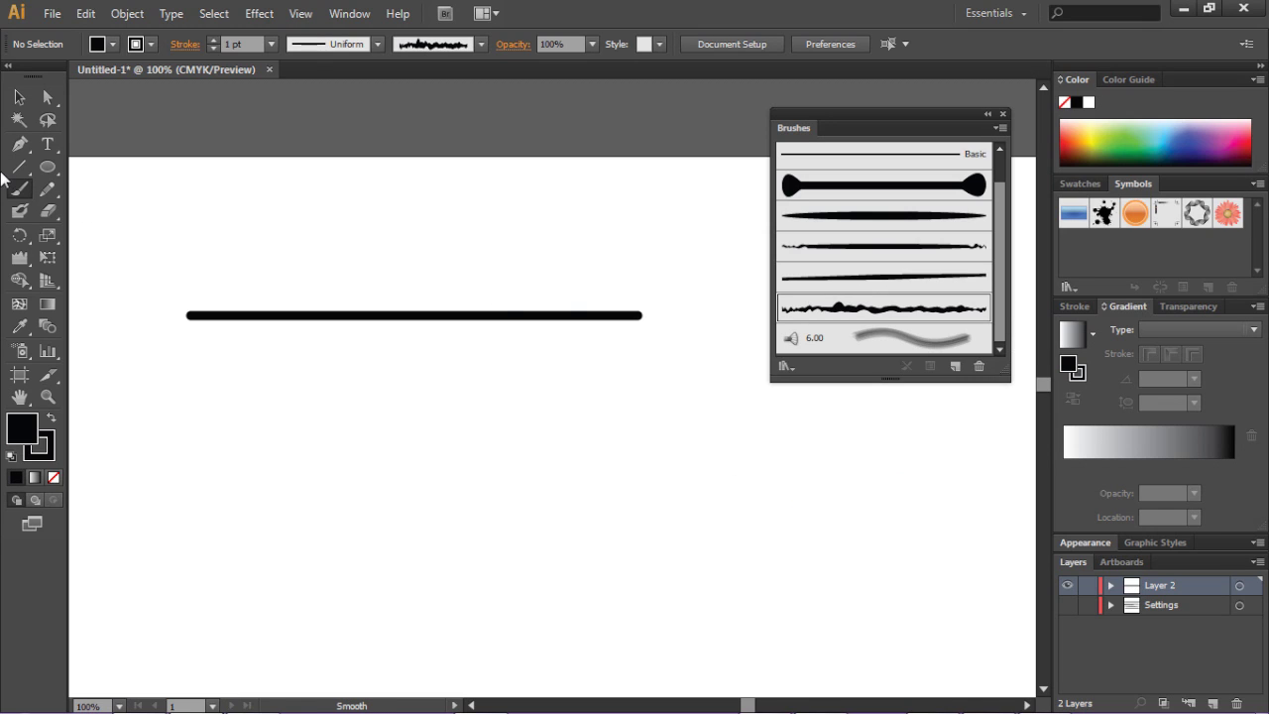
Step: Draw a black wedge about 206 px long, tapering to the right below the bar, with the Pen tool and flatten it to about half its height
{"action": "left_click", "coordinate": [18, 143]}
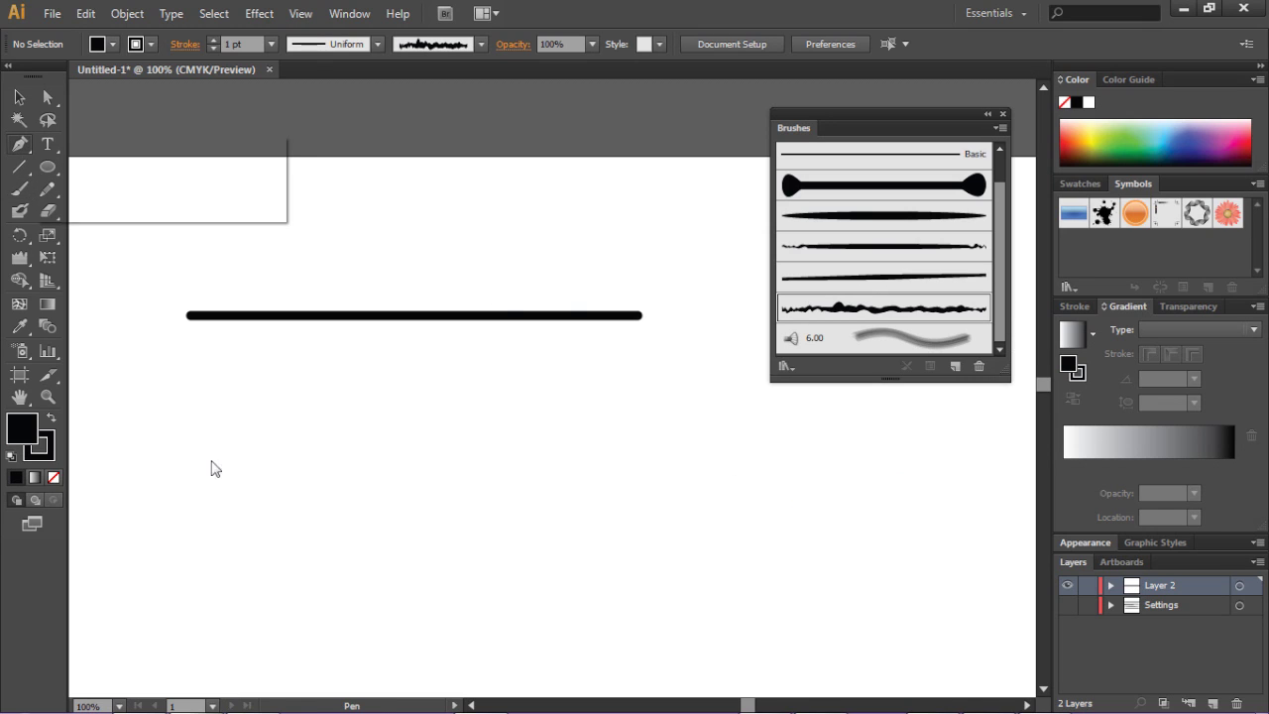
{"action": "left_click", "coordinate": [287, 438]}
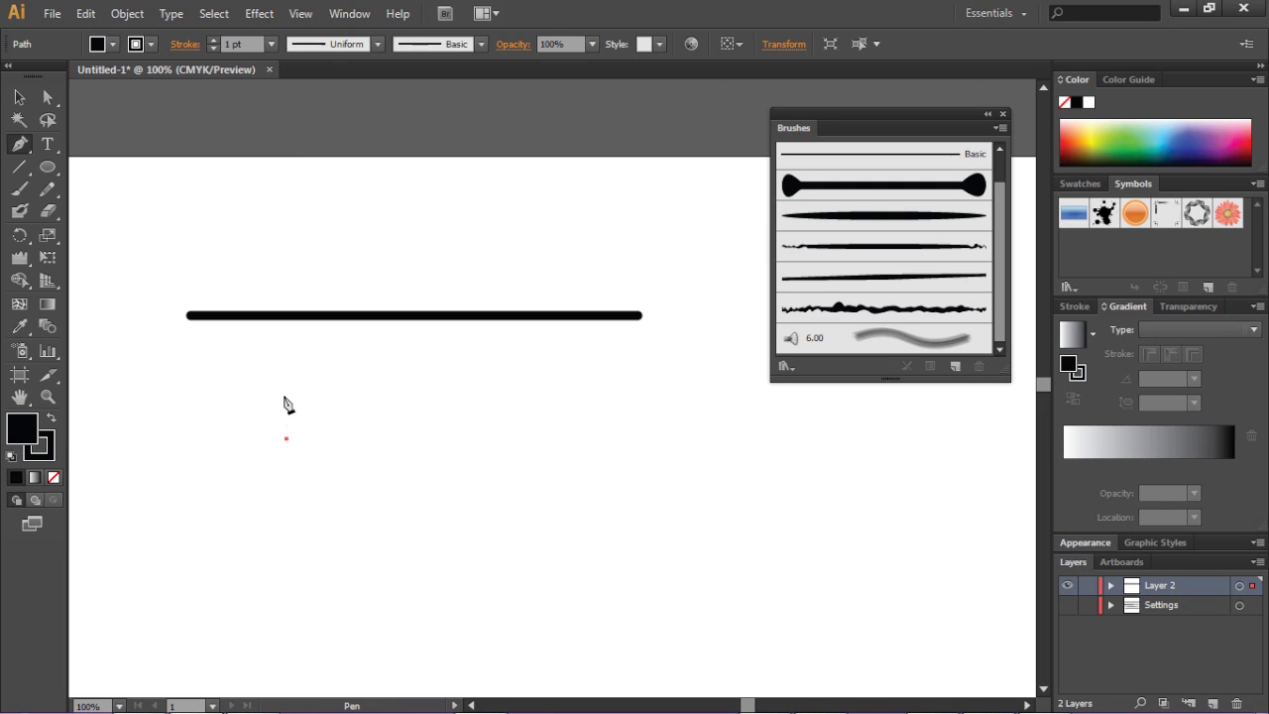
{"action": "left_click", "coordinate": [285, 398]}
{"action": "left_click", "coordinate": [475, 415]}
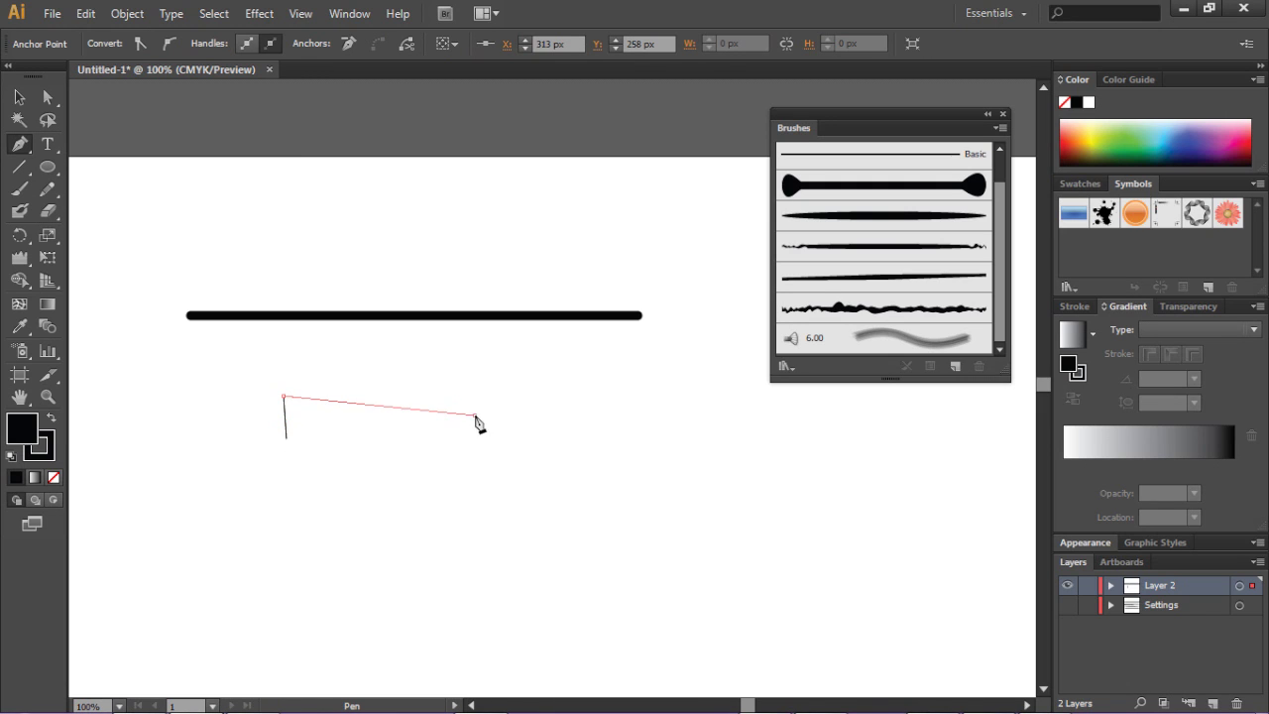
{"action": "left_click", "coordinate": [287, 437]}
{"action": "key", "text": "ctrl"}
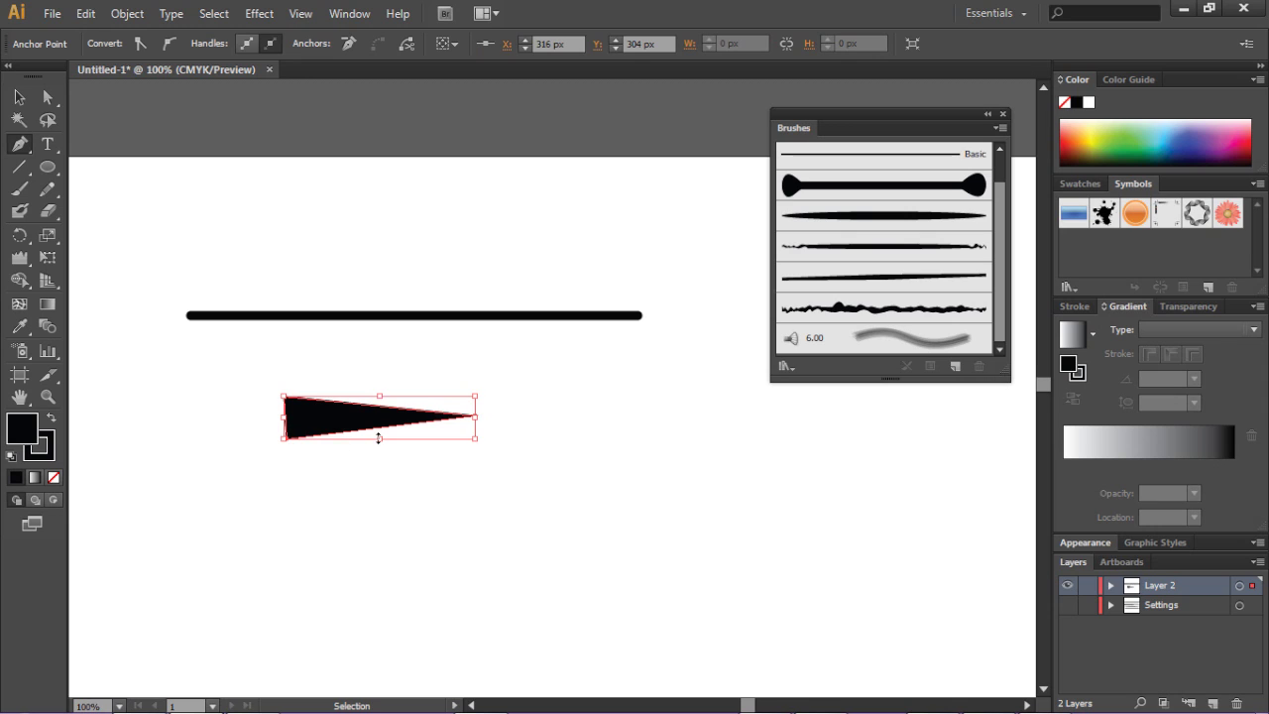
{"action": "left_click_drag", "start_coordinate": [378, 438], "coordinate": [379, 414]}
{"action": "left_click", "coordinate": [377, 468], "text": "ctrl"}
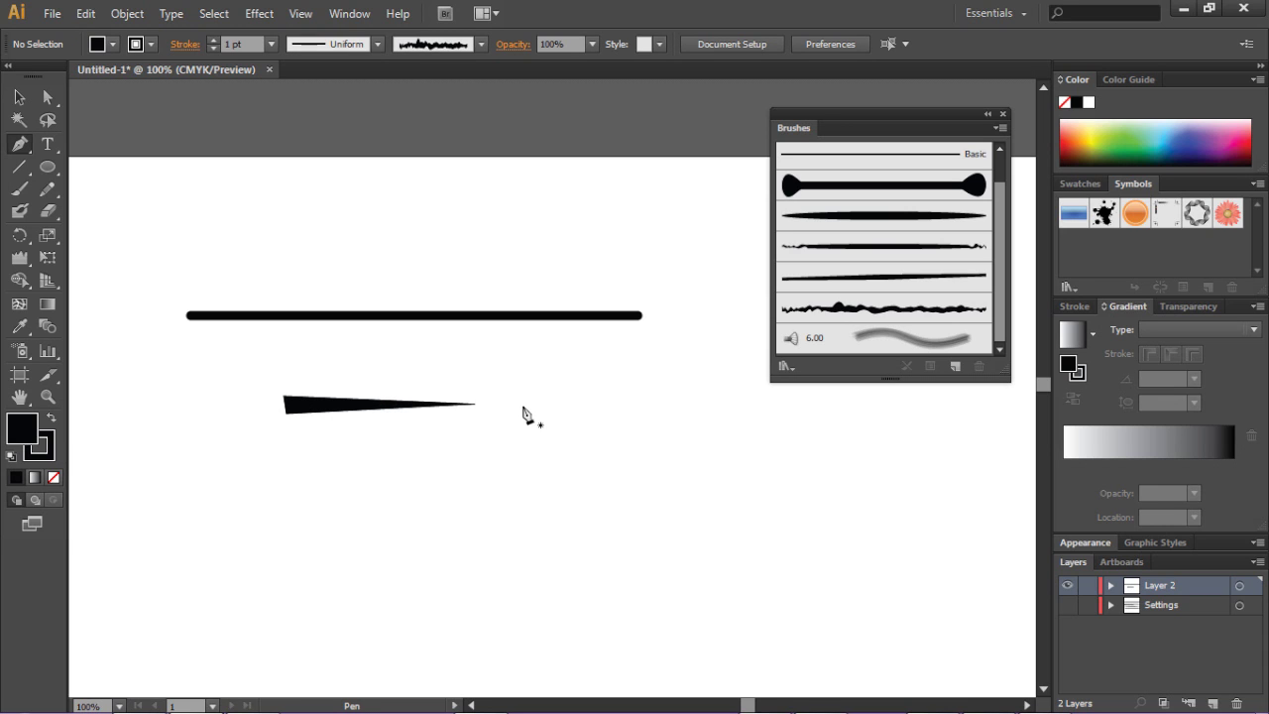
Step: Create an art brush from the flattened wedge with the default options, and delete the wedge from the artboard
{"action": "left_click", "coordinate": [20, 98]}
{"action": "left_click_drag", "start_coordinate": [340, 410], "coordinate": [882, 248]}
{"action": "left_click", "coordinate": [321, 206]}
{"action": "left_click", "coordinate": [354, 291]}
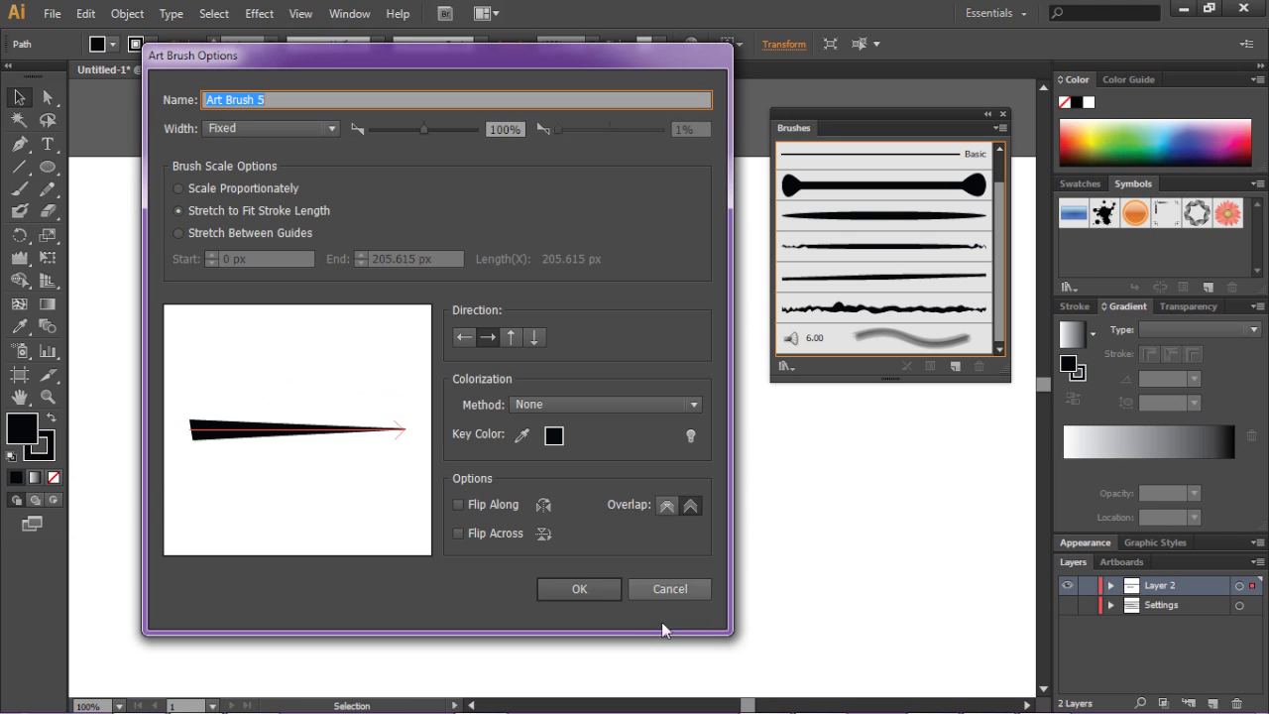
{"action": "left_click", "coordinate": [580, 588]}
{"action": "key", "text": "Delete"}
Step: Paint one straight stroke and one wavy stroke below the bar with the wedge-shaped art brush
{"action": "key", "text": "b"}
{"action": "left_click_drag", "start_coordinate": [601, 436], "coordinate": [604, 435]}
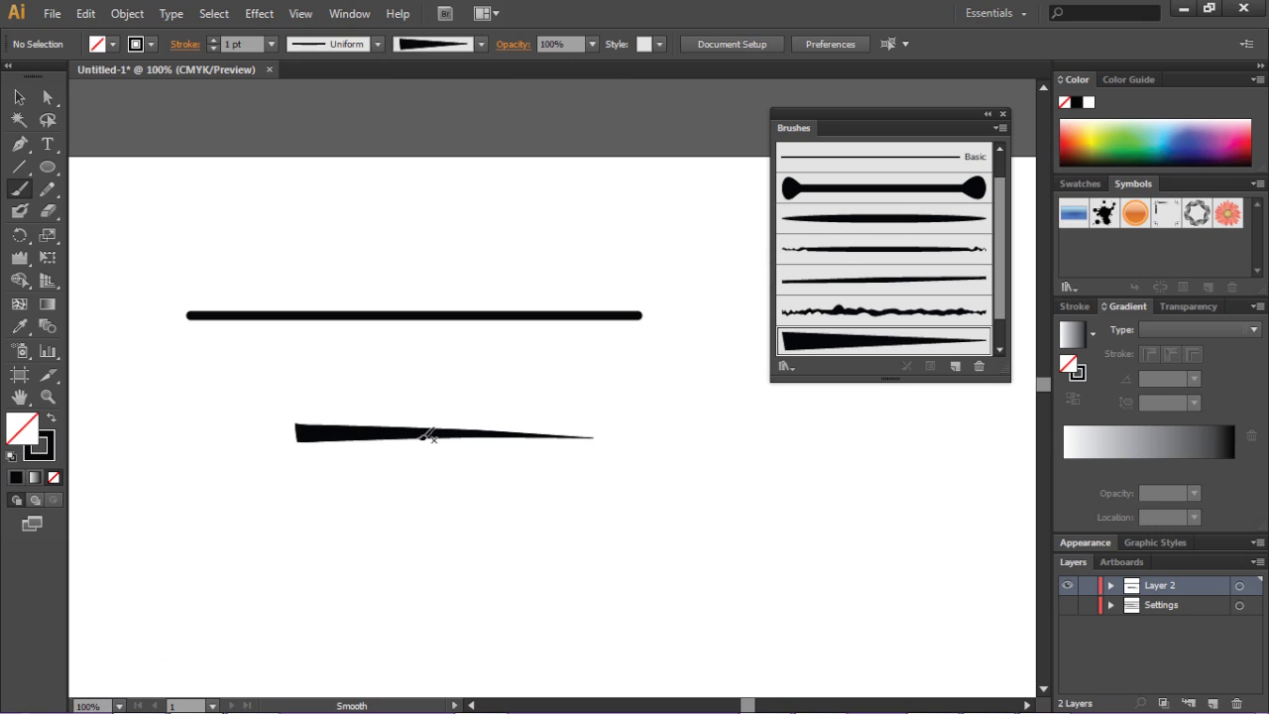
{"action": "left_click_drag", "start_coordinate": [796, 529], "coordinate": [796, 529]}
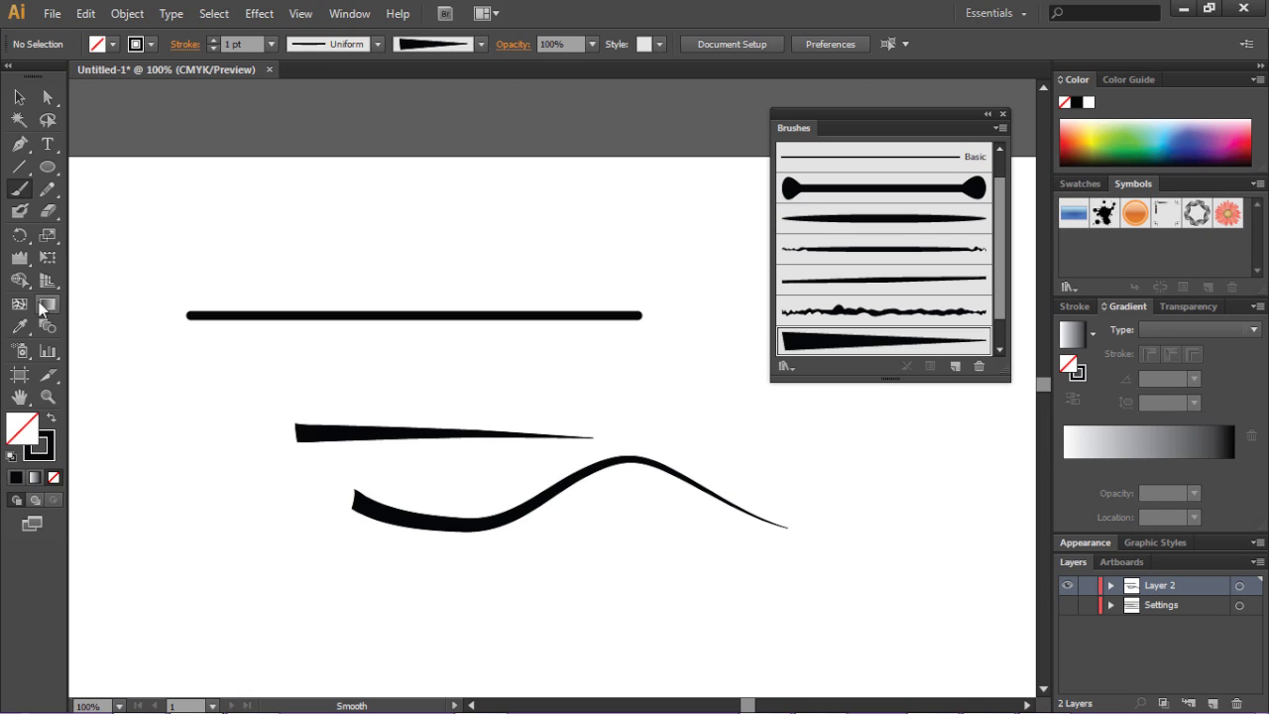
Step: Try the Crystallize tool on the straight tapered stroke and undo the distortion
{"action": "left_click", "coordinate": [18, 256]}
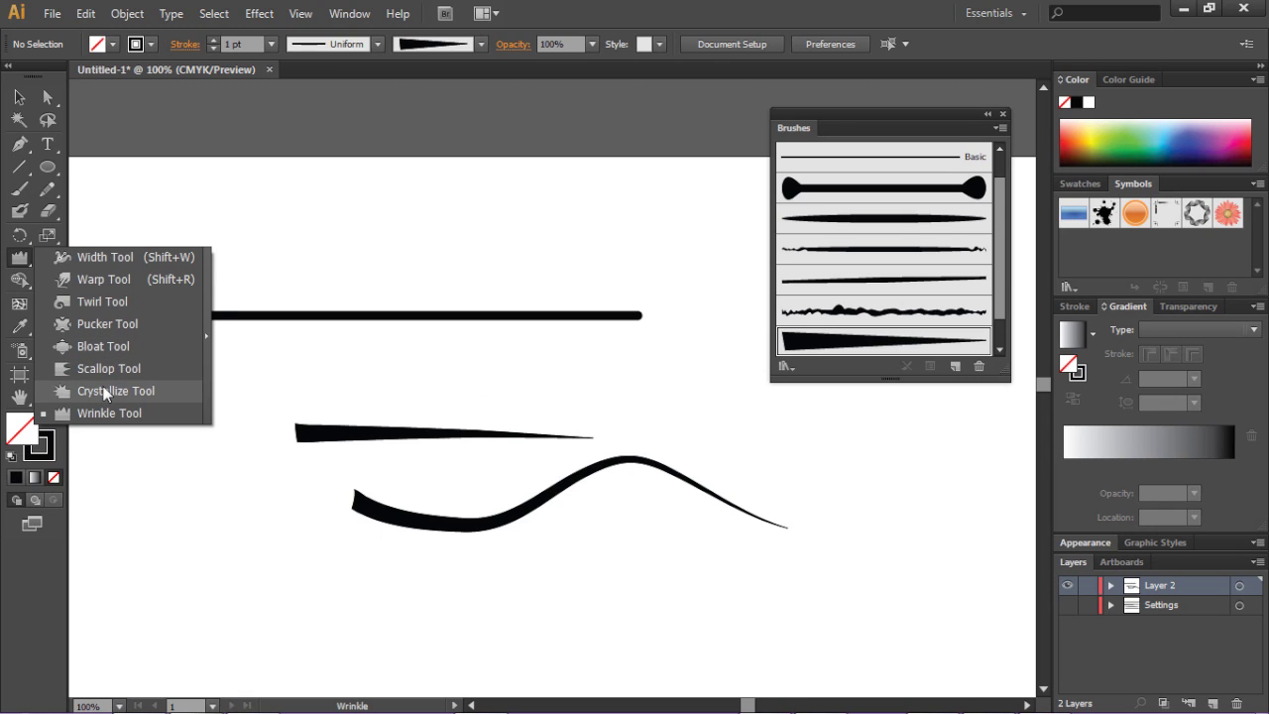
{"action": "left_click", "coordinate": [105, 390]}
{"action": "left_click", "coordinate": [410, 430]}
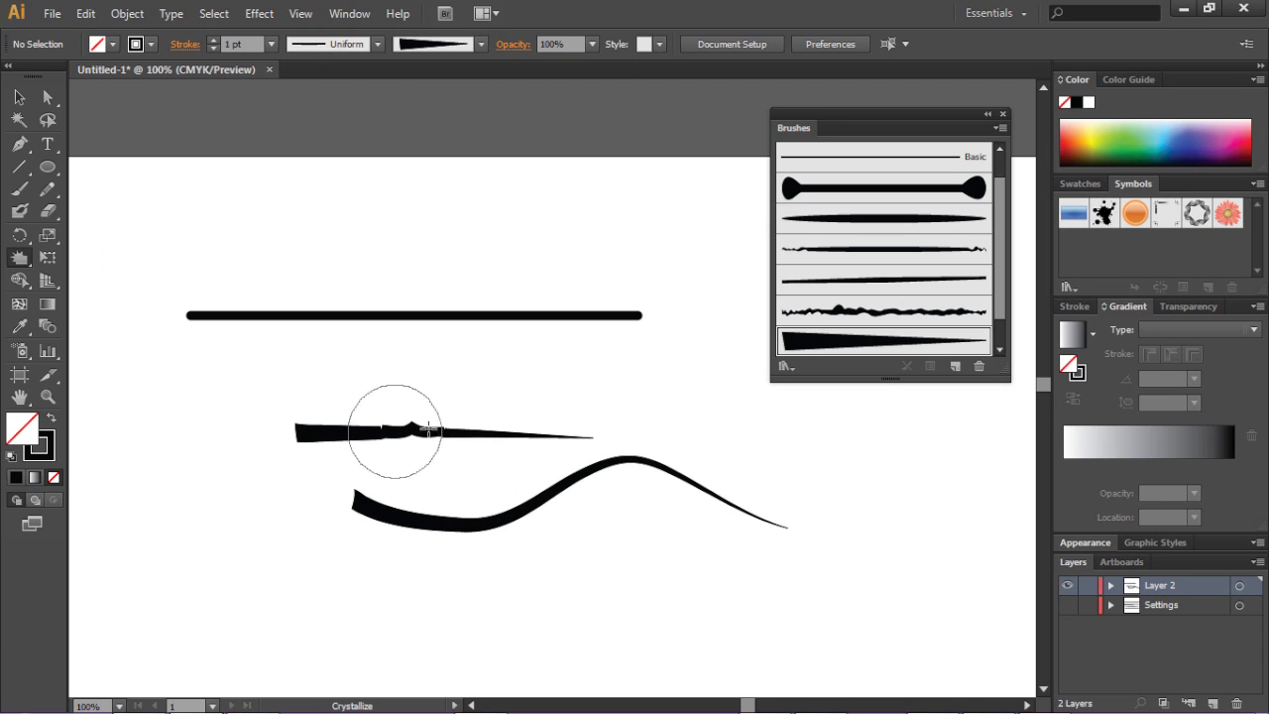
{"action": "key", "text": "ctrl+z"}
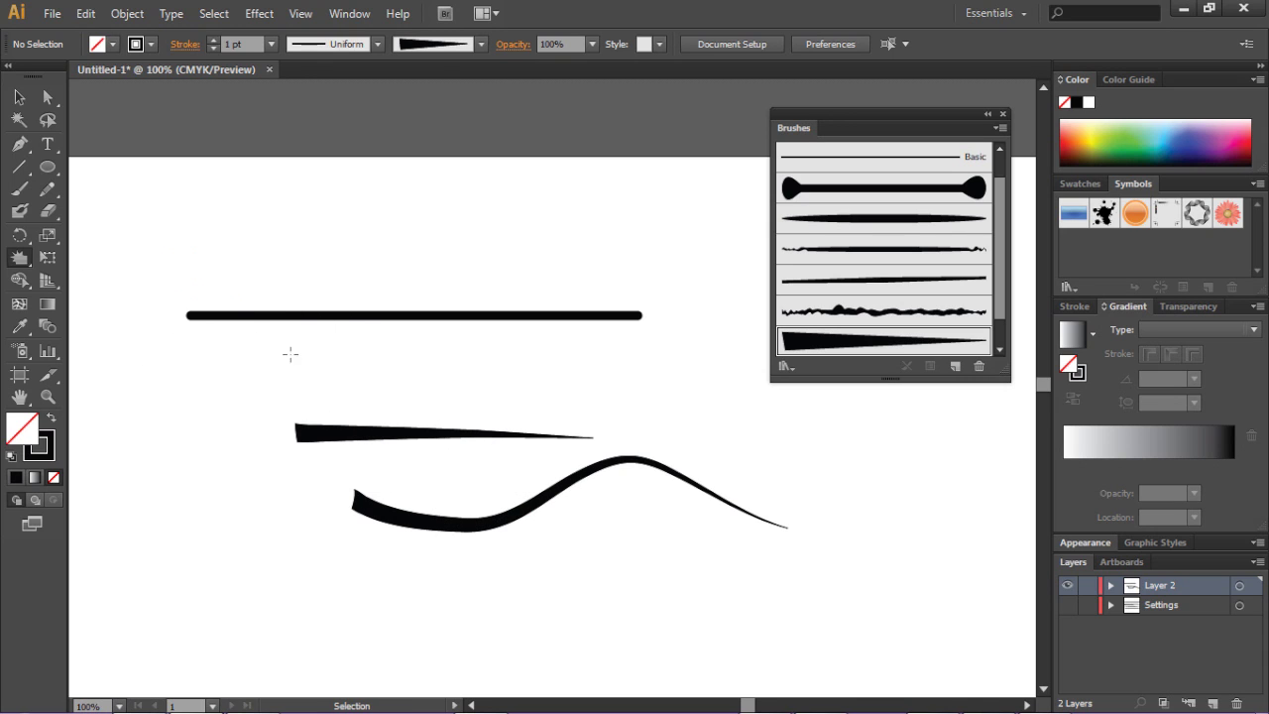
Step: Hide Layer 2, choose the Rounded Rectangle tool and add a new empty layer on top
{"action": "left_click", "coordinate": [1071, 587]}
{"action": "key", "text": "ctrl+y"}
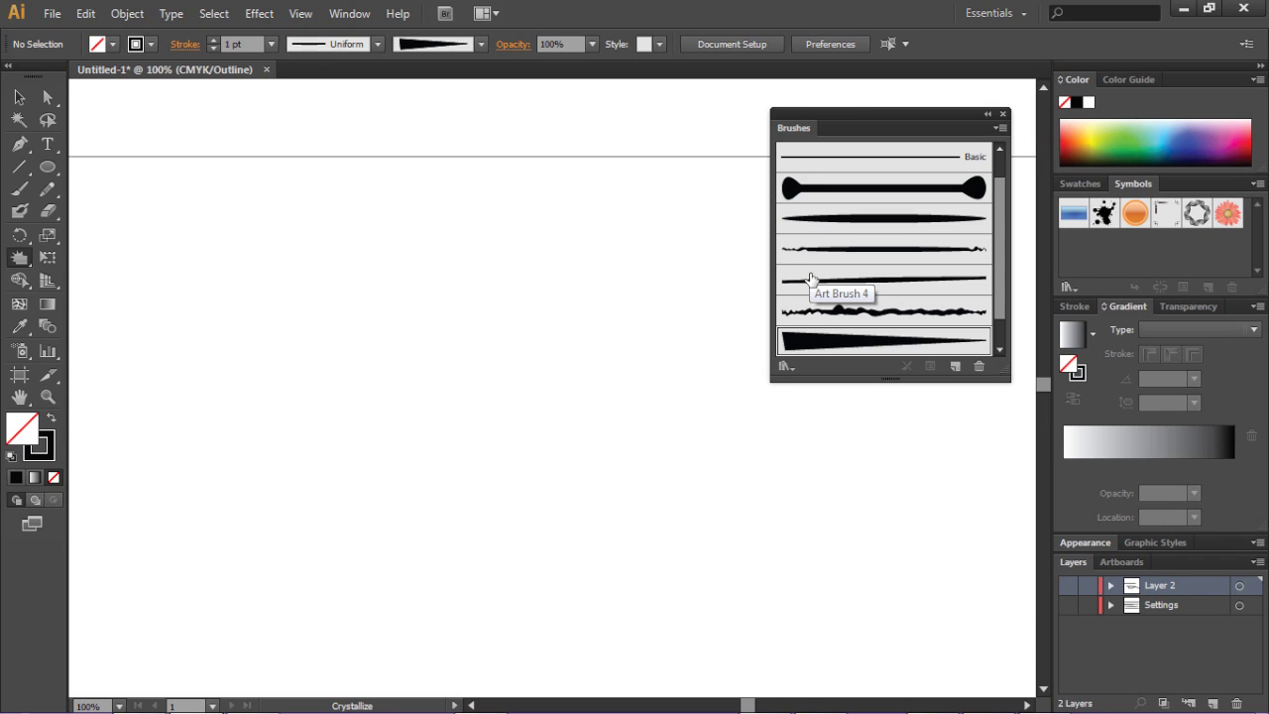
{"action": "key", "text": "b"}
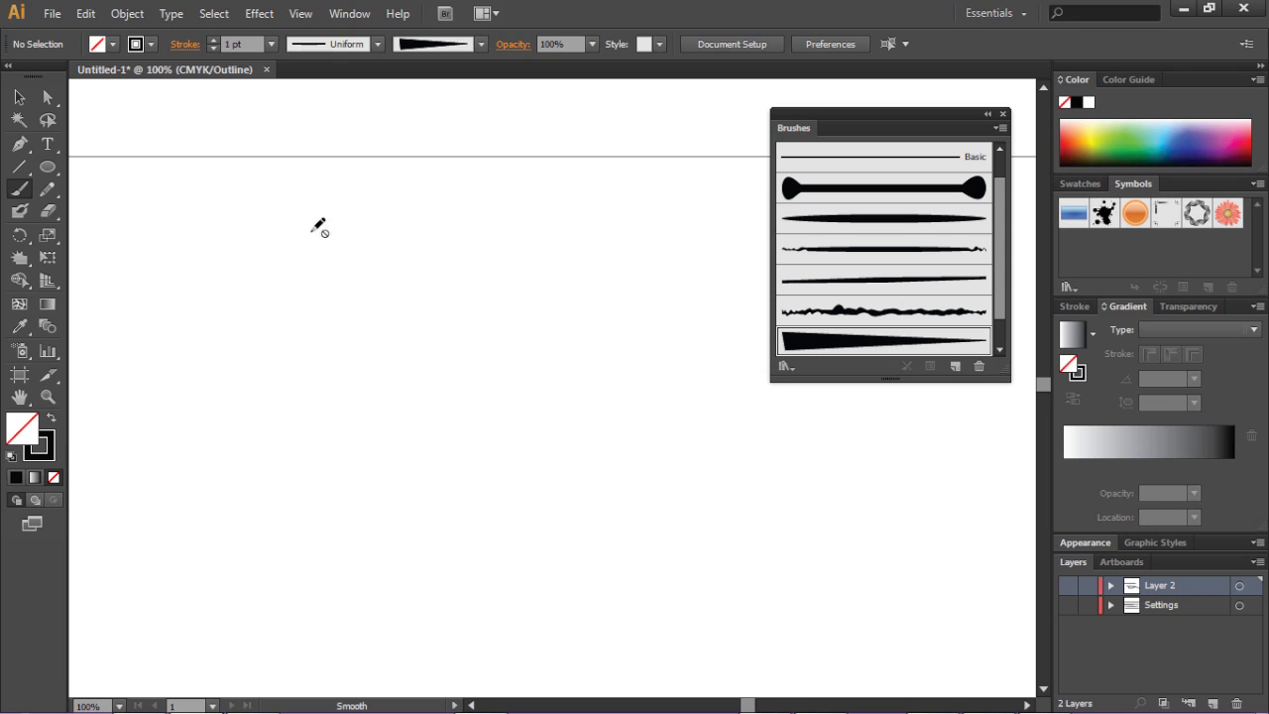
{"action": "left_click_drag", "start_coordinate": [48, 166], "coordinate": [123, 188]}
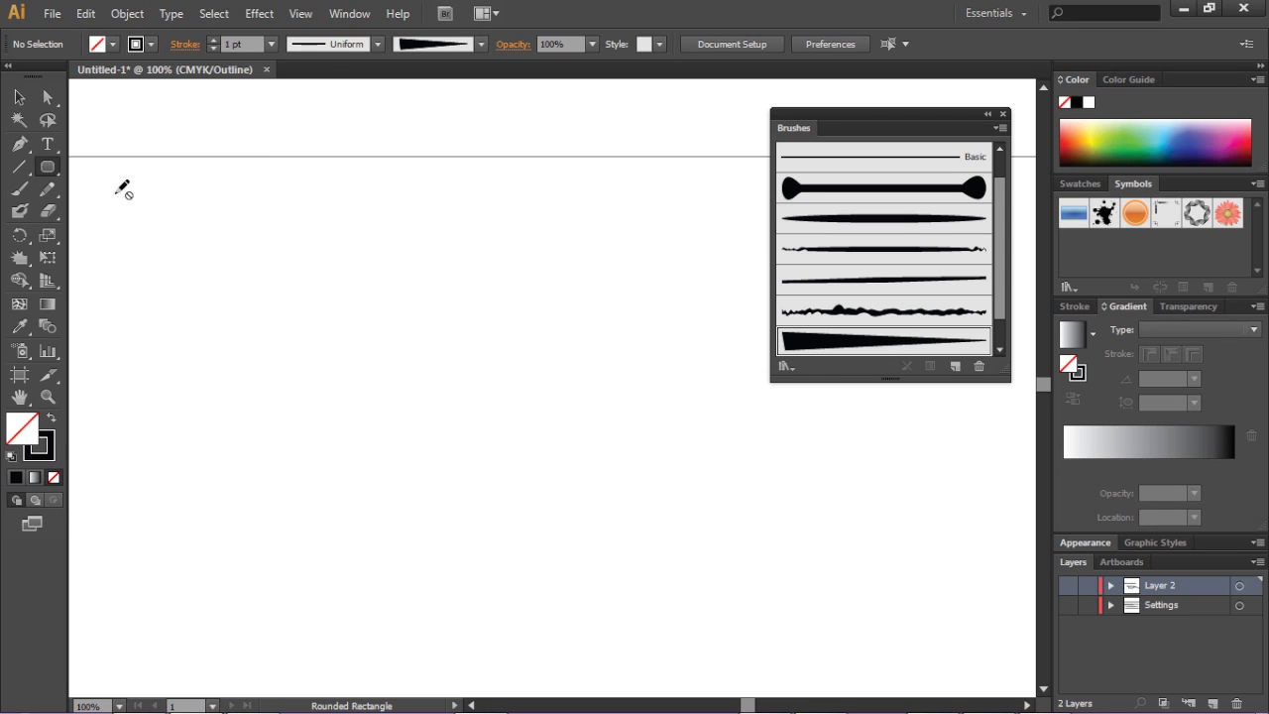
{"action": "left_click", "coordinate": [1211, 703]}
{"action": "key", "text": "ctrl+y"}
Step: Draw a long thin rounded bar near the artboard's top and a thin ellipse about 540 px long below it, with black fill and no stroke
{"action": "left_click_drag", "start_coordinate": [155, 212], "coordinate": [612, 220]}
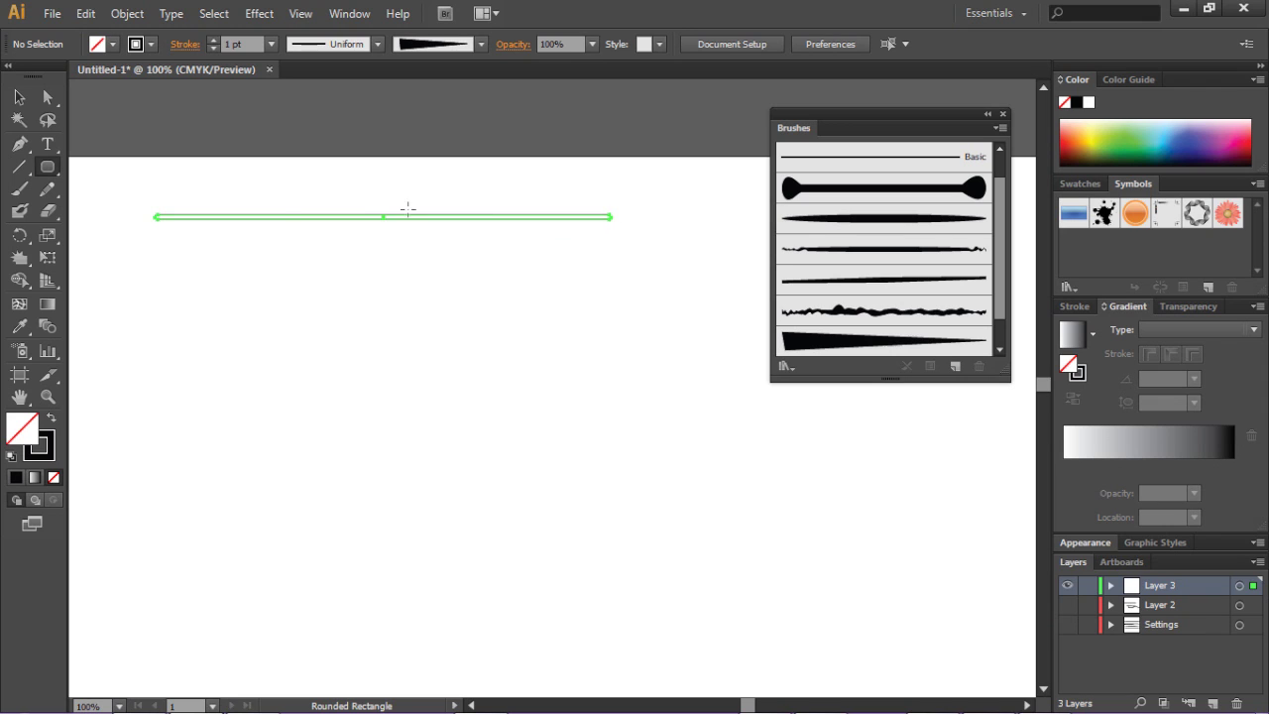
{"action": "left_click_drag", "start_coordinate": [47, 166], "coordinate": [149, 210]}
{"action": "left_click_drag", "start_coordinate": [175, 250], "coordinate": [671, 254]}
{"action": "left_click", "coordinate": [48, 397]}
{"action": "left_click", "coordinate": [52, 421]}
{"action": "left_click", "coordinate": [19, 96]}
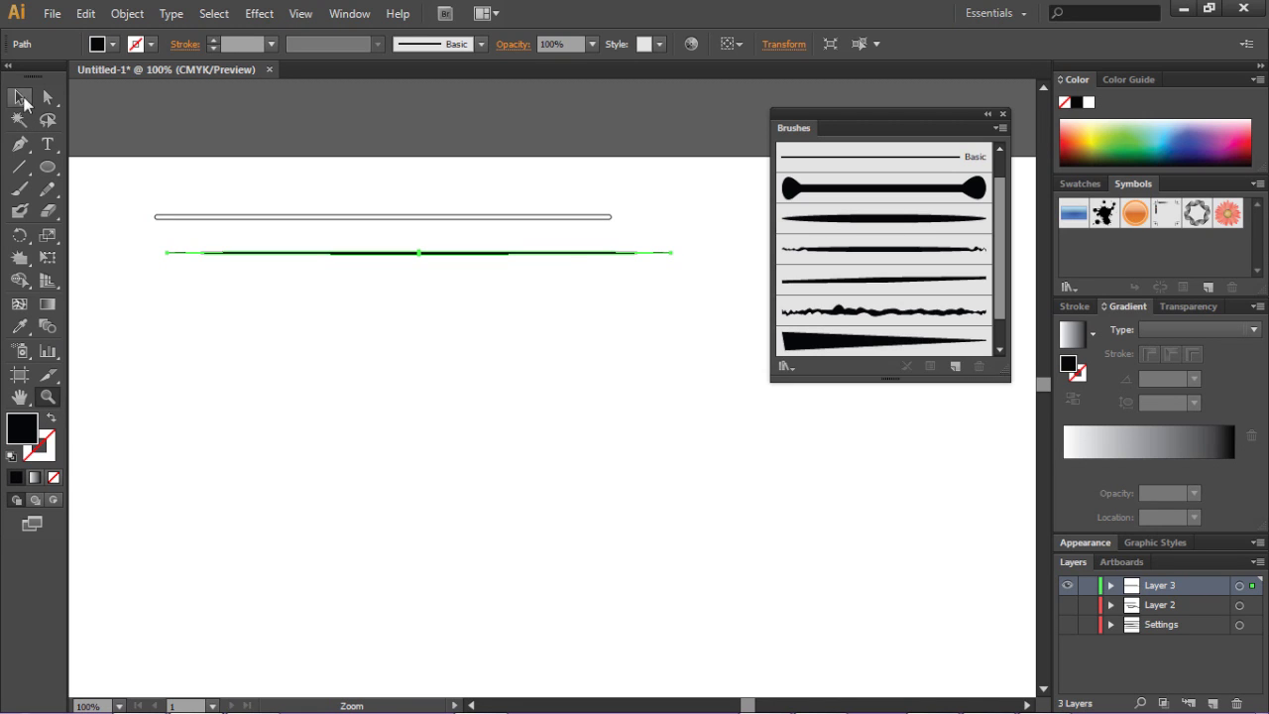
Step: Create an art brush from the thin black ellipse with the default options, and delete the ellipse from the artboard
{"action": "left_click", "coordinate": [349, 261]}
{"action": "left_click_drag", "start_coordinate": [349, 261], "coordinate": [822, 254]}
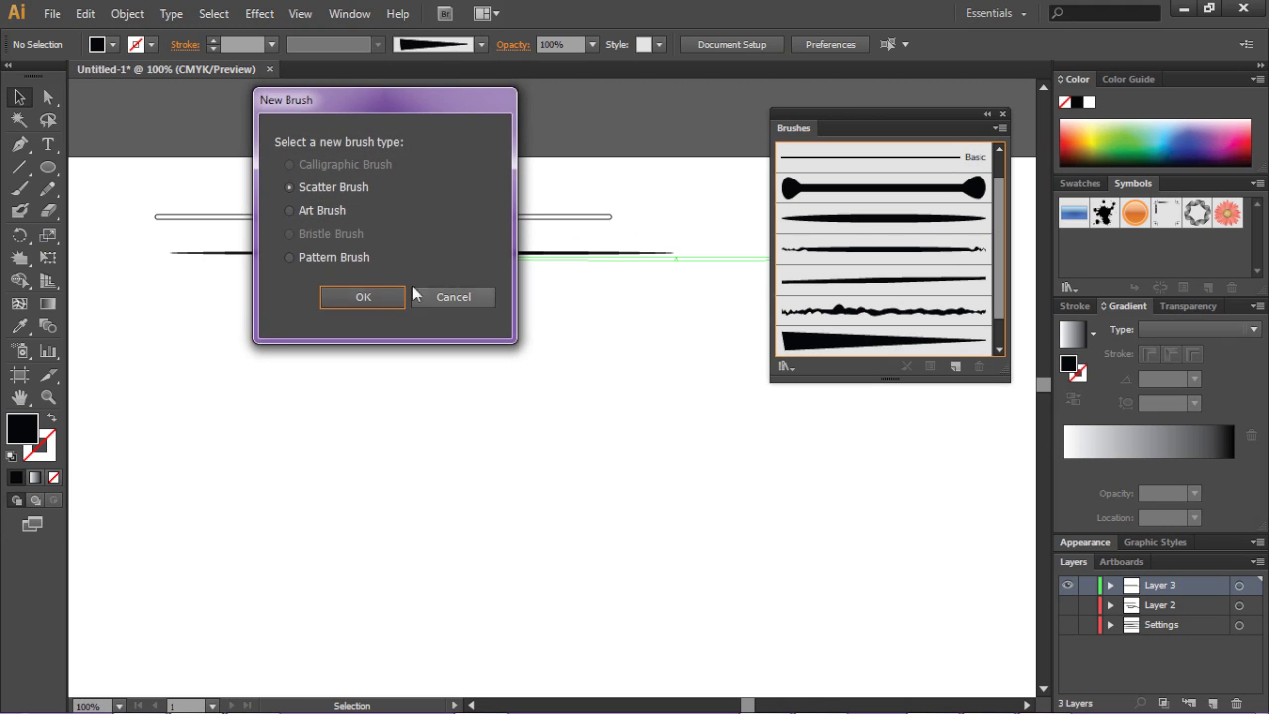
{"action": "left_click", "coordinate": [326, 211]}
{"action": "left_click", "coordinate": [362, 295]}
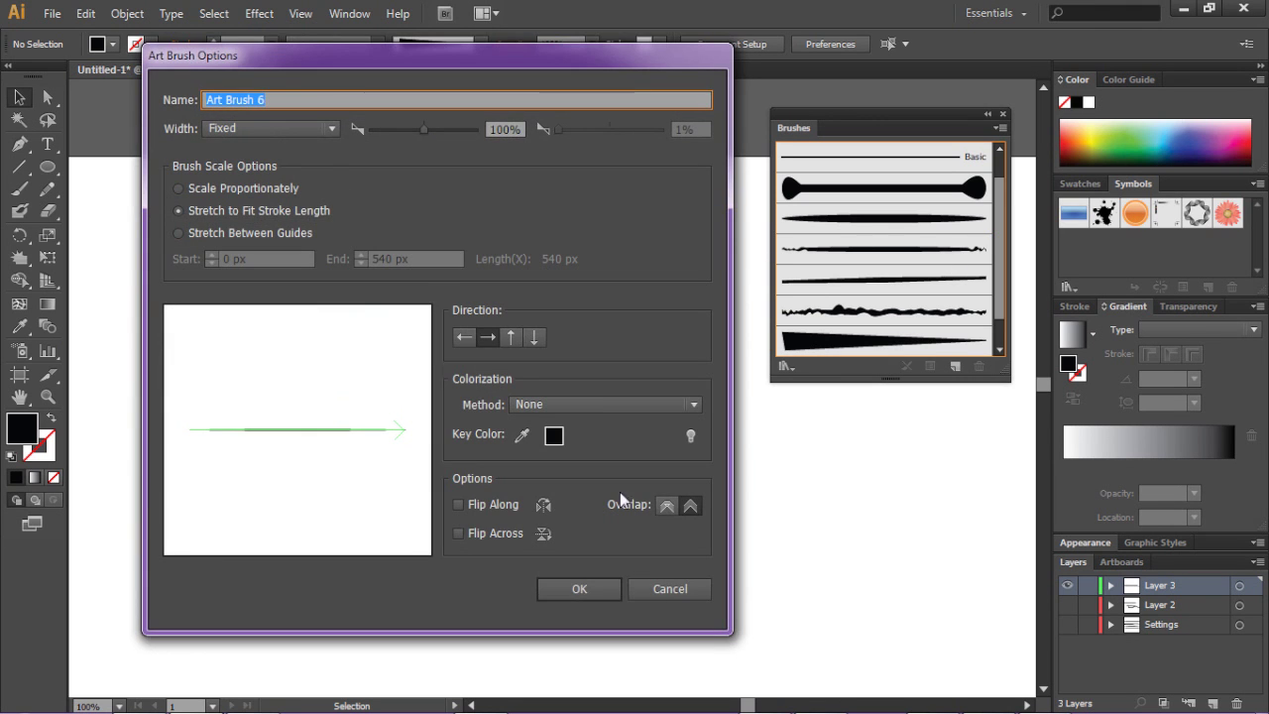
{"action": "left_click", "coordinate": [578, 588]}
{"action": "key", "text": "Delete"}
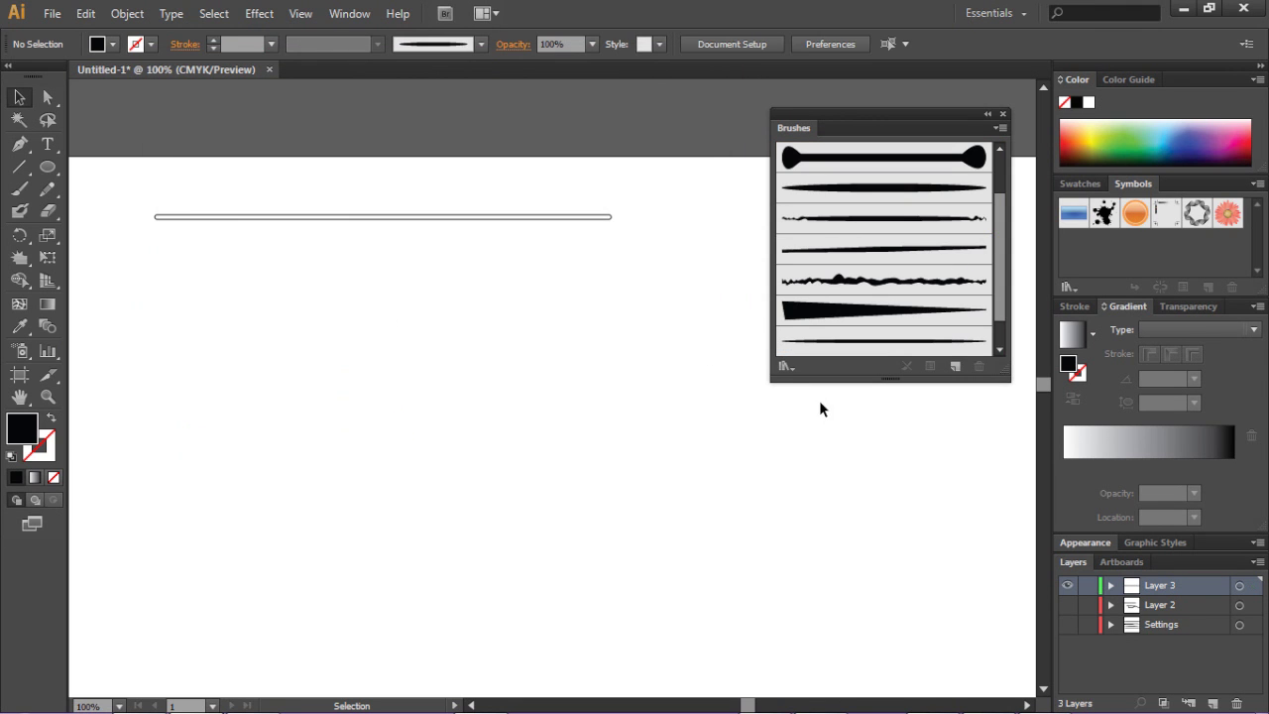
Step: Hide Layer 3 and add another empty layer above it
{"action": "left_click", "coordinate": [1067, 586]}
{"action": "left_click", "coordinate": [1212, 702]}
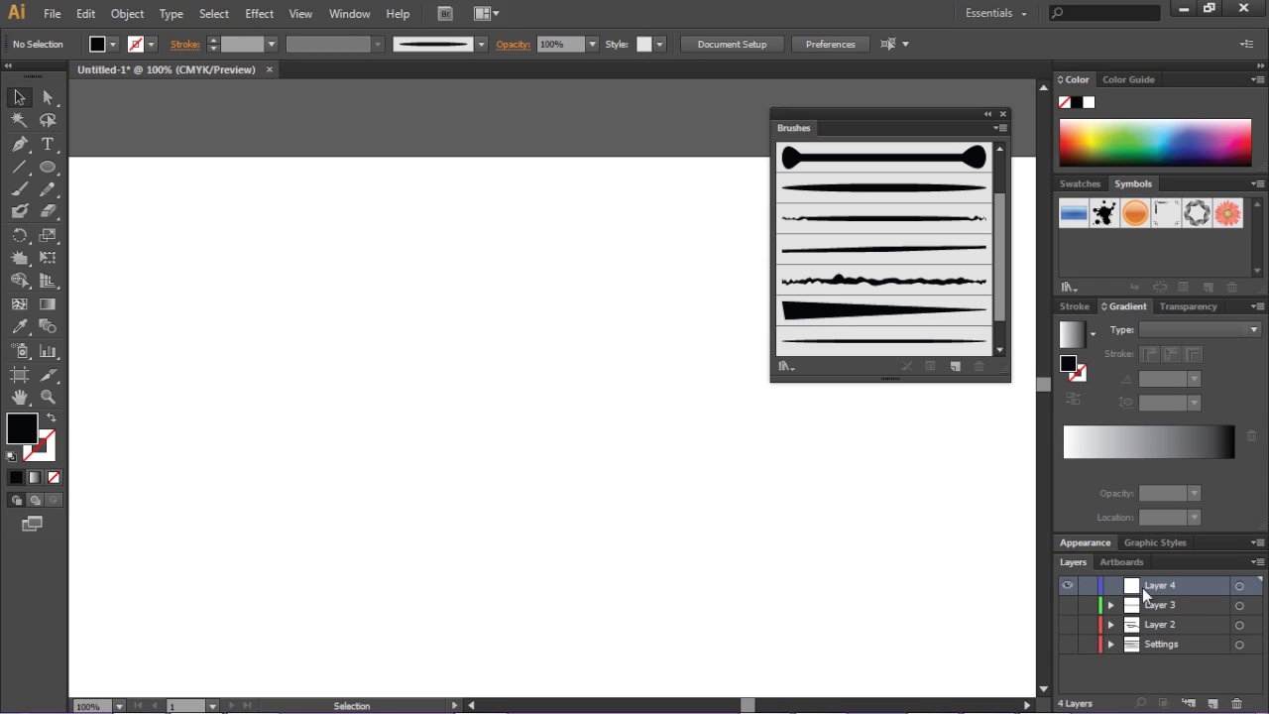
Step: Choose the Paintbrush with the newly made thin tapered art brush and set the stroke weight to 1 pt
{"action": "key", "text": "b"}
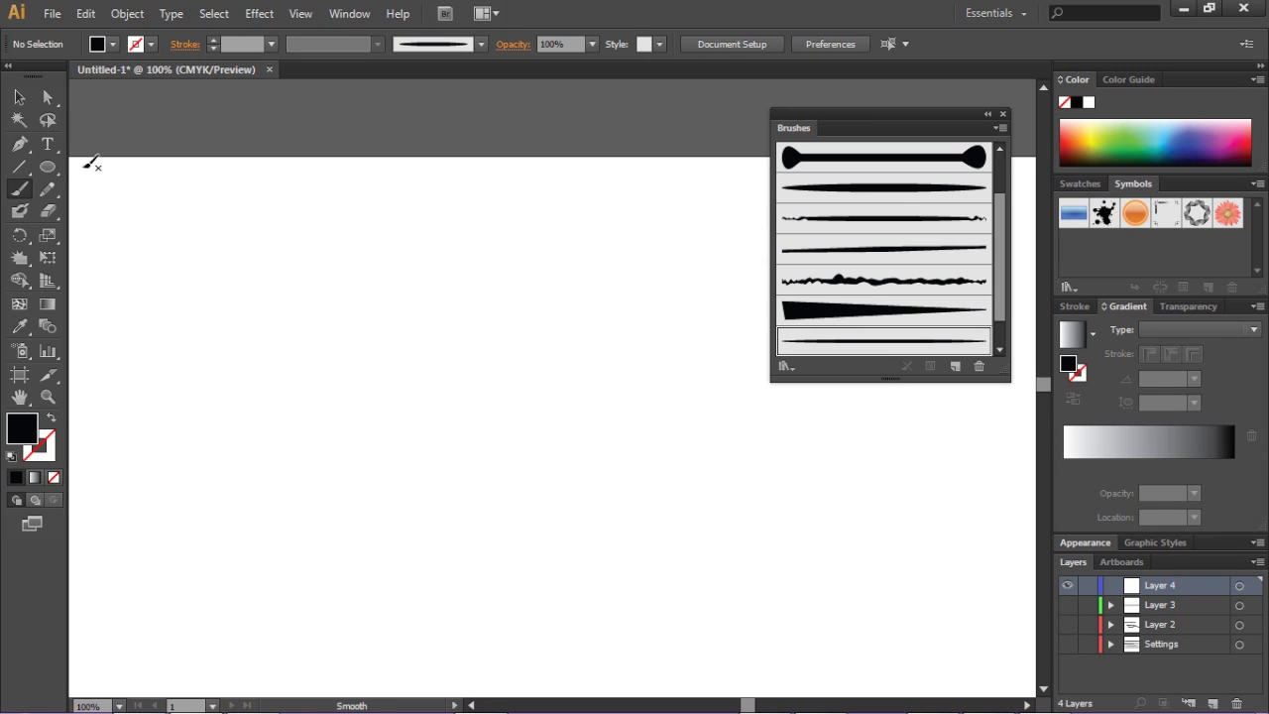
{"action": "scroll", "coordinate": [831, 283], "scroll_direction": "down", "scroll_amount": 1}
{"action": "left_click", "coordinate": [822, 309]}
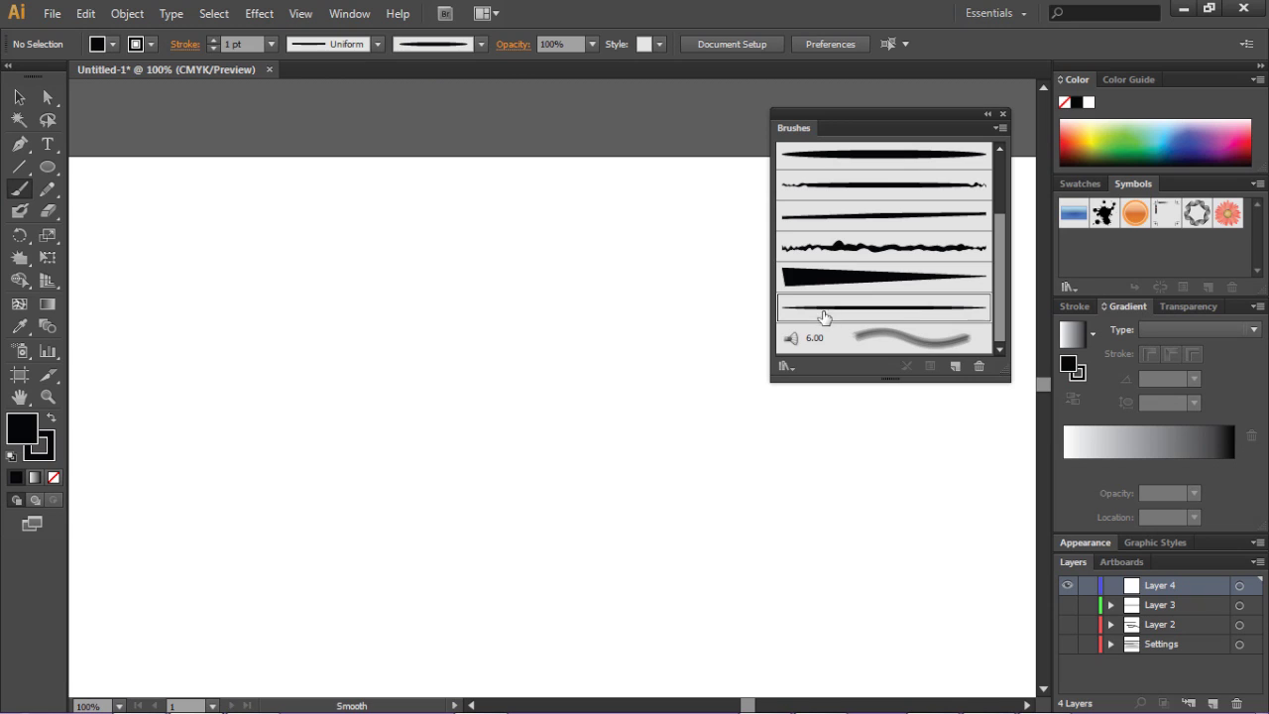
{"action": "left_click", "coordinate": [272, 45]}
{"action": "left_click", "coordinate": [292, 125]}
Step: Test the brush with an angular S on the blank layer, undo it and set the stroke weight to 2 pt
{"action": "mouse_move", "coordinate": [403, 317]}
{"action": "left_mouse_down"}
{"action": "mouse_move", "coordinate": [390, 273]}
{"action": "mouse_move", "coordinate": [354, 317]}
{"action": "left_mouse_up"}
{"action": "left_click_drag", "start_coordinate": [397, 436], "coordinate": [378, 420]}
{"action": "key", "text": "ctrl+z"}
{"action": "left_click", "coordinate": [271, 43]}
{"action": "left_click", "coordinate": [288, 137]}
Step: Try several angular S shapes with the 2 pt brush and undo each of them
{"action": "mouse_move", "coordinate": [367, 266]}
{"action": "left_mouse_down"}
{"action": "mouse_move", "coordinate": [430, 272]}
{"action": "mouse_move", "coordinate": [424, 259]}
{"action": "left_mouse_up"}
{"action": "key", "text": "ctrl+z"}
{"action": "left_click_drag", "start_coordinate": [409, 307], "coordinate": [355, 303]}
{"action": "left_click_drag", "start_coordinate": [381, 434], "coordinate": [380, 434]}
{"action": "key", "text": "ctrl+z"}
{"action": "left_click_drag", "start_coordinate": [398, 331], "coordinate": [396, 288]}
{"action": "left_click_drag", "start_coordinate": [349, 346], "coordinate": [342, 486]}
{"action": "key", "text": "ctrl+z"}
{"action": "mouse_move", "coordinate": [320, 350]}
{"action": "left_mouse_down"}
{"action": "mouse_move", "coordinate": [412, 388]}
{"action": "mouse_move", "coordinate": [327, 503]}
{"action": "left_mouse_up"}
{"action": "key", "text": "ctrl+z"}
{"action": "left_click_drag", "start_coordinate": [395, 477], "coordinate": [395, 476]}
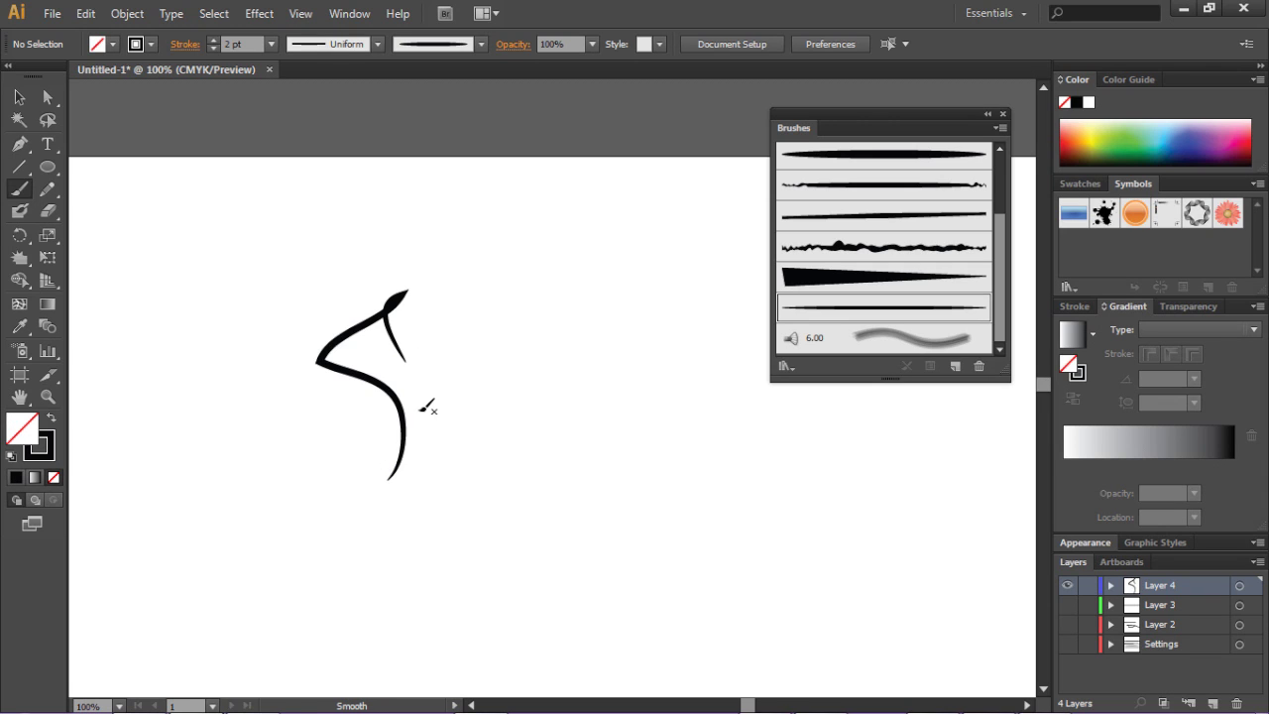
{"action": "key", "text": "ctrl+z"}
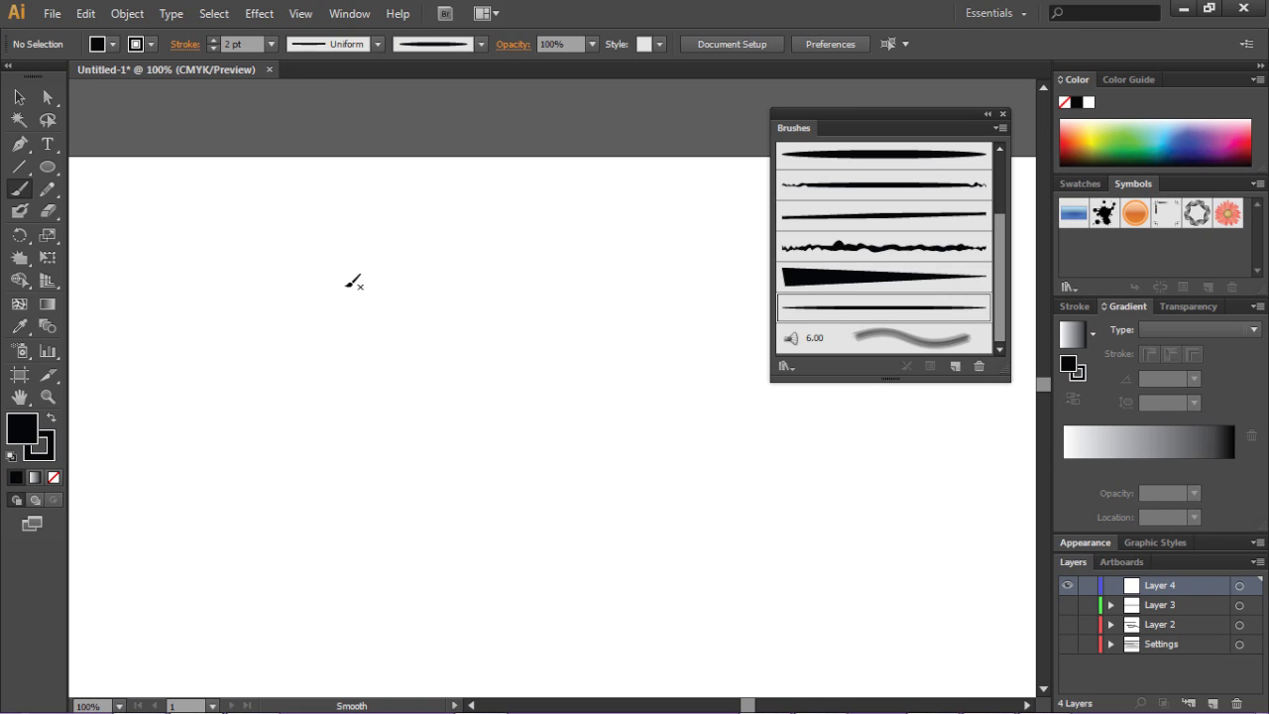
Step: Try loose curved lettering strokes across the upper part of the artboard and undo them
{"action": "mouse_move", "coordinate": [392, 305]}
{"action": "left_mouse_down"}
{"action": "mouse_move", "coordinate": [464, 293]}
{"action": "mouse_move", "coordinate": [510, 341]}
{"action": "left_mouse_up"}
{"action": "left_click_drag", "start_coordinate": [566, 237], "coordinate": [506, 377]}
{"action": "mouse_move", "coordinate": [604, 232]}
{"action": "left_mouse_down"}
{"action": "mouse_move", "coordinate": [610, 323]}
{"action": "mouse_move", "coordinate": [600, 246]}
{"action": "left_mouse_up"}
{"action": "key", "text": "ctrl+z"}
{"action": "key", "text": "ctrl+z"}
{"action": "key", "text": "ctrl+z"}
{"action": "key", "text": "ctrl+z"}
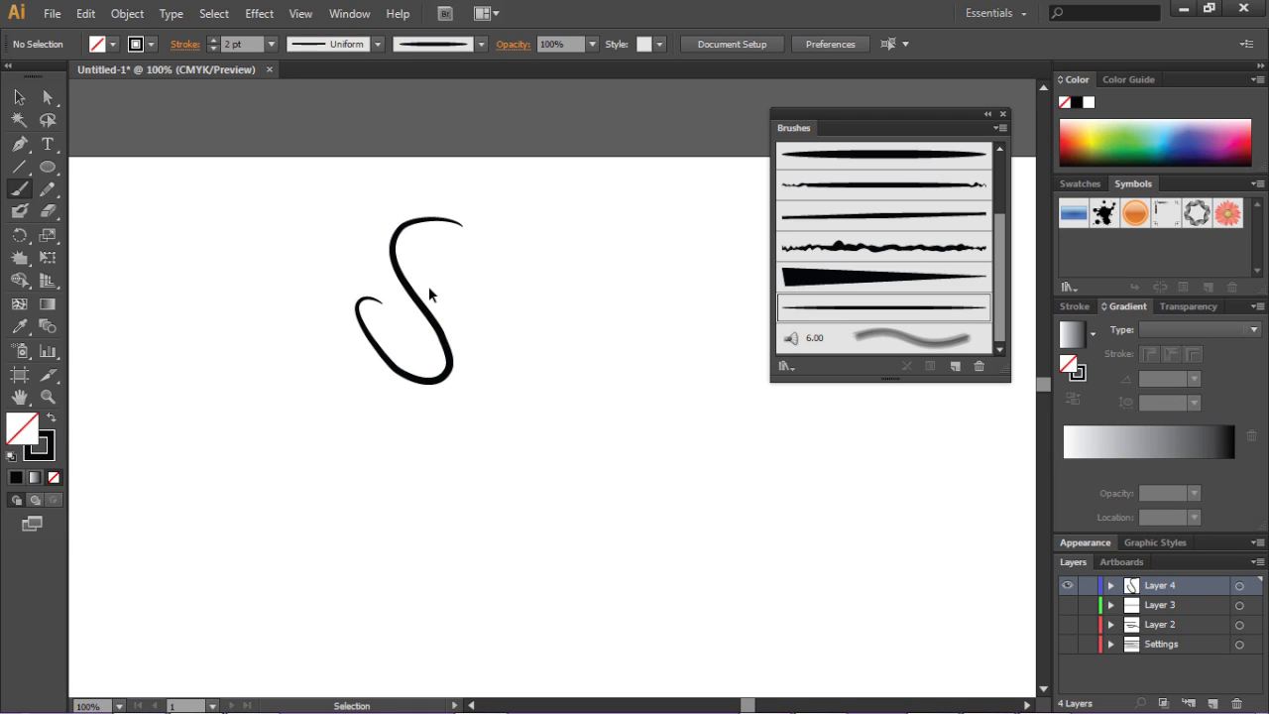
Step: Try further versions of an S with a pointed upper end and a sweeping tail, undoing each one
{"action": "left_click_drag", "start_coordinate": [424, 381], "coordinate": [395, 352]}
{"action": "left_click_drag", "start_coordinate": [380, 499], "coordinate": [355, 486]}
{"action": "key", "text": "ctrl+z"}
{"action": "key", "text": "ctrl+z"}
{"action": "left_click_drag", "start_coordinate": [429, 373], "coordinate": [402, 322]}
{"action": "left_click_drag", "start_coordinate": [342, 516], "coordinate": [342, 515]}
{"action": "key", "text": "ctrl+z"}
{"action": "left_click_drag", "start_coordinate": [443, 392], "coordinate": [399, 389]}
{"action": "left_click_drag", "start_coordinate": [412, 451], "coordinate": [413, 451]}
{"action": "key", "text": "ctrl+z"}
{"action": "left_click_drag", "start_coordinate": [436, 386], "coordinate": [439, 323]}
{"action": "left_click_drag", "start_coordinate": [441, 428], "coordinate": [352, 515]}
{"action": "key", "text": "ctrl+z"}
{"action": "left_click_drag", "start_coordinate": [446, 384], "coordinate": [426, 334]}
{"action": "left_click_drag", "start_coordinate": [405, 381], "coordinate": [369, 510]}
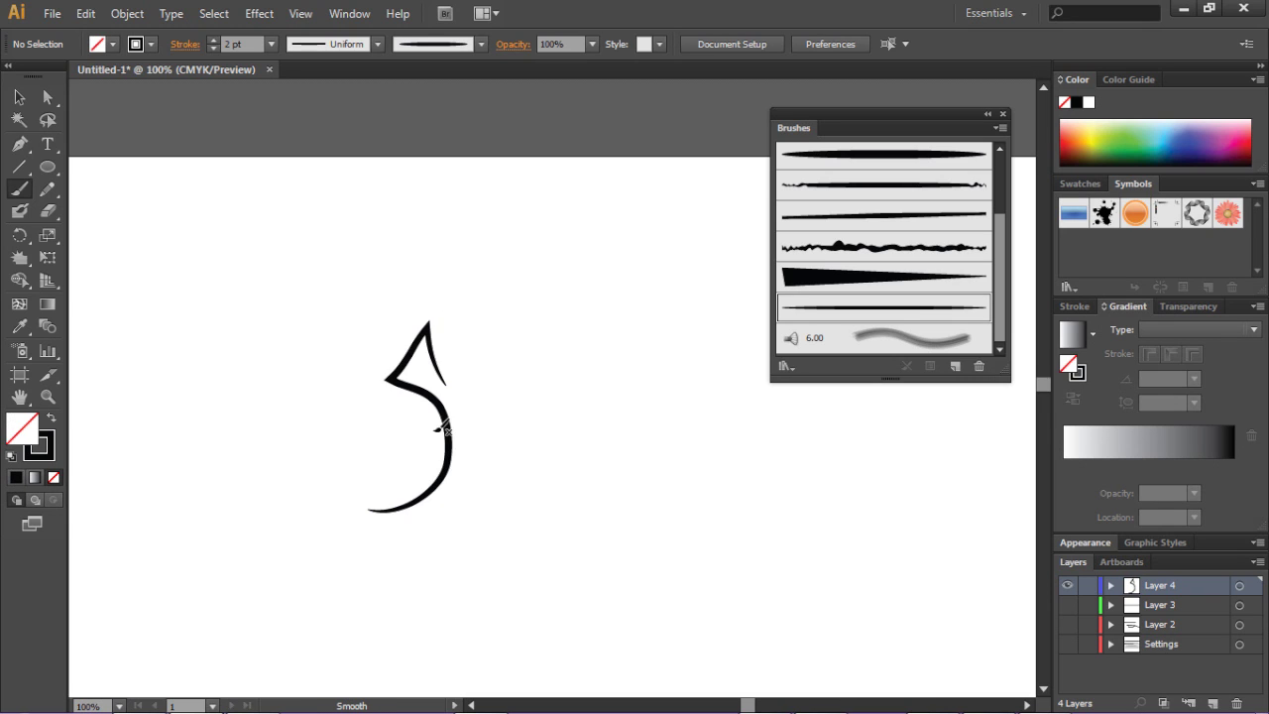
{"action": "key", "text": "ctrl+z"}
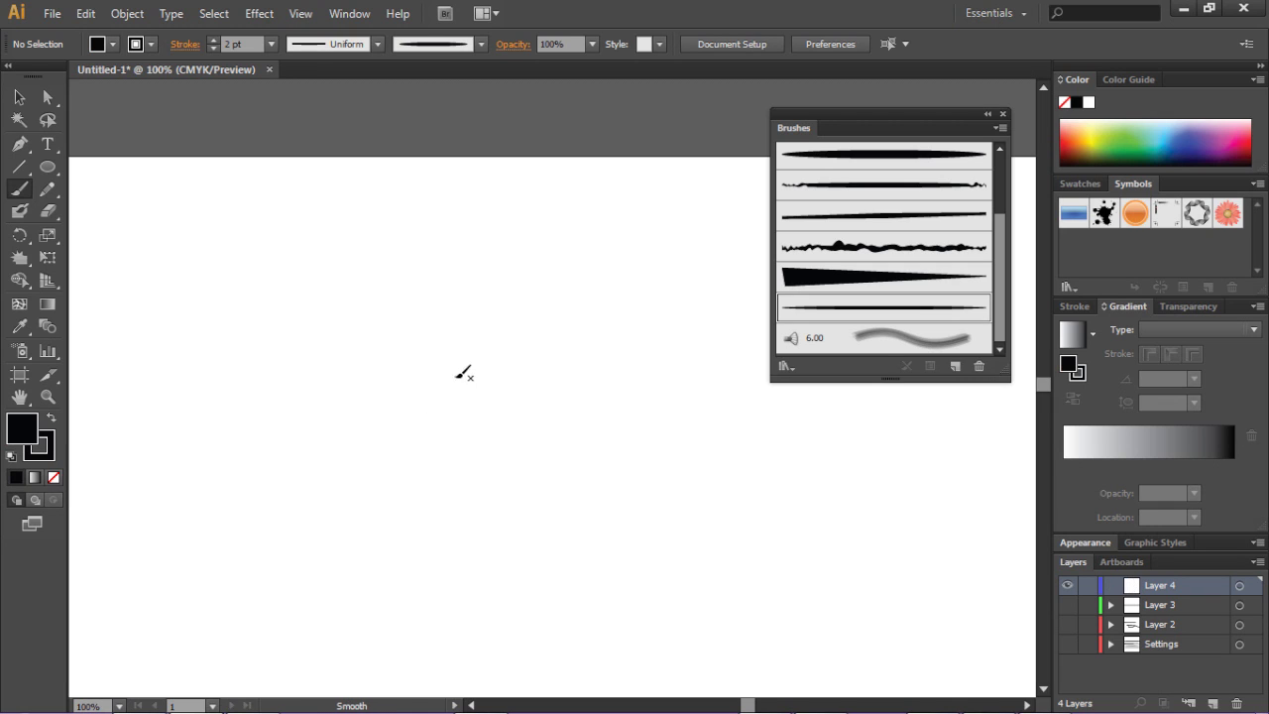
Step: Paint the angular letters S, E and S side by side in the middle of the artboard
{"action": "left_click_drag", "start_coordinate": [400, 503], "coordinate": [399, 507]}
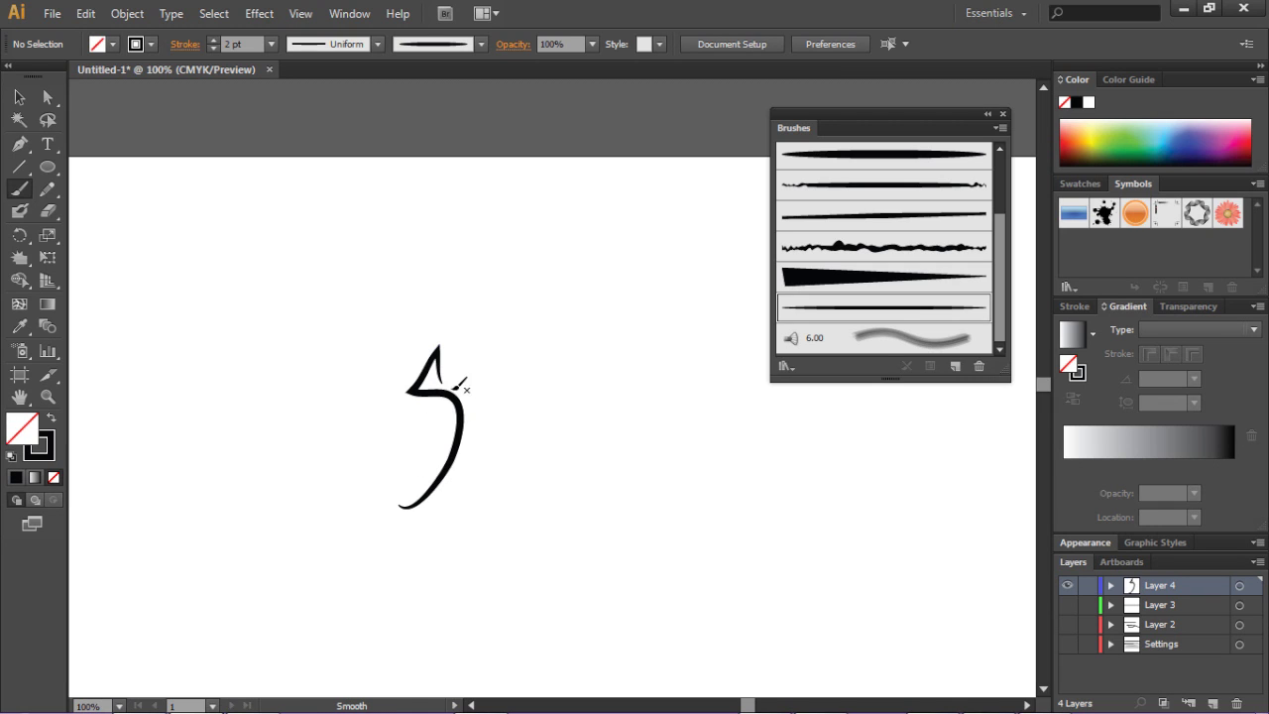
{"action": "left_click_drag", "start_coordinate": [459, 474], "coordinate": [458, 477]}
{"action": "mouse_move", "coordinate": [458, 365]}
{"action": "left_mouse_down"}
{"action": "mouse_move", "coordinate": [501, 333]}
{"action": "mouse_move", "coordinate": [498, 346]}
{"action": "left_mouse_up"}
{"action": "mouse_move", "coordinate": [484, 408]}
{"action": "left_mouse_down"}
{"action": "mouse_move", "coordinate": [510, 418]}
{"action": "mouse_move", "coordinate": [476, 443]}
{"action": "mouse_move", "coordinate": [507, 428]}
{"action": "mouse_move", "coordinate": [503, 482]}
{"action": "left_mouse_up"}
{"action": "key", "text": "ctrl+z"}
{"action": "key", "text": "ctrl+z"}
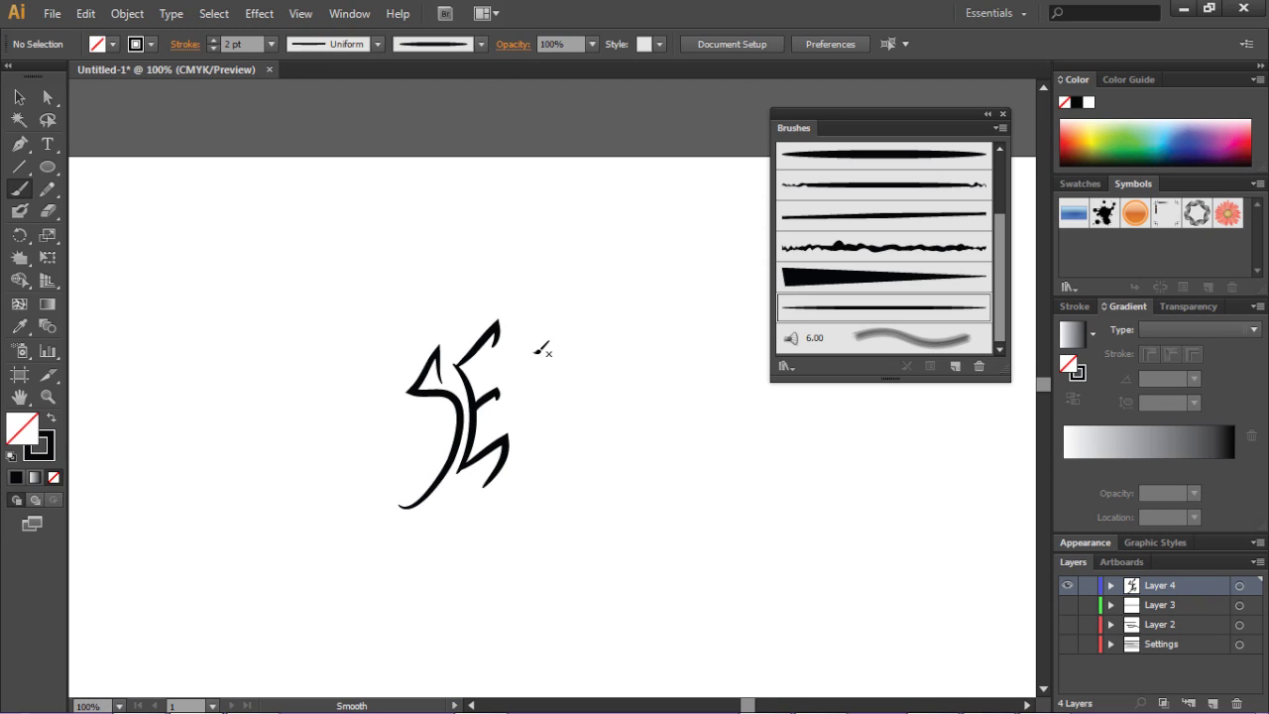
{"action": "left_click_drag", "start_coordinate": [503, 379], "coordinate": [468, 466]}
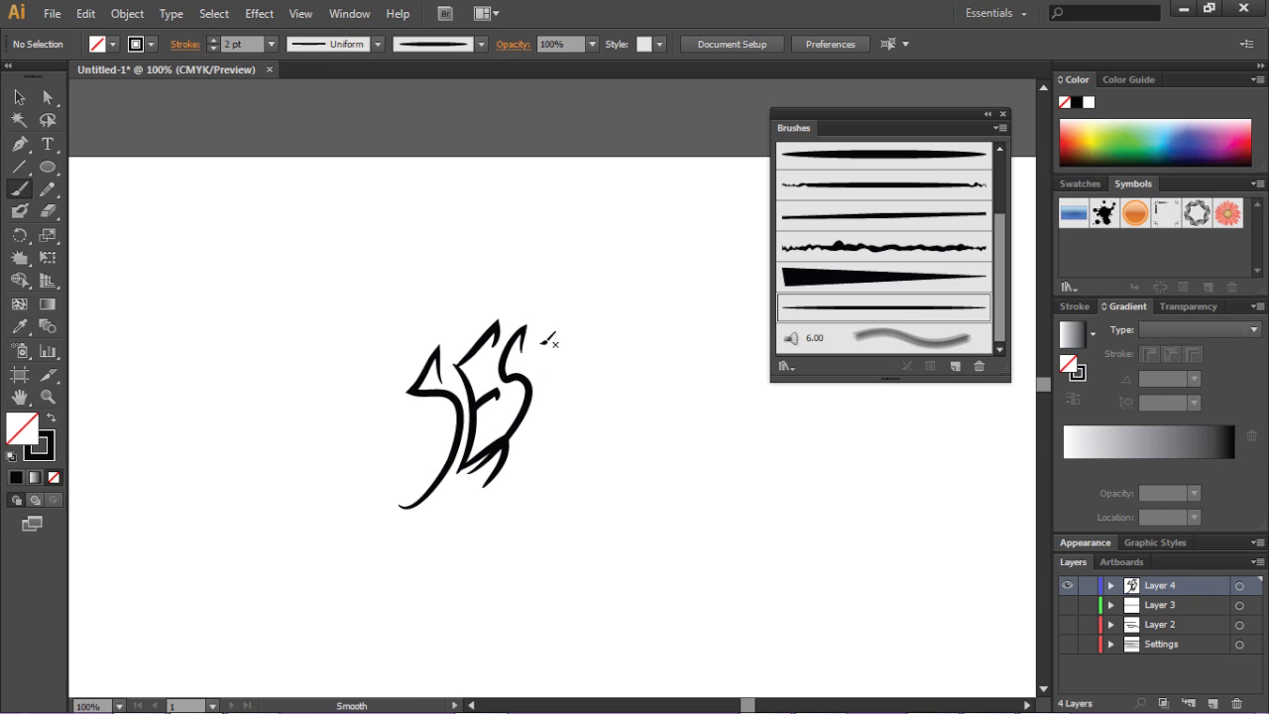
Step: Paint a narrow, pointed O after the second S, undoing the rounder attempts
{"action": "left_click_drag", "start_coordinate": [571, 319], "coordinate": [567, 325]}
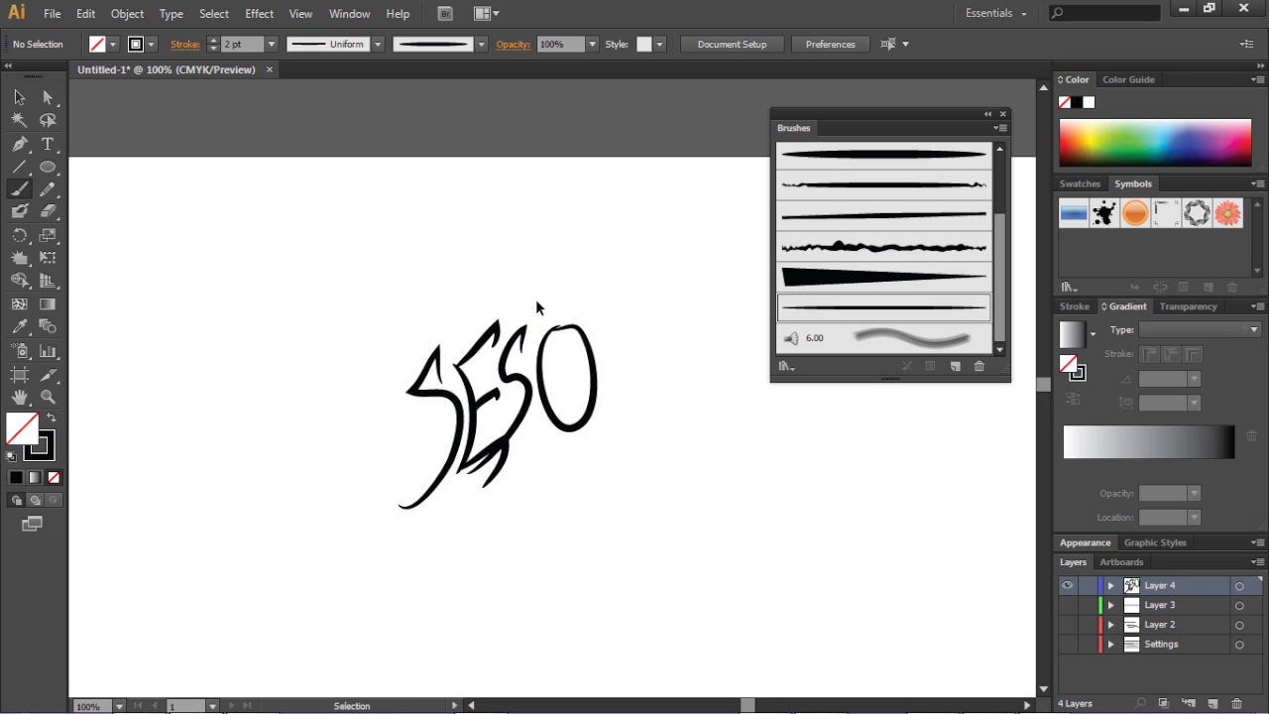
{"action": "key", "text": "ctrl+z"}
{"action": "left_click_drag", "start_coordinate": [555, 321], "coordinate": [553, 323]}
{"action": "key", "text": "ctrl+z"}
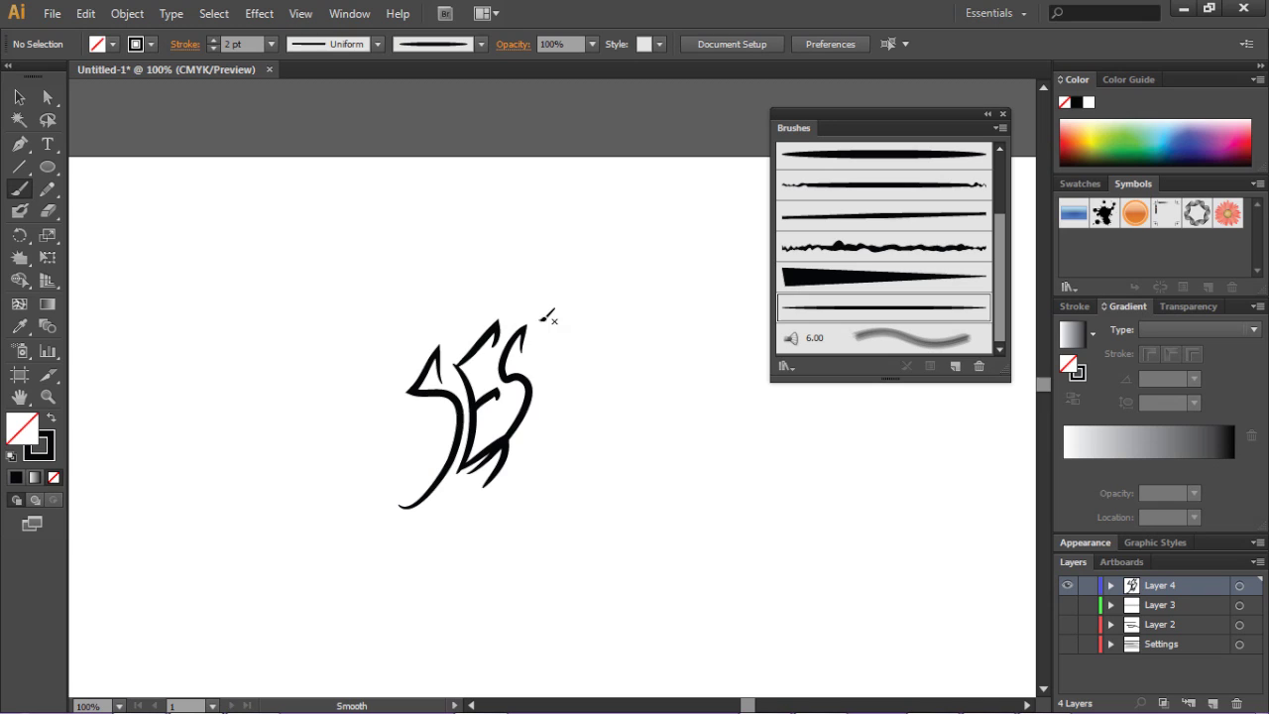
{"action": "left_click_drag", "start_coordinate": [562, 371], "coordinate": [567, 343]}
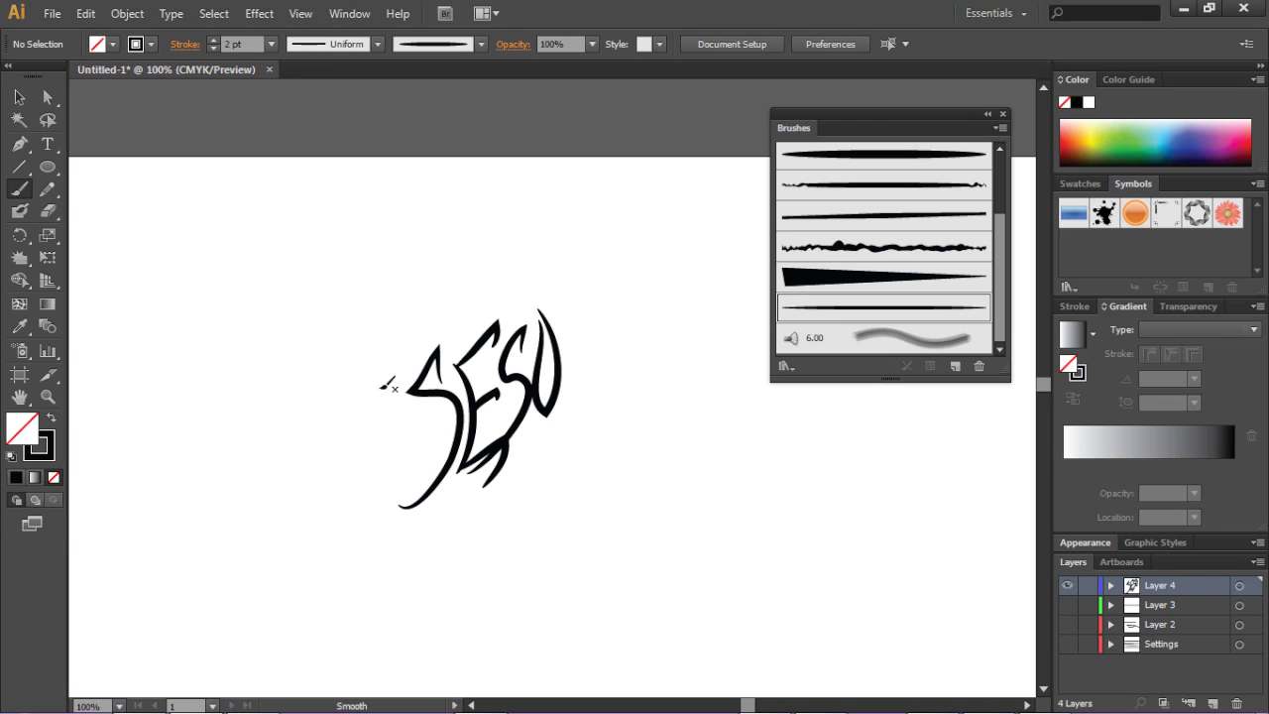
Step: Paint a large smooth S left of the lettering, select the path and delete it
{"action": "left_click", "coordinate": [18, 97]}
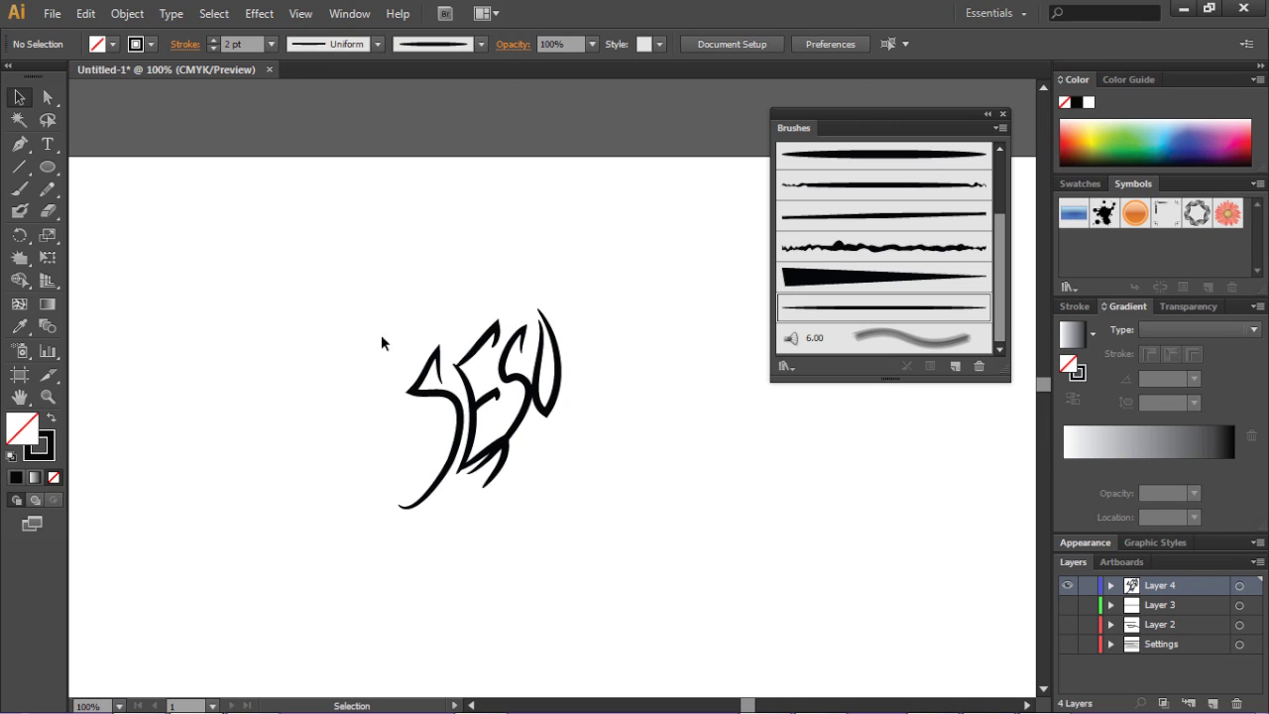
{"action": "key", "text": "b"}
{"action": "mouse_move", "coordinate": [373, 228]}
{"action": "left_mouse_down"}
{"action": "mouse_move", "coordinate": [331, 237]}
{"action": "mouse_move", "coordinate": [255, 438]}
{"action": "left_mouse_up"}
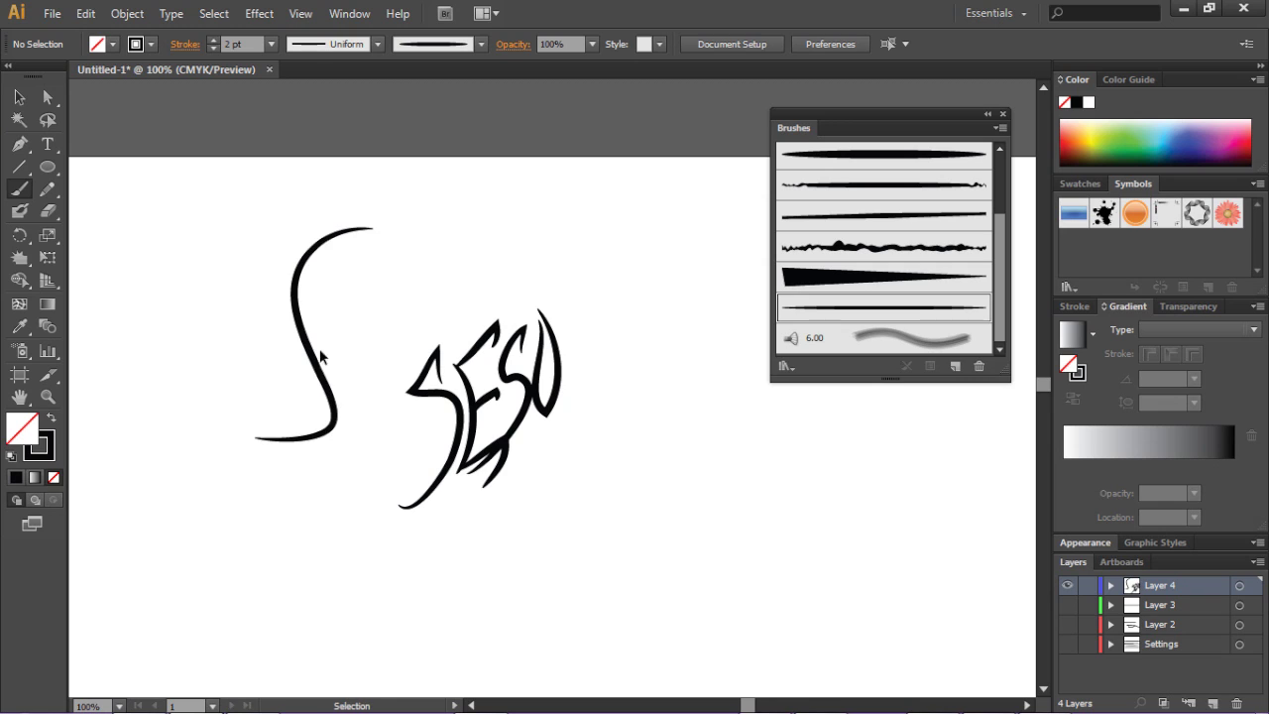
{"action": "left_click", "coordinate": [298, 297], "text": "ctrl"}
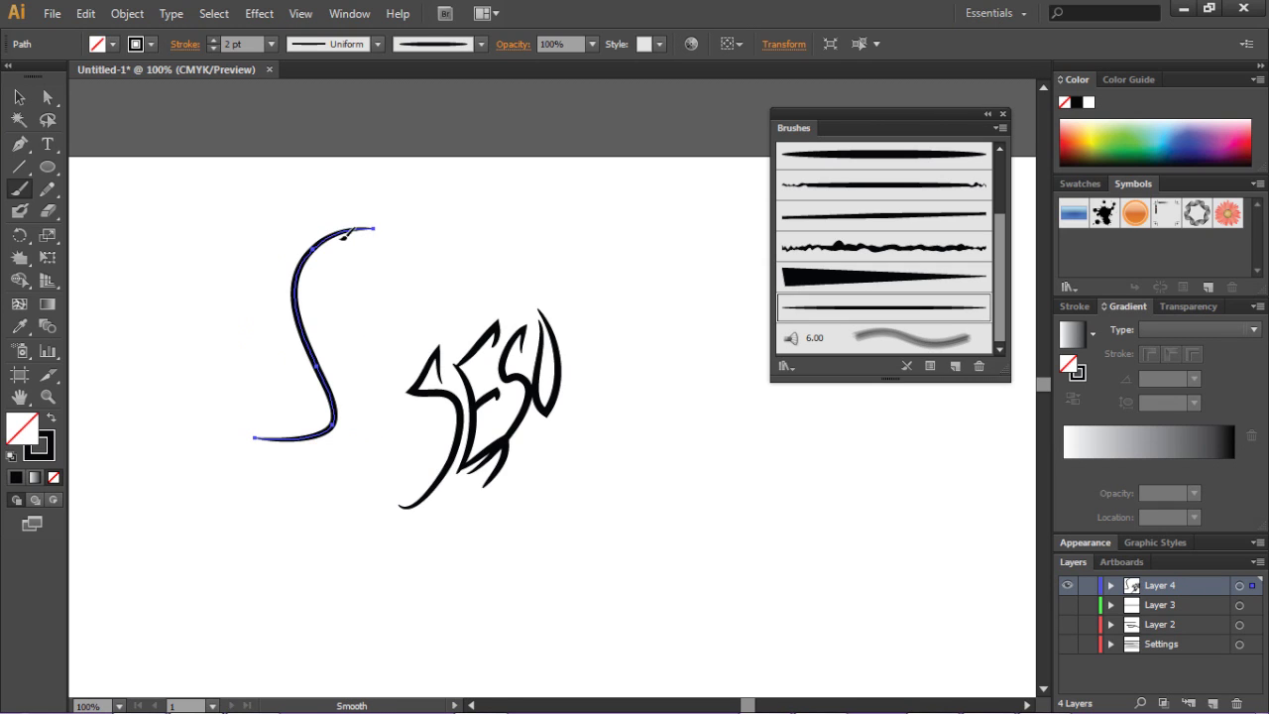
{"action": "key", "text": "ctrl"}
{"action": "left_click", "coordinate": [17, 99]}
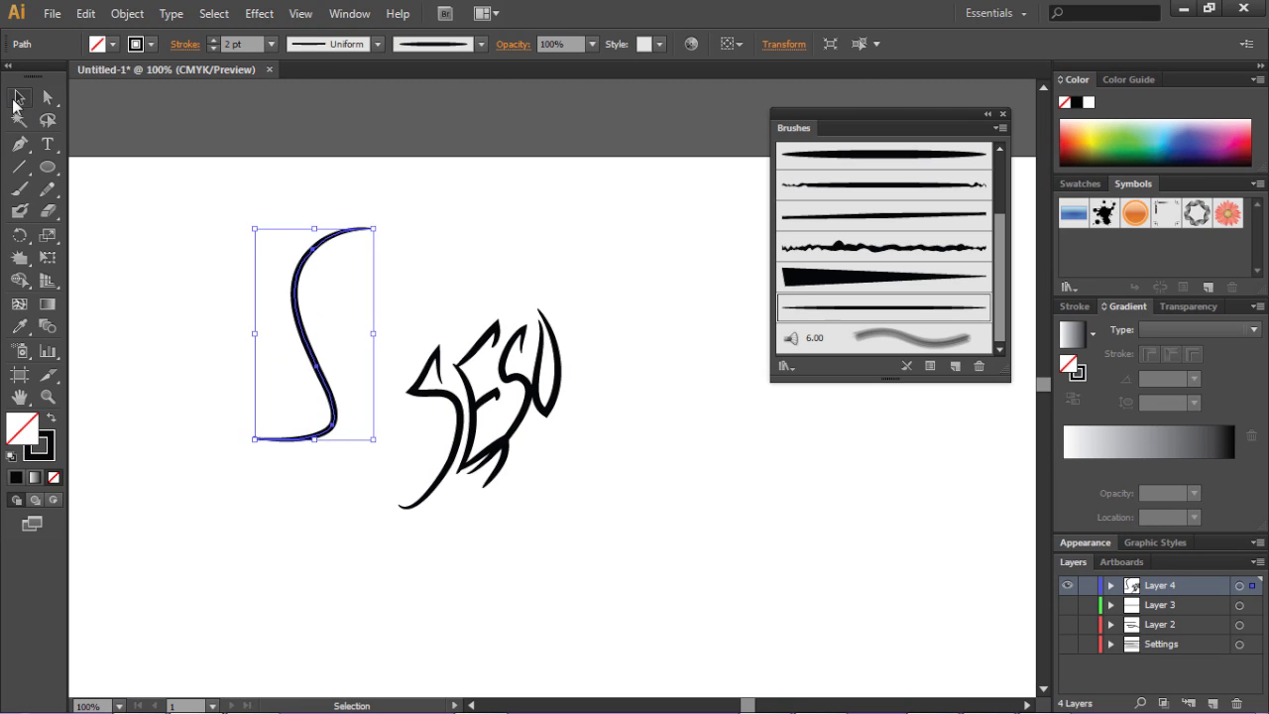
{"action": "key", "text": "Delete"}
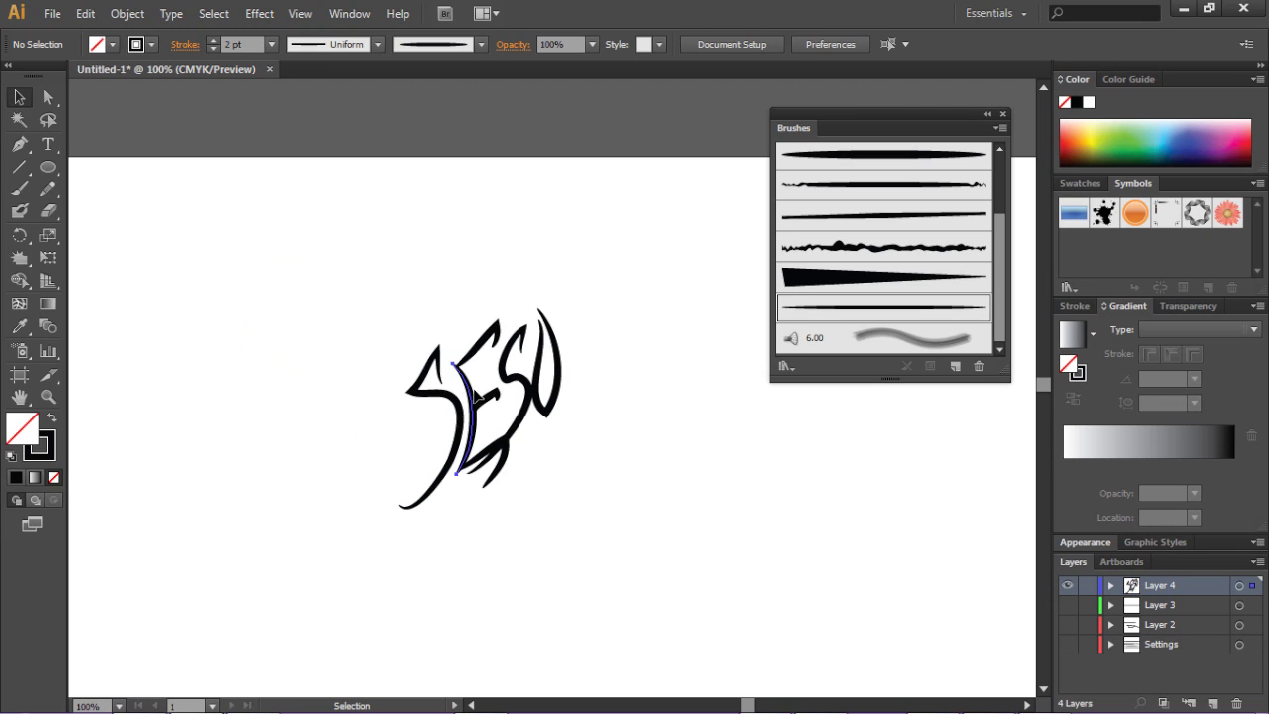
Step: Select all strokes of the E and move them slightly down and left, and move the O down about 20 px
{"action": "left_click", "coordinate": [478, 405]}
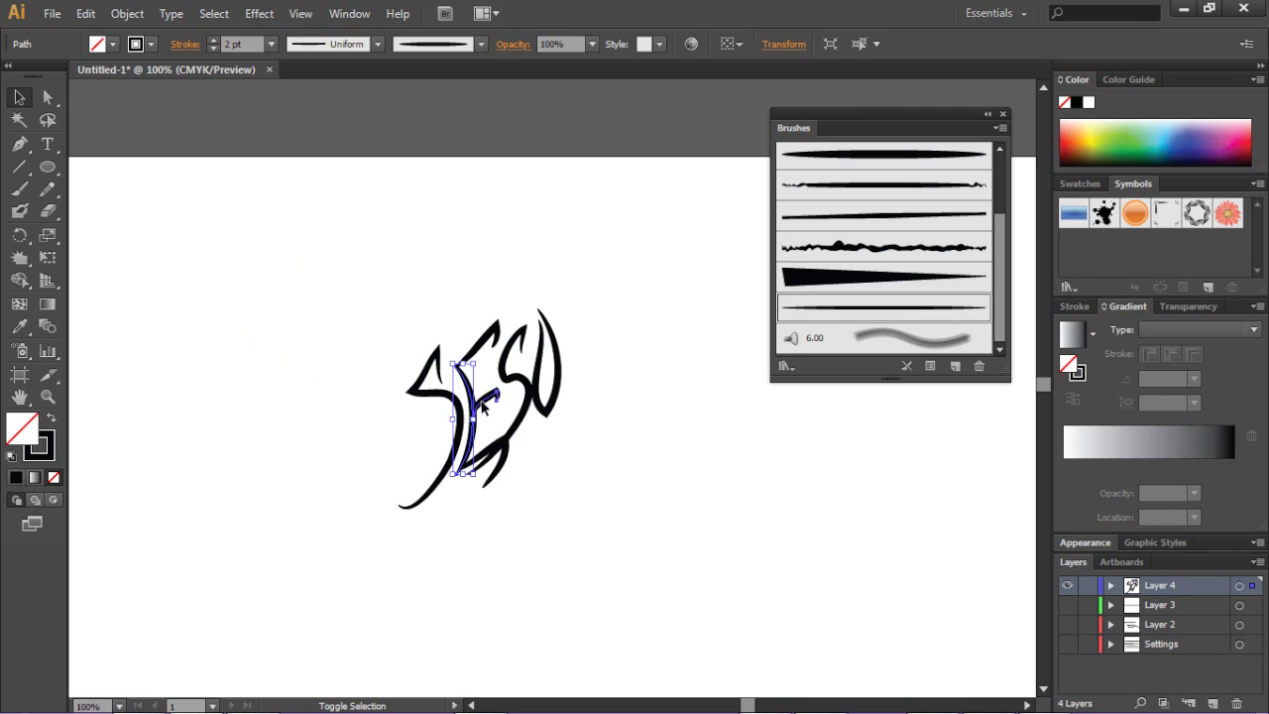
{"action": "left_click", "coordinate": [484, 383], "text": "shift"}
{"action": "left_click", "coordinate": [471, 352], "text": "shift"}
{"action": "left_click", "coordinate": [486, 456], "text": "shift"}
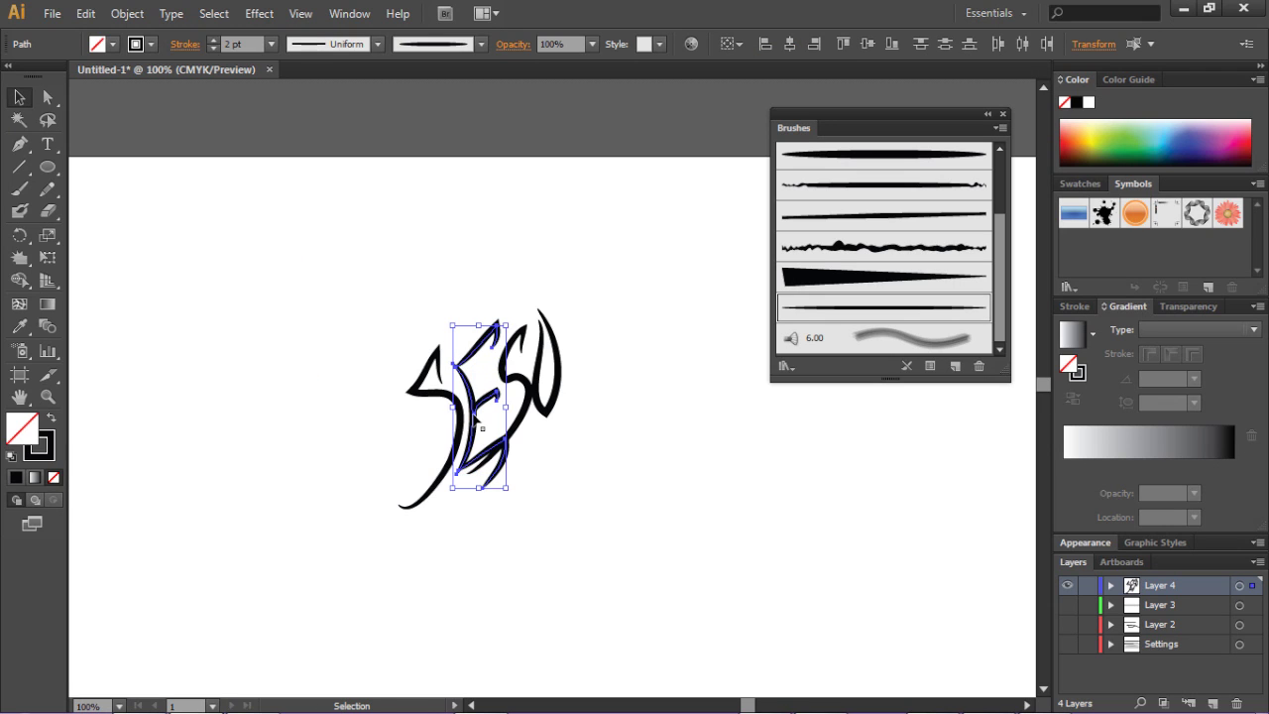
{"action": "key", "text": "a"}
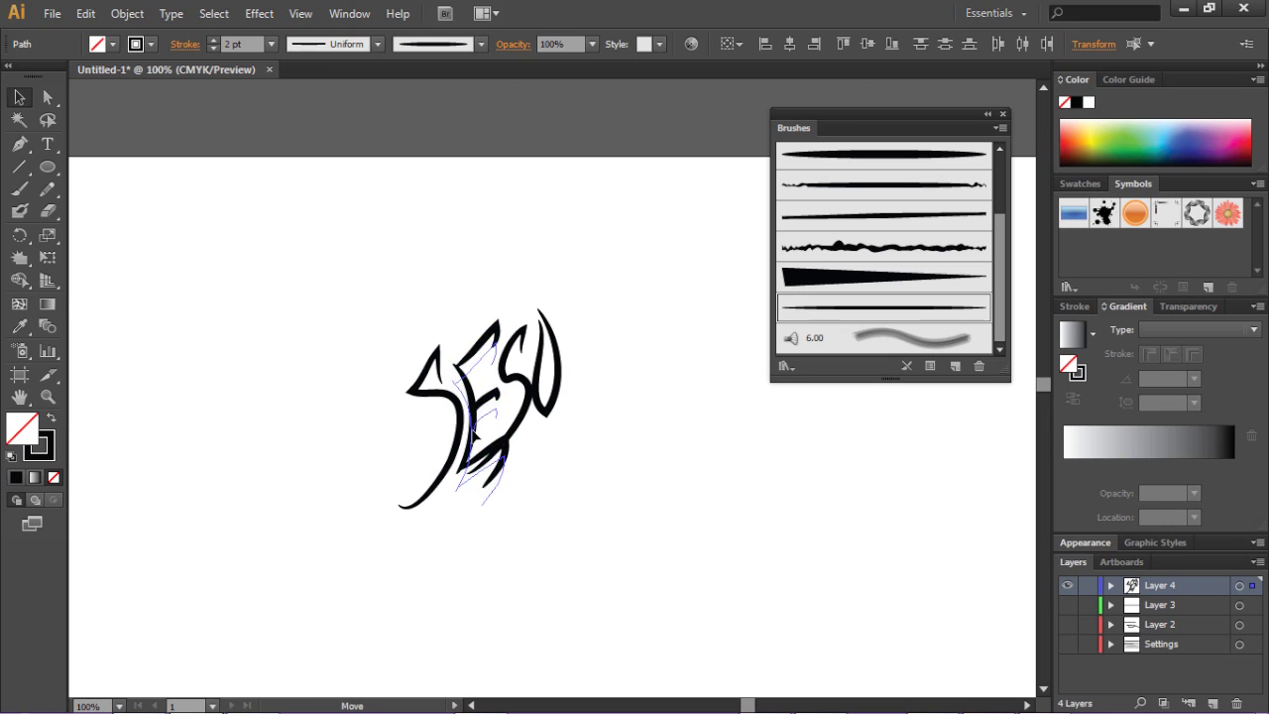
{"action": "key", "text": "v"}
{"action": "left_click", "coordinate": [522, 433]}
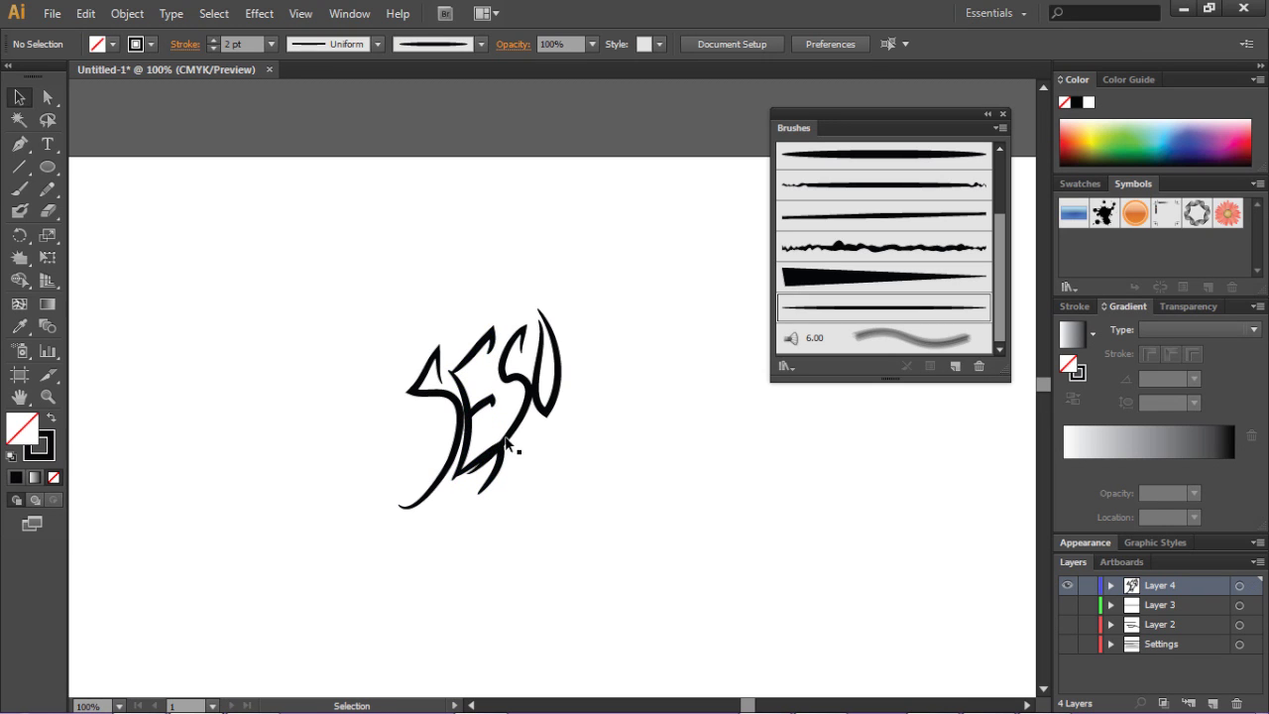
{"action": "key", "text": "a"}
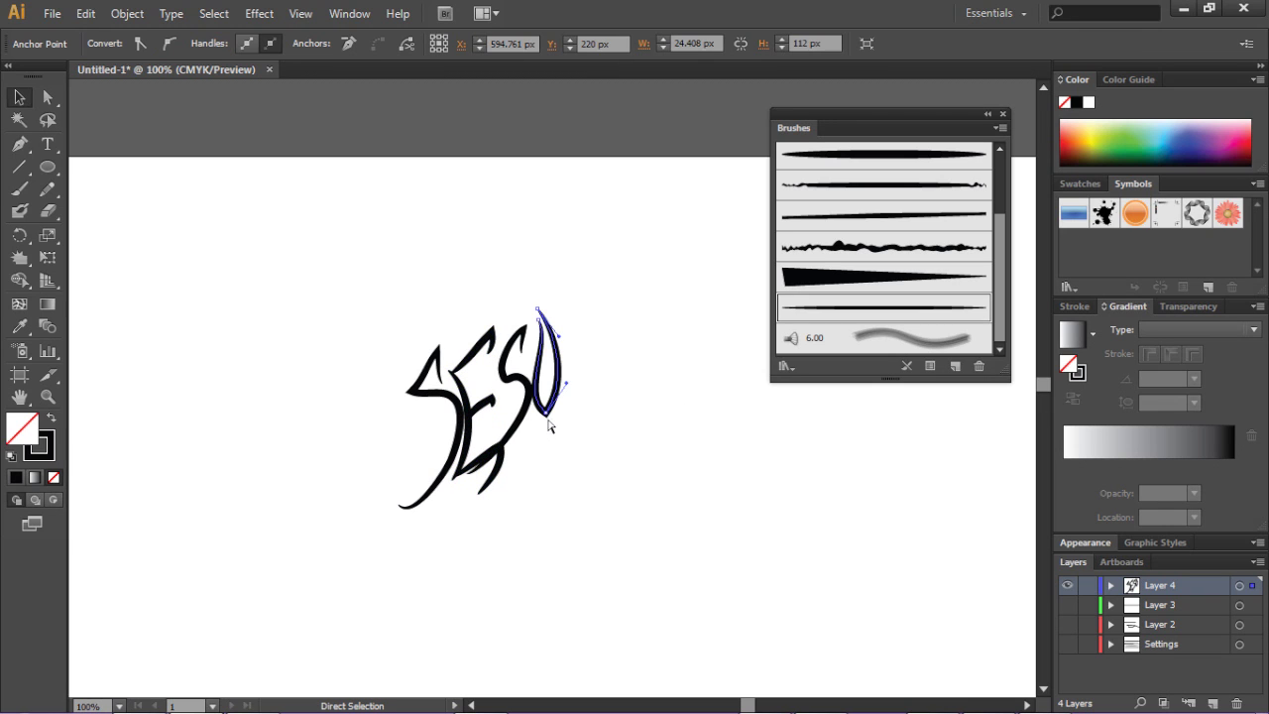
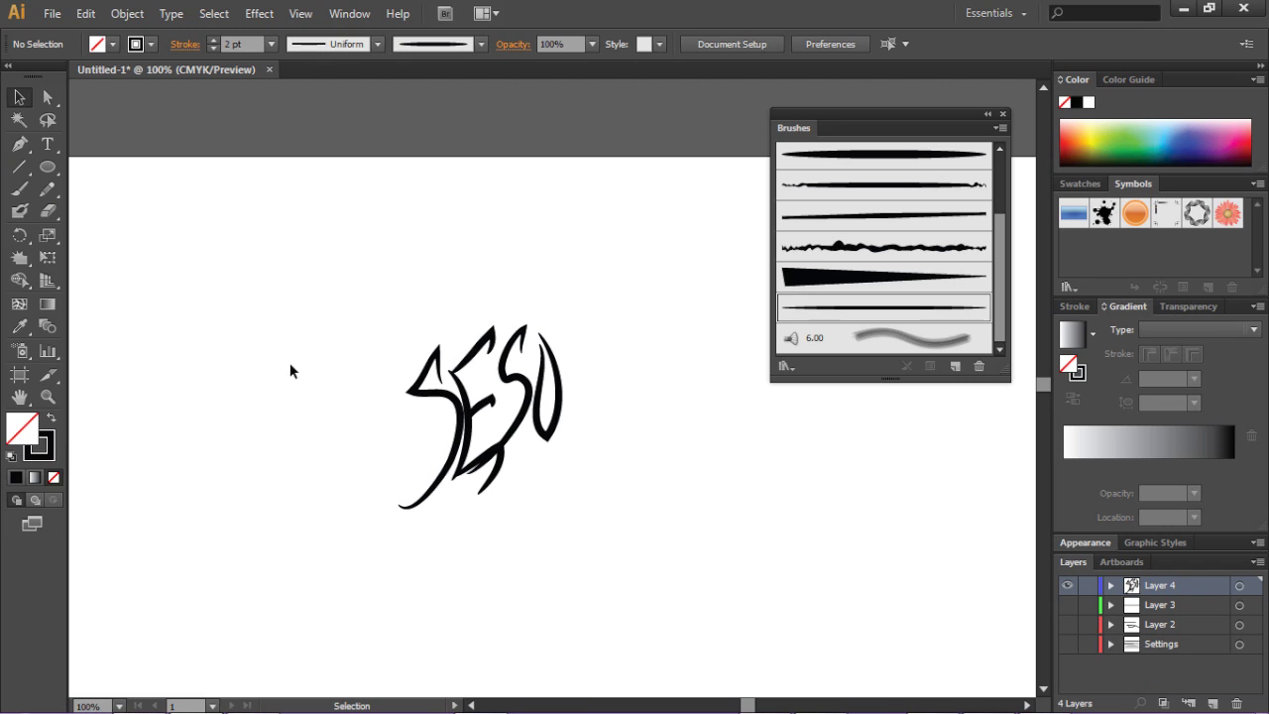
Step: Paint a handwritten first name above the SESO lettering, extending its initial's base into a long wavy underline
{"action": "mouse_move", "coordinate": [208, 197]}
{"action": "left_mouse_down"}
{"action": "mouse_move", "coordinate": [222, 234]}
{"action": "mouse_move", "coordinate": [215, 321]}
{"action": "left_mouse_up"}
{"action": "left_click_drag", "start_coordinate": [273, 204], "coordinate": [267, 200]}
{"action": "left_click_drag", "start_coordinate": [220, 260], "coordinate": [264, 243]}
{"action": "mouse_move", "coordinate": [214, 324]}
{"action": "left_mouse_down"}
{"action": "mouse_move", "coordinate": [265, 320]}
{"action": "mouse_move", "coordinate": [349, 265]}
{"action": "mouse_move", "coordinate": [429, 279]}
{"action": "mouse_move", "coordinate": [492, 258]}
{"action": "left_mouse_up"}
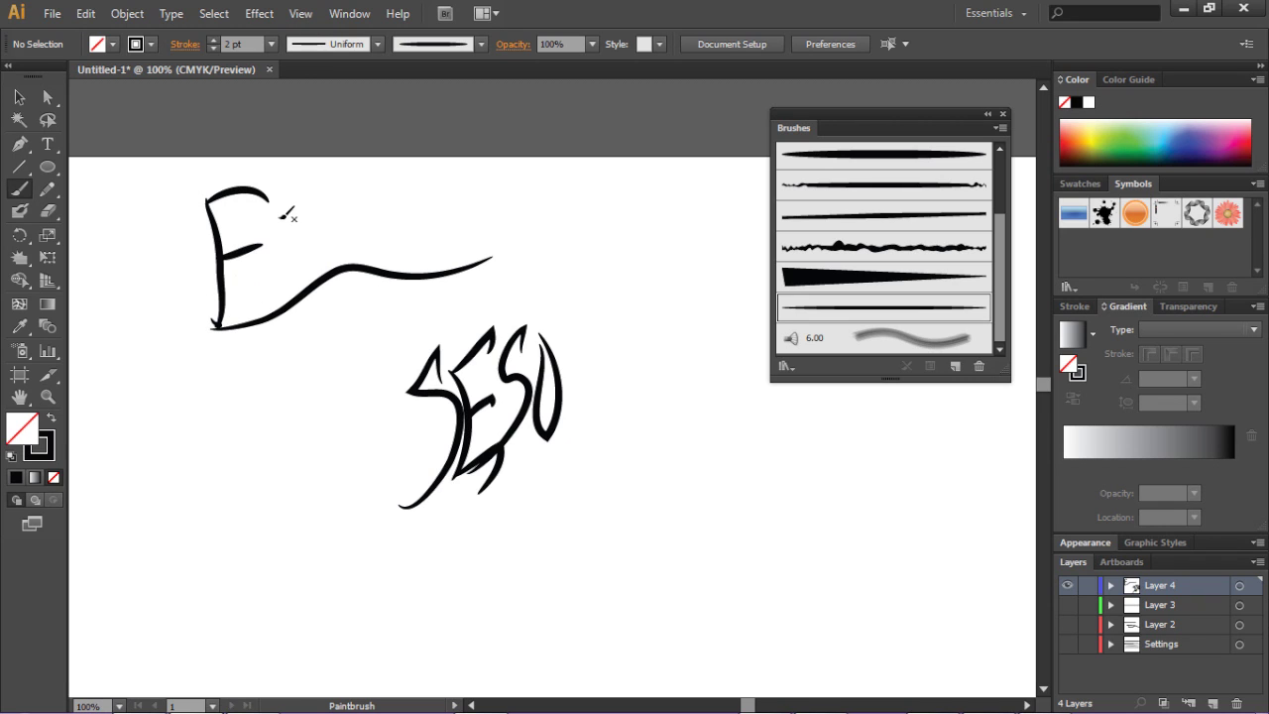
{"action": "mouse_move", "coordinate": [281, 212]}
{"action": "left_mouse_down"}
{"action": "mouse_move", "coordinate": [283, 278]}
{"action": "mouse_move", "coordinate": [313, 269]}
{"action": "mouse_move", "coordinate": [322, 236]}
{"action": "mouse_move", "coordinate": [353, 244]}
{"action": "left_mouse_up"}
{"action": "left_click_drag", "start_coordinate": [363, 253], "coordinate": [410, 250]}
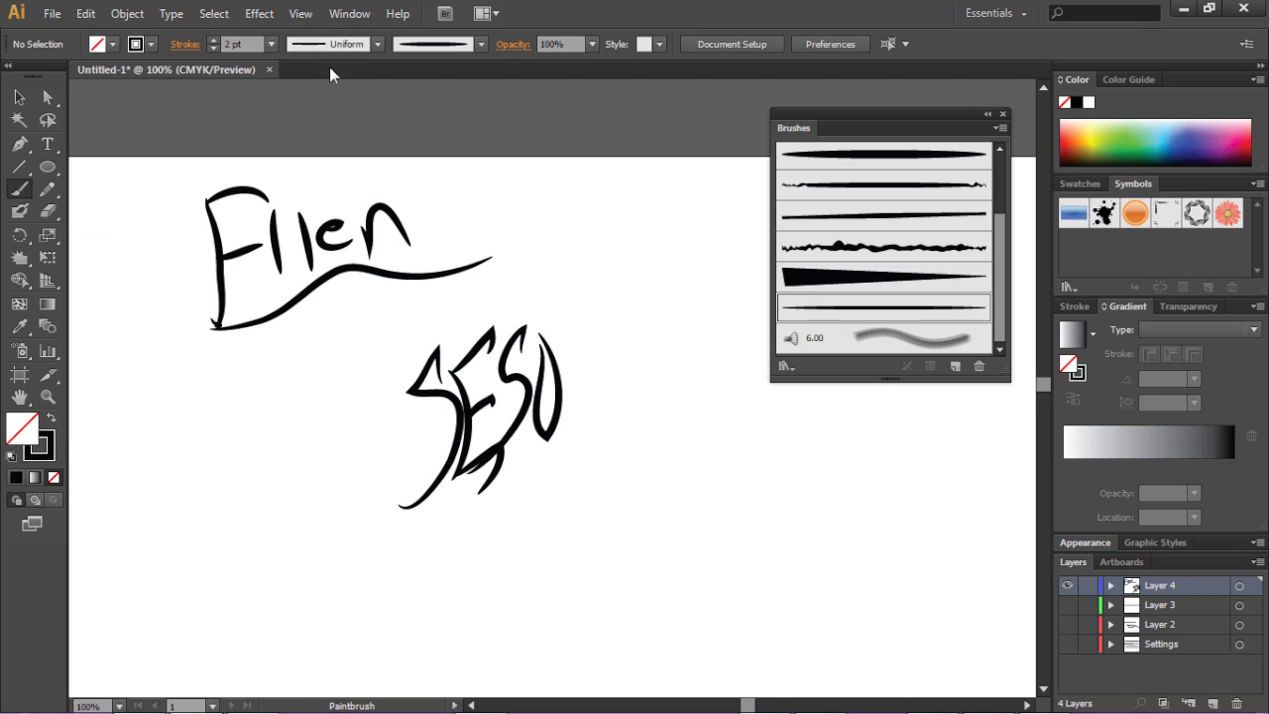
Step: Try other stroke weights including 4 pt, set the weight back to 2 pt, and paint and undo a test stroke
{"action": "left_click", "coordinate": [271, 44]}
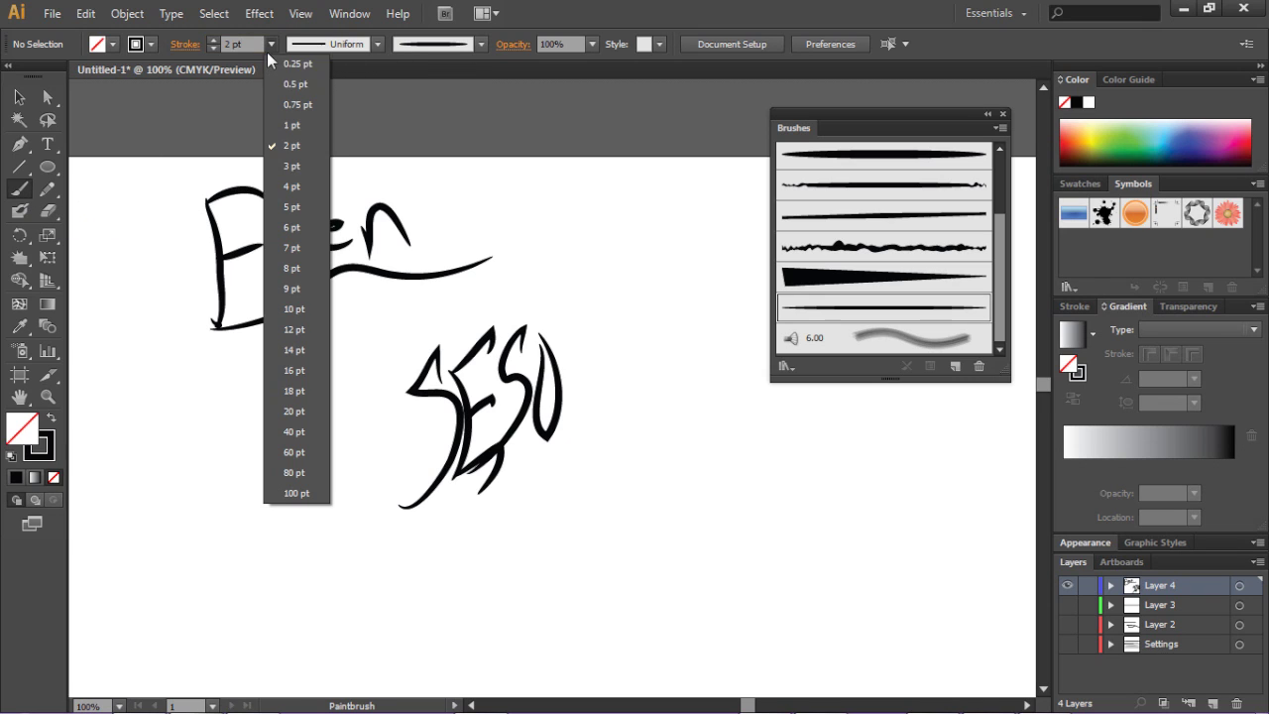
{"action": "left_click", "coordinate": [288, 187]}
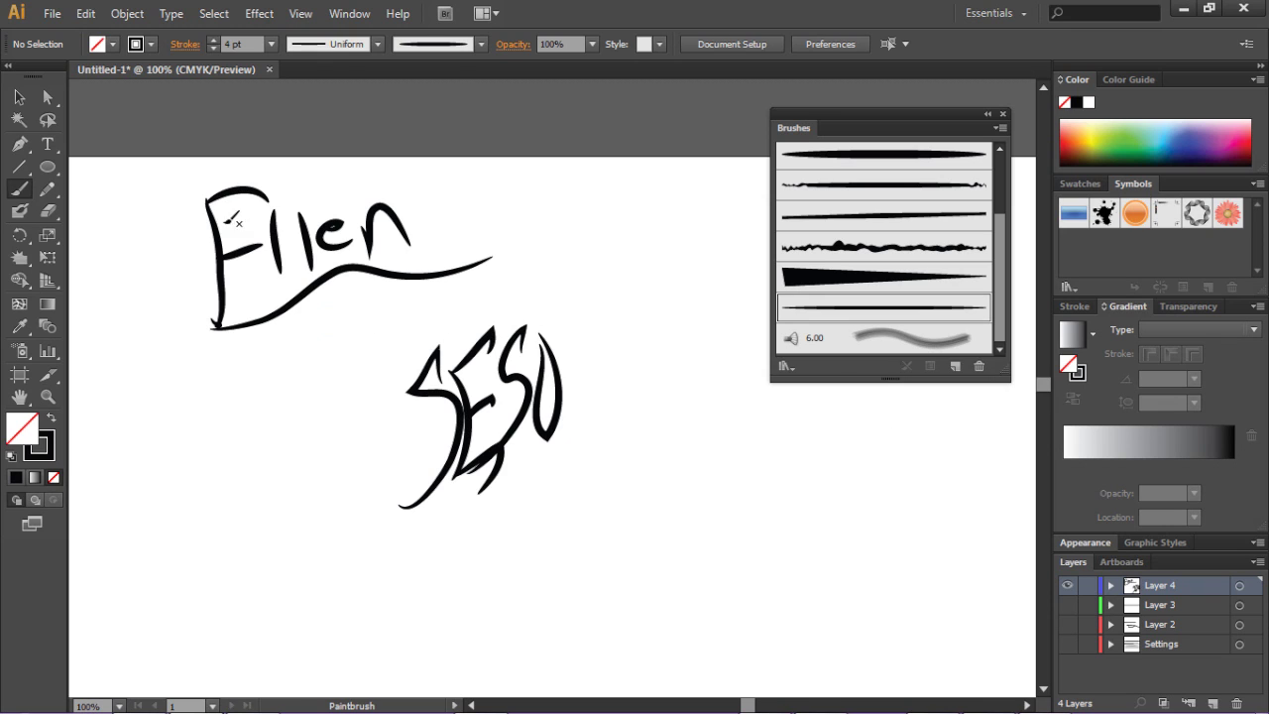
{"action": "left_click", "coordinate": [271, 44]}
{"action": "left_click", "coordinate": [282, 90]}
{"action": "left_click", "coordinate": [270, 44]}
{"action": "left_click", "coordinate": [292, 187]}
{"action": "left_click", "coordinate": [270, 45]}
{"action": "left_click", "coordinate": [293, 146]}
{"action": "left_click_drag", "start_coordinate": [394, 256], "coordinate": [416, 334]}
{"action": "key", "text": "ctrl+z"}
Step: Choose the 15 pt. Round brush and paint a single dot at the end of the wavy underline
{"action": "scroll", "coordinate": [864, 191], "scroll_direction": "up", "scroll_amount": 3}
{"action": "scroll", "coordinate": [864, 192], "scroll_direction": "down", "scroll_amount": 2}
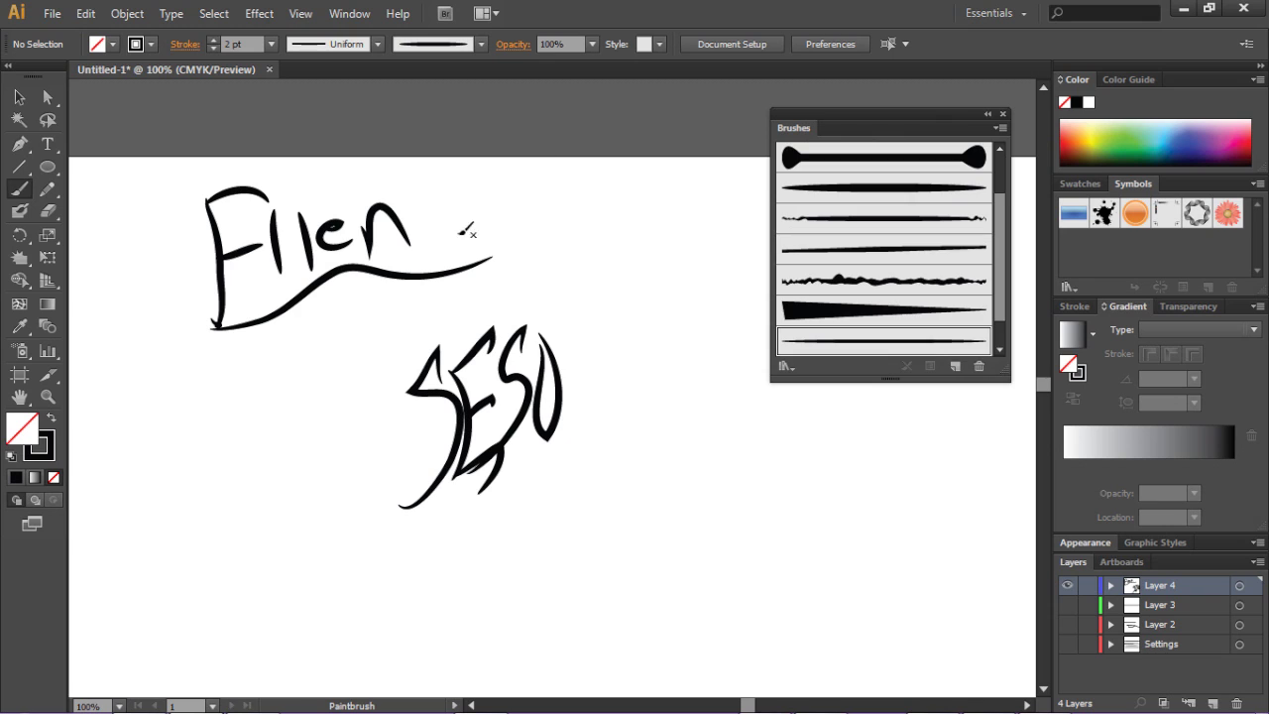
{"action": "left_click", "coordinate": [480, 43]}
{"action": "scroll", "coordinate": [392, 109], "scroll_direction": "up", "scroll_amount": 2}
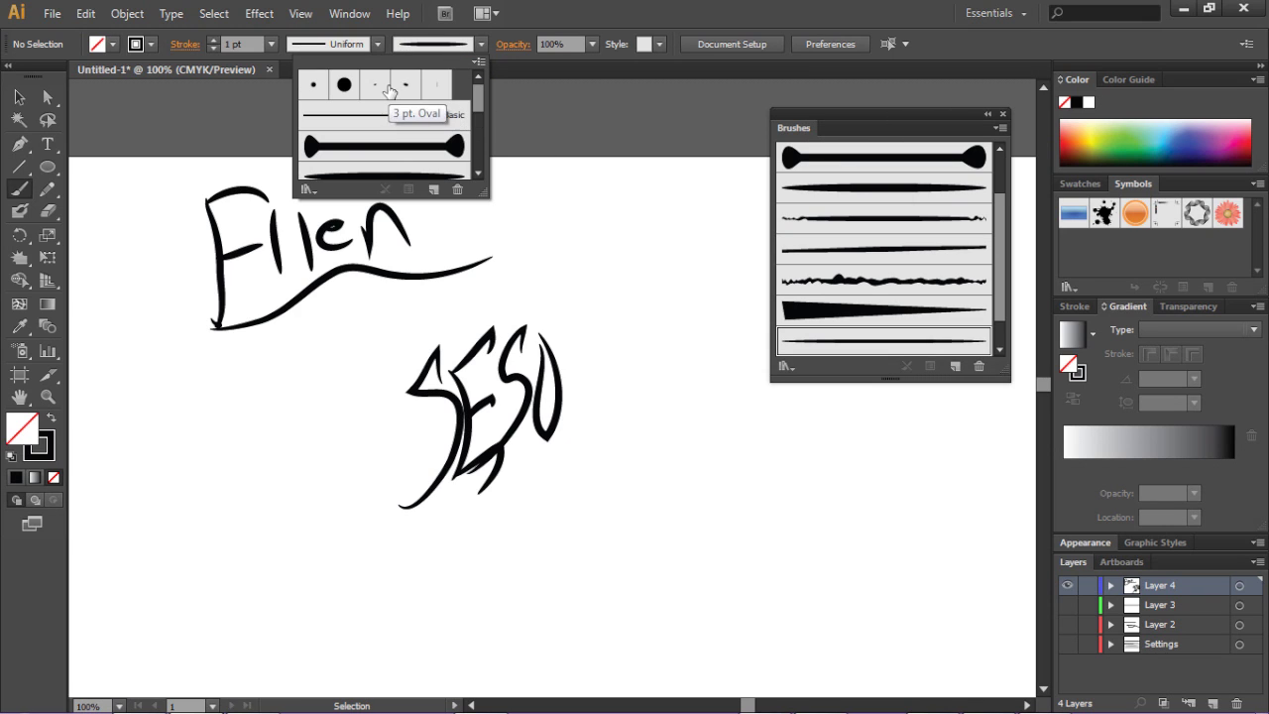
{"action": "left_click", "coordinate": [367, 112]}
{"action": "left_click", "coordinate": [344, 85]}
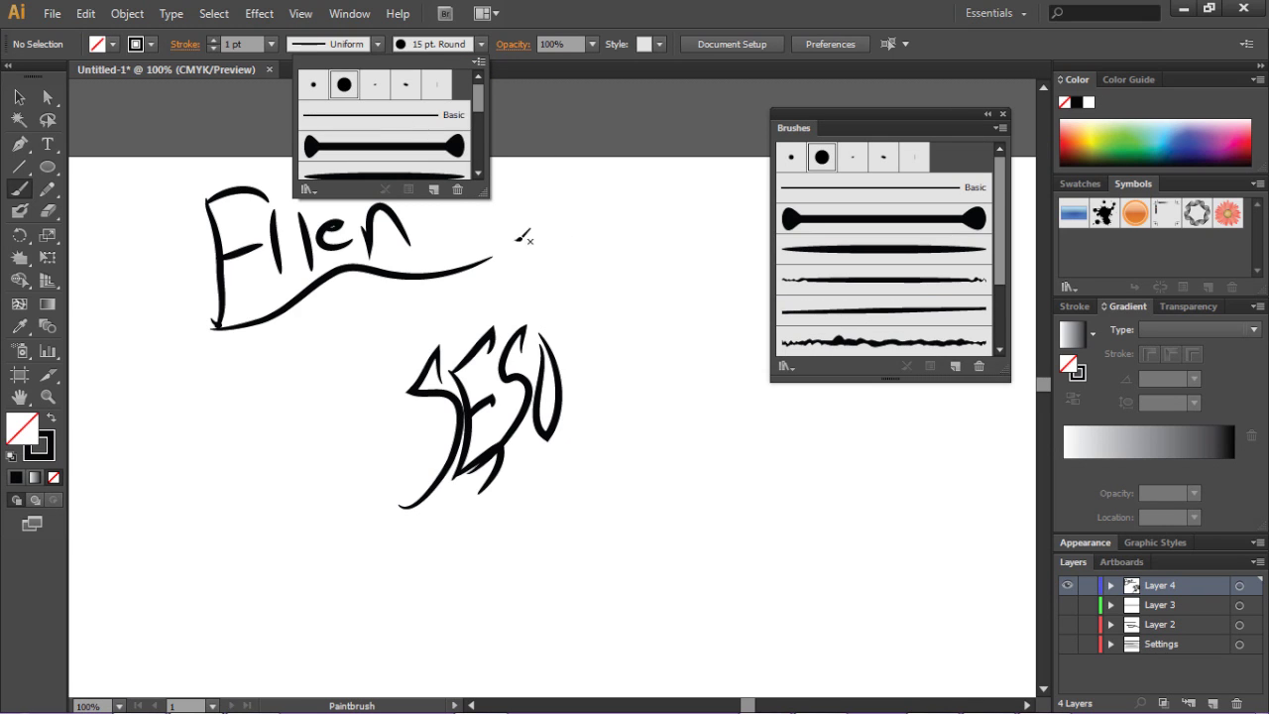
{"action": "left_click", "coordinate": [501, 247]}
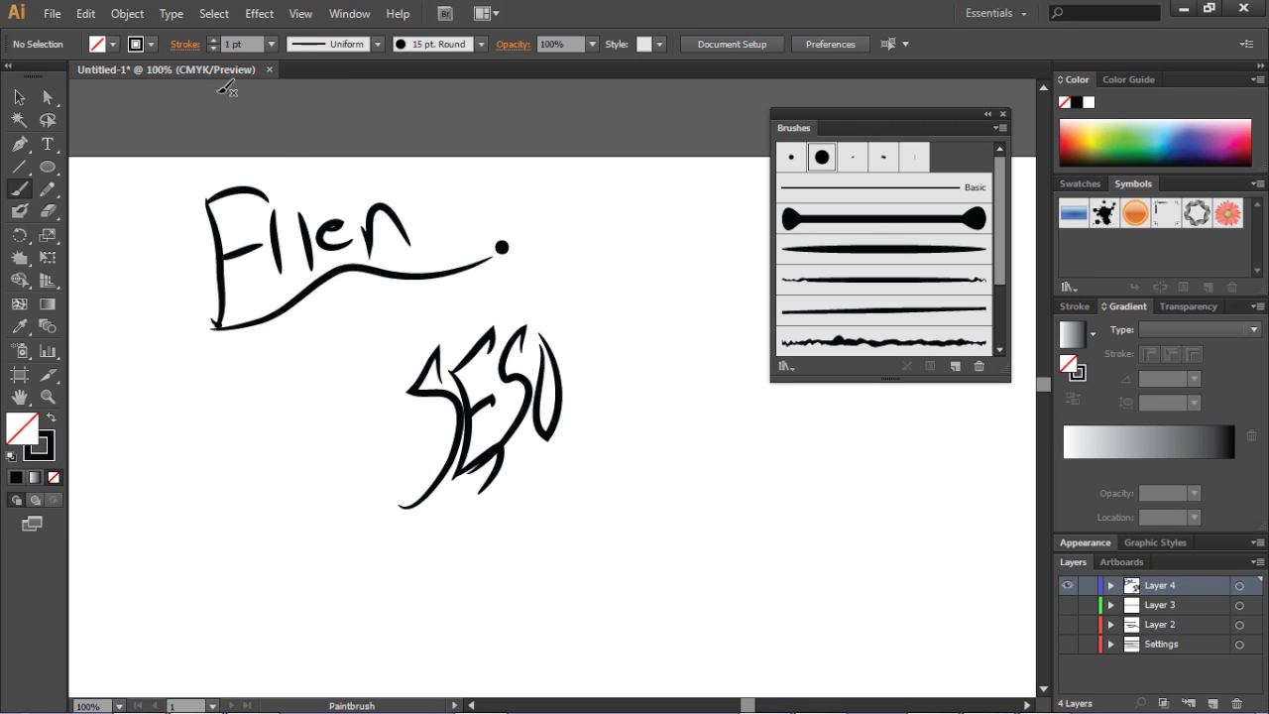
Step: Switch the active brush back to the thin tapered Art Brush 6
{"action": "scroll", "coordinate": [249, 198], "scroll_direction": "down", "scroll_amount": 3}
{"action": "scroll", "coordinate": [256, 205], "scroll_direction": "up", "scroll_amount": 3}
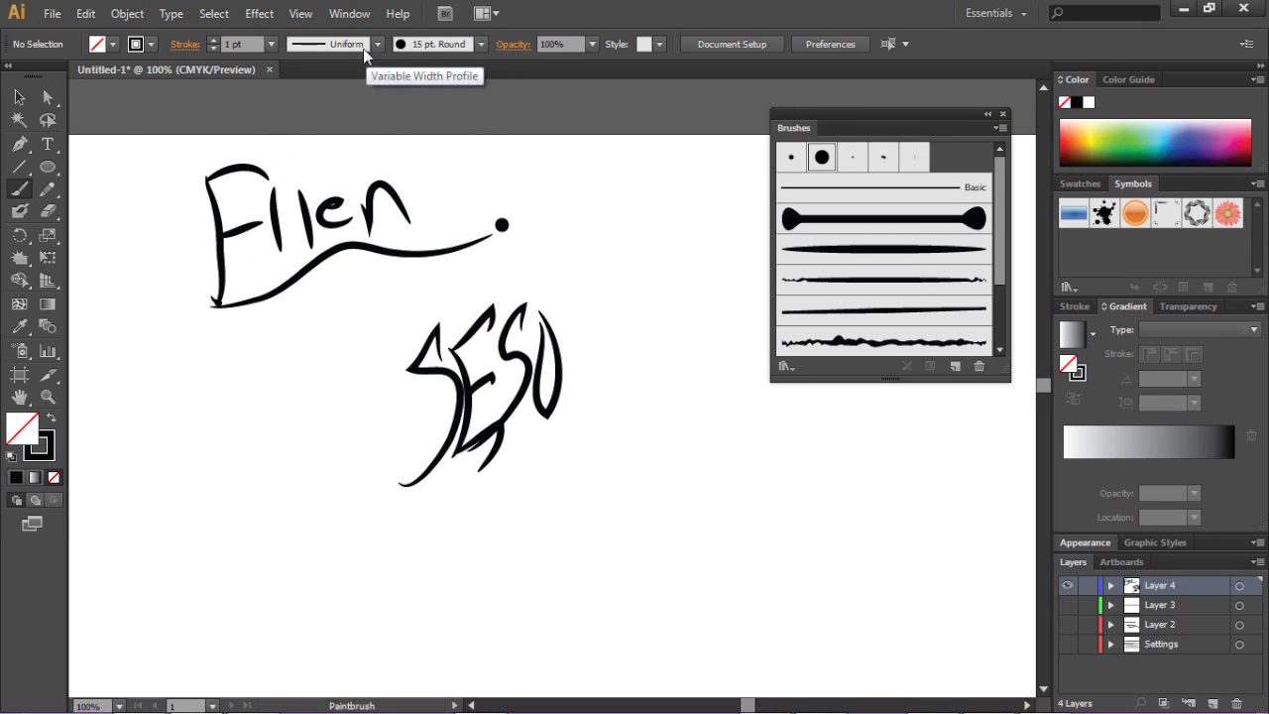
{"action": "left_click", "coordinate": [426, 44]}
{"action": "scroll", "coordinate": [403, 135], "scroll_direction": "down", "scroll_amount": 5}
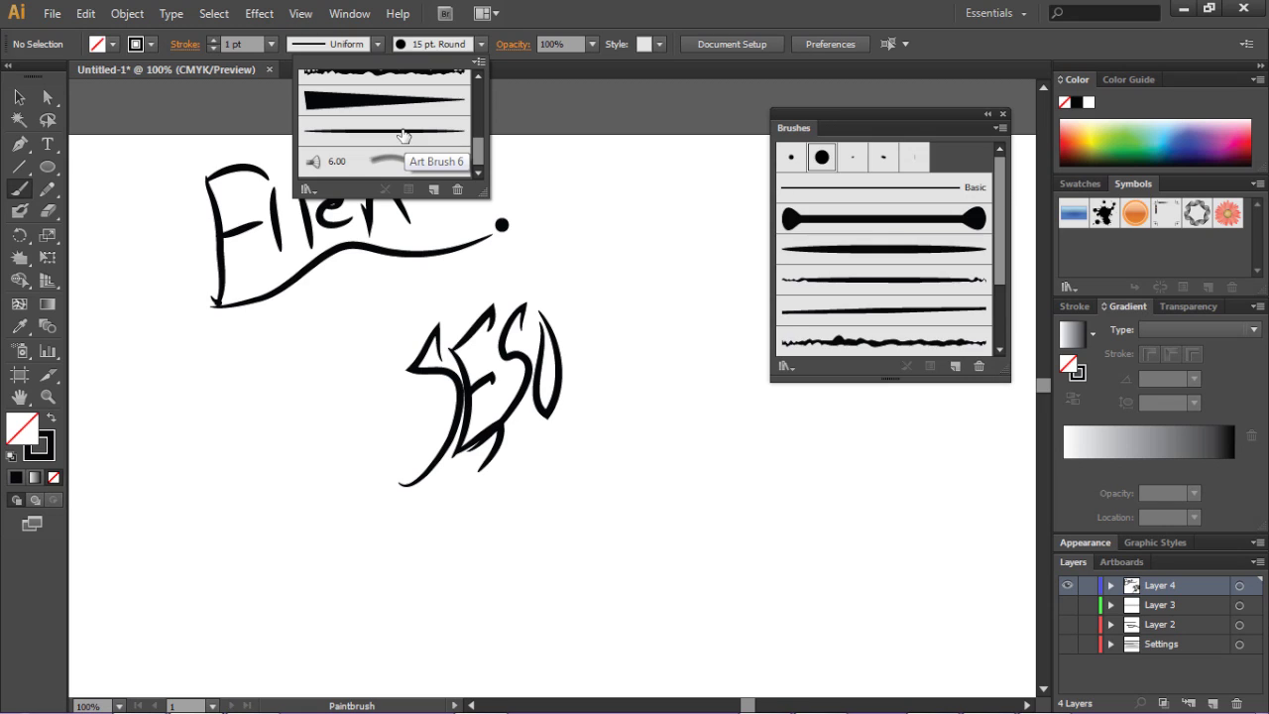
{"action": "left_click", "coordinate": [403, 135]}
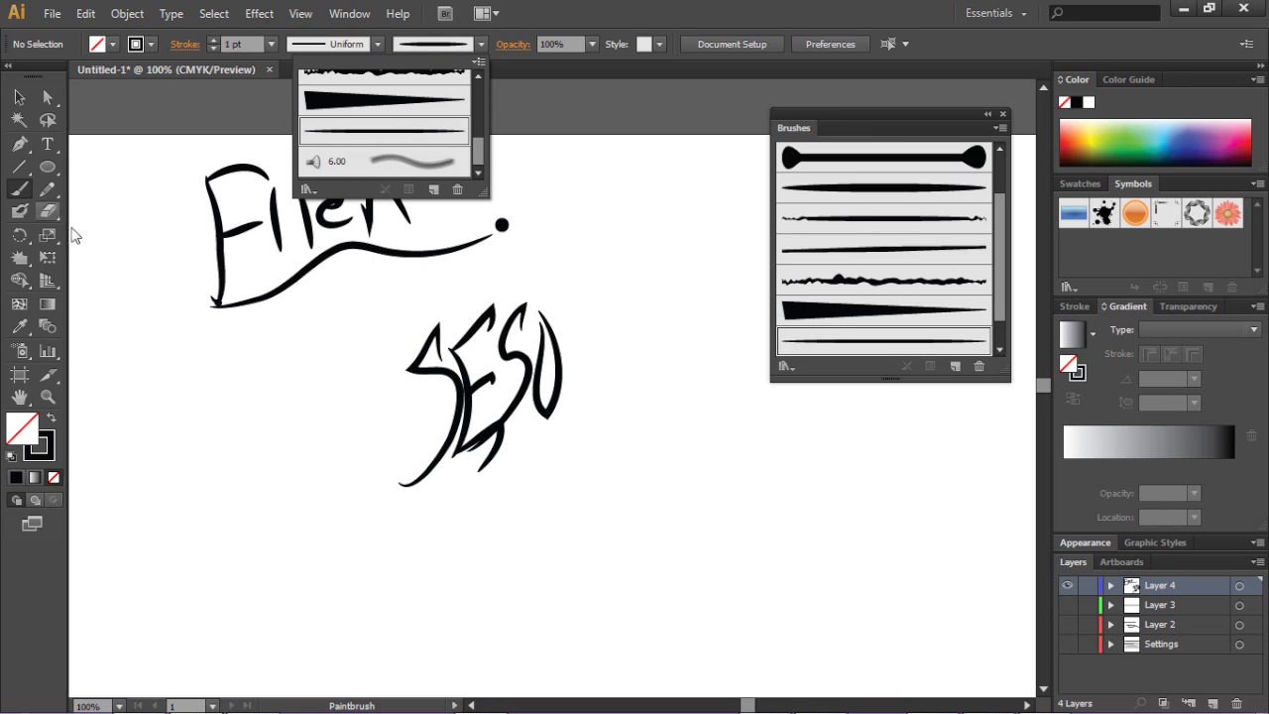
Step: Paint thin curved flourish strokes around the SESO lettering: beside the first S, below the word and around the O
{"action": "left_click", "coordinate": [466, 325]}
{"action": "mouse_move", "coordinate": [418, 374]}
{"action": "left_mouse_down"}
{"action": "mouse_move", "coordinate": [435, 402]}
{"action": "mouse_move", "coordinate": [421, 437]}
{"action": "mouse_move", "coordinate": [429, 494]}
{"action": "left_mouse_up"}
{"action": "left_click_drag", "start_coordinate": [507, 469], "coordinate": [511, 473]}
{"action": "mouse_move", "coordinate": [533, 428]}
{"action": "left_mouse_down"}
{"action": "mouse_move", "coordinate": [572, 403]}
{"action": "mouse_move", "coordinate": [540, 293]}
{"action": "left_mouse_up"}
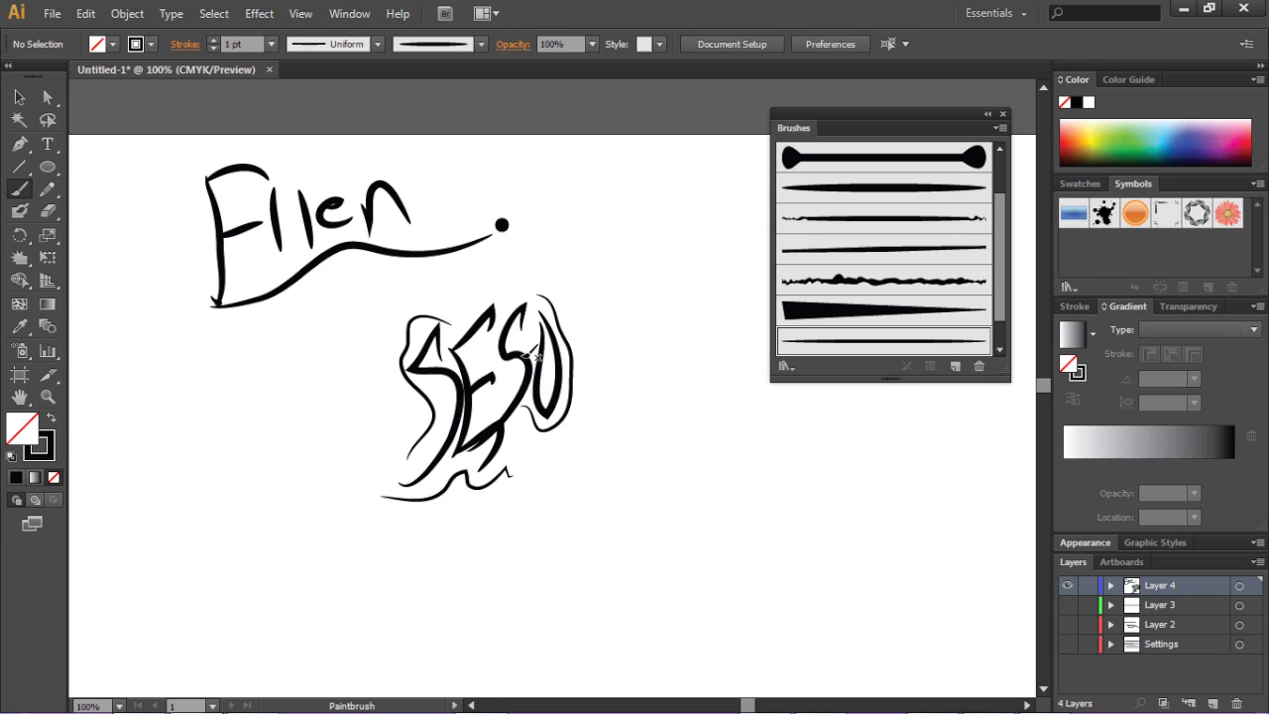
Step: Choose the 15 pt. Round brush and paint three dots at the ends of the flourishes around SESO
{"action": "left_click", "coordinate": [481, 44]}
{"action": "scroll", "coordinate": [396, 139], "scroll_direction": "up", "scroll_amount": 3}
{"action": "left_click", "coordinate": [344, 85]}
{"action": "left_click", "coordinate": [313, 85]}
{"action": "key", "text": "Escape"}
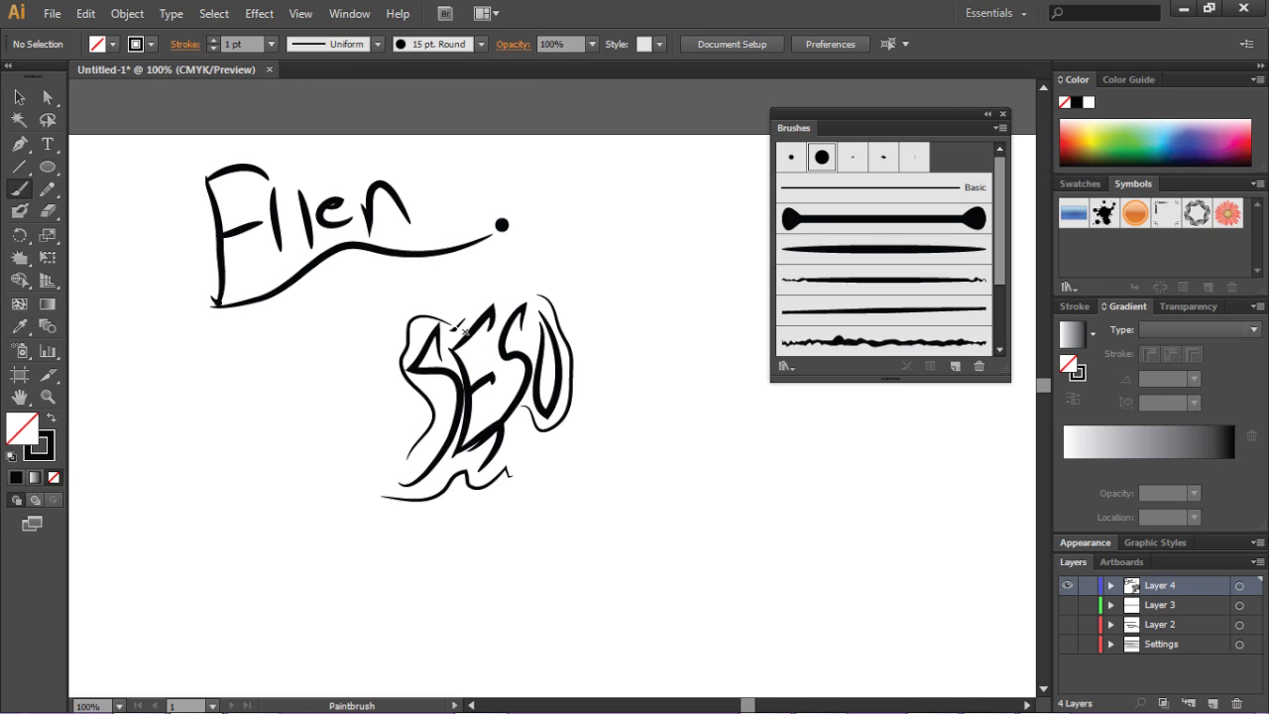
{"action": "left_click", "coordinate": [453, 328]}
{"action": "left_click", "coordinate": [523, 472]}
{"action": "left_click", "coordinate": [523, 289]}
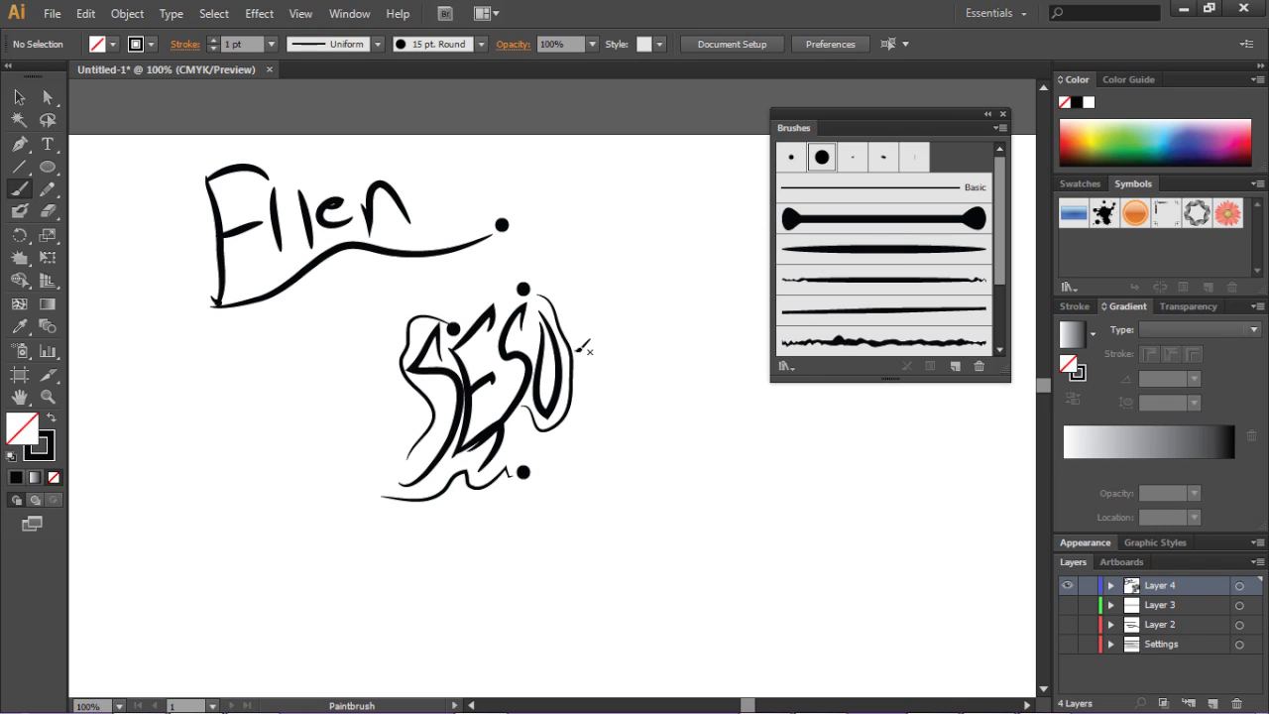
Step: Choose the rough, jagged art brush and paint a second SESO lettering to the right of the first one
{"action": "left_click", "coordinate": [835, 342]}
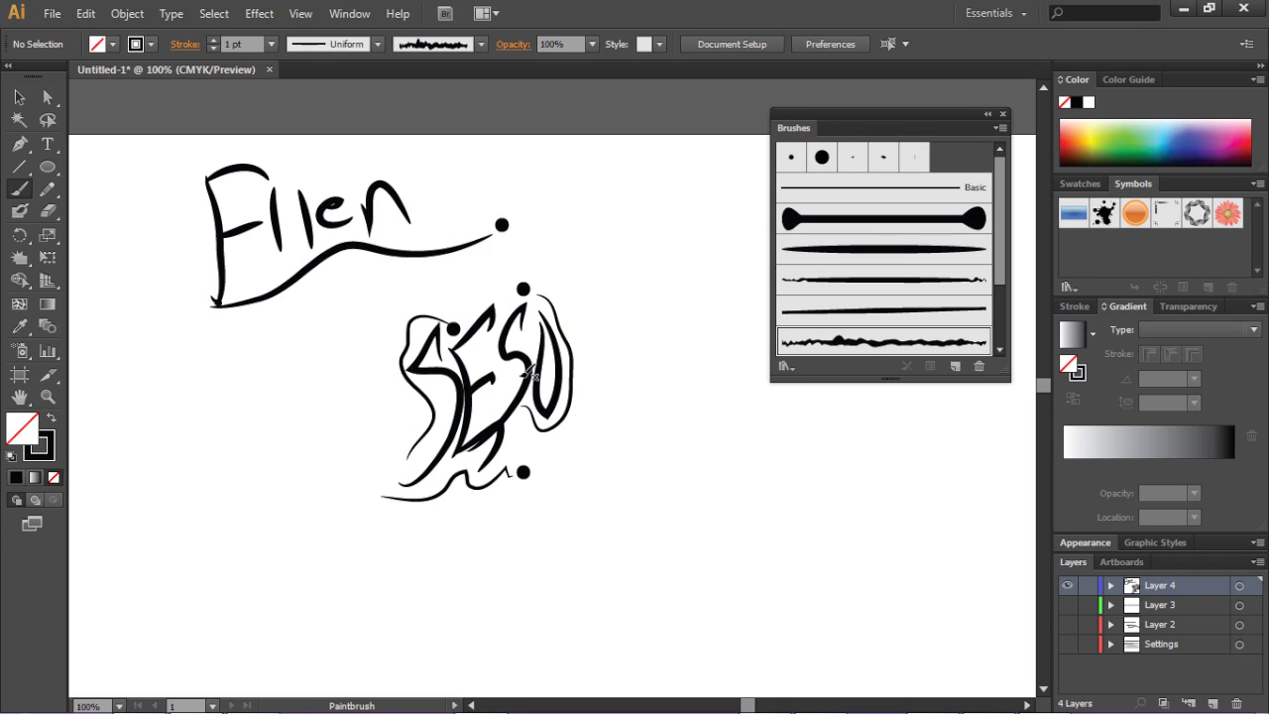
{"action": "left_click_drag", "start_coordinate": [606, 514], "coordinate": [606, 516]}
{"action": "left_click_drag", "start_coordinate": [650, 408], "coordinate": [645, 495]}
{"action": "left_click_drag", "start_coordinate": [654, 369], "coordinate": [634, 397]}
{"action": "left_click_drag", "start_coordinate": [647, 444], "coordinate": [678, 410]}
{"action": "mouse_move", "coordinate": [644, 496]}
{"action": "left_mouse_down"}
{"action": "mouse_move", "coordinate": [680, 454]}
{"action": "mouse_move", "coordinate": [679, 387]}
{"action": "mouse_move", "coordinate": [680, 496]}
{"action": "left_mouse_up"}
{"action": "left_click_drag", "start_coordinate": [722, 378], "coordinate": [736, 342]}
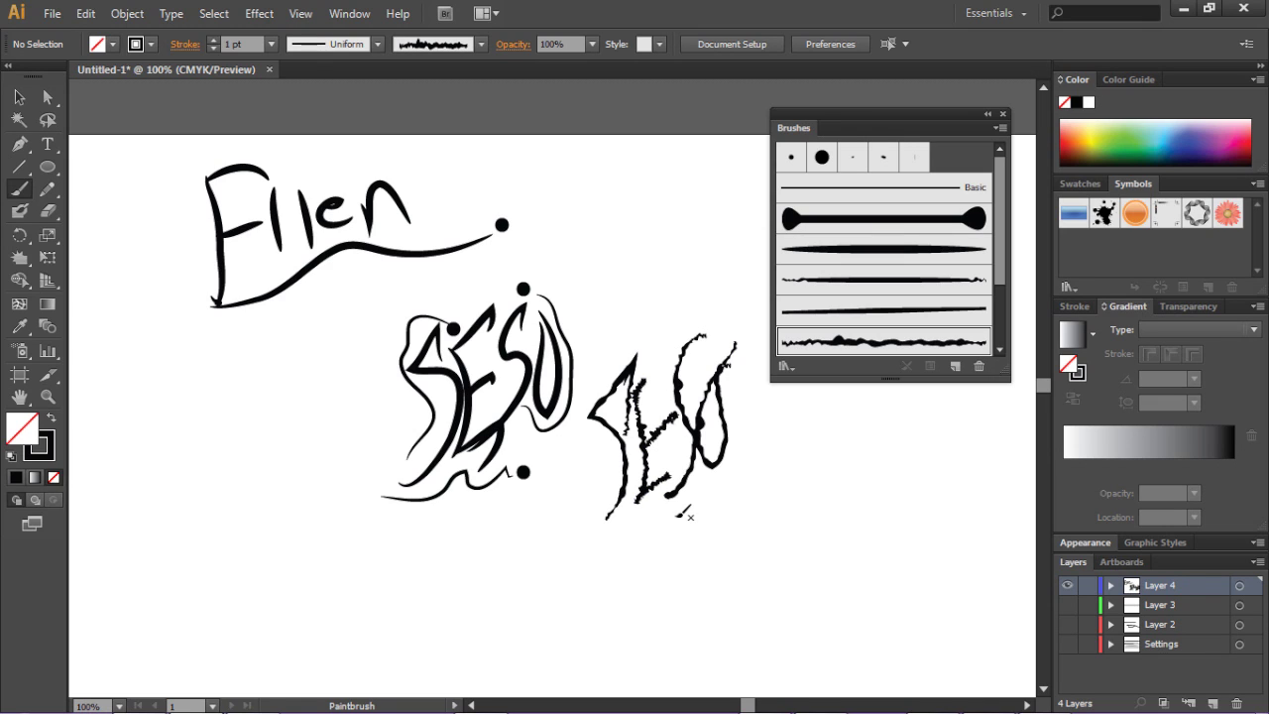
Step: View the open artwork in Photoshop, return to Illustrator, and draw a selection box around both SESO letterings
{"action": "left_click", "coordinate": [19, 96]}
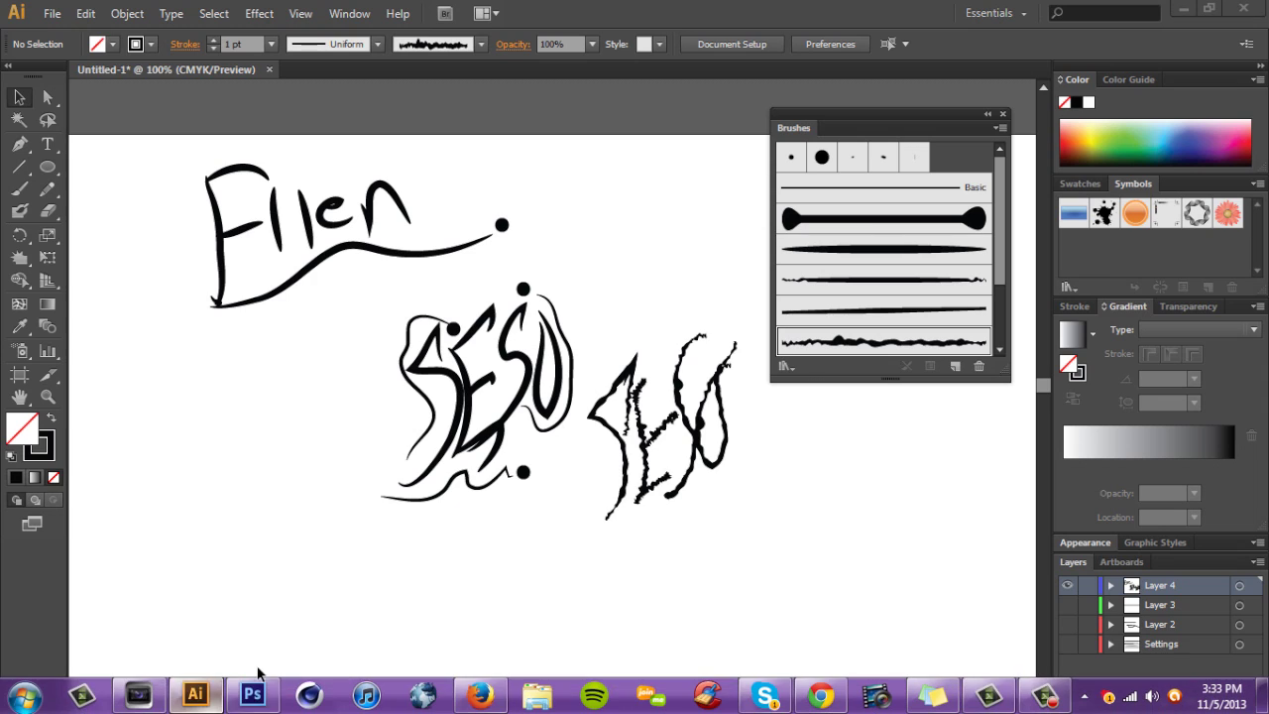
{"action": "left_click", "coordinate": [255, 691]}
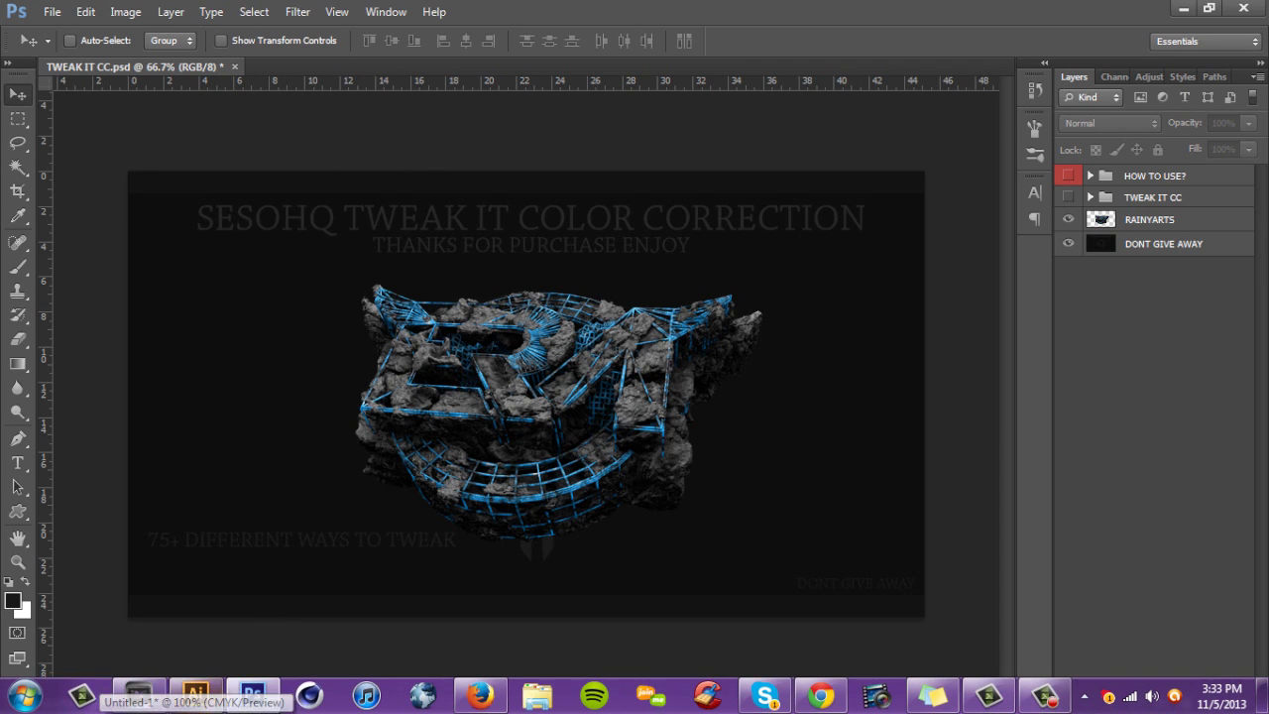
{"action": "left_click", "coordinate": [194, 691]}
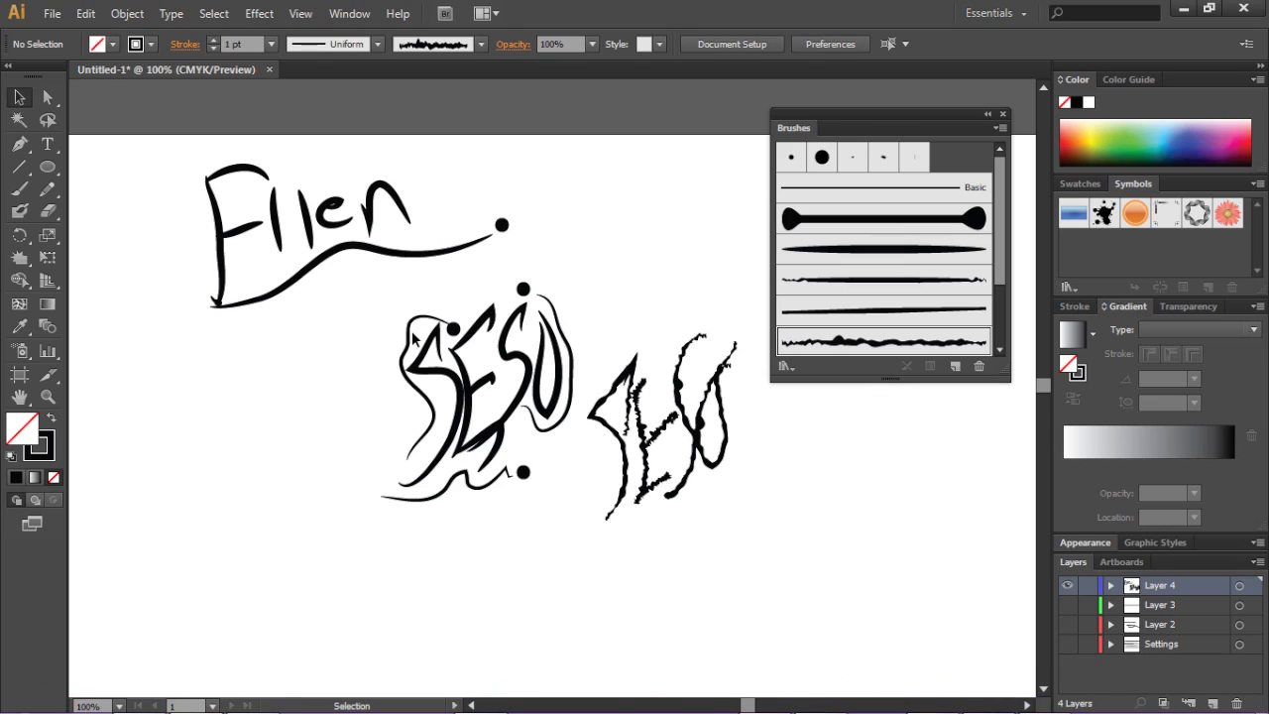
{"action": "left_click_drag", "start_coordinate": [754, 535], "coordinate": [343, 295]}
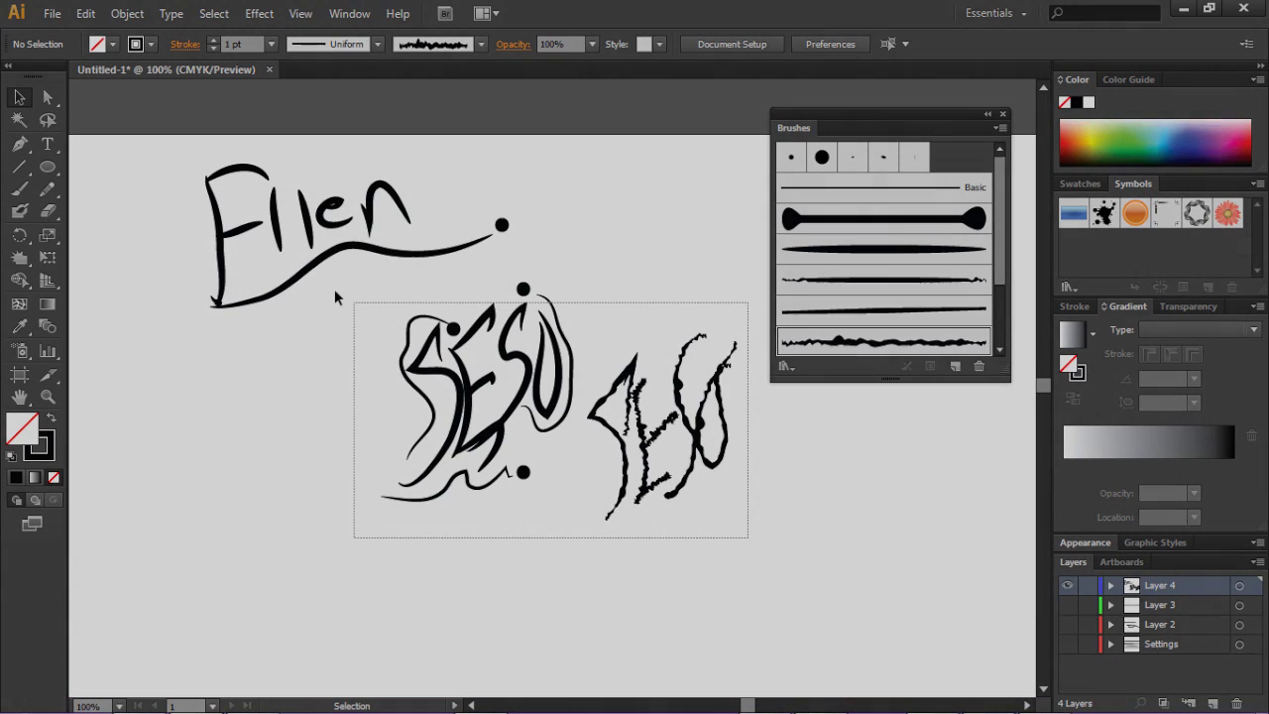